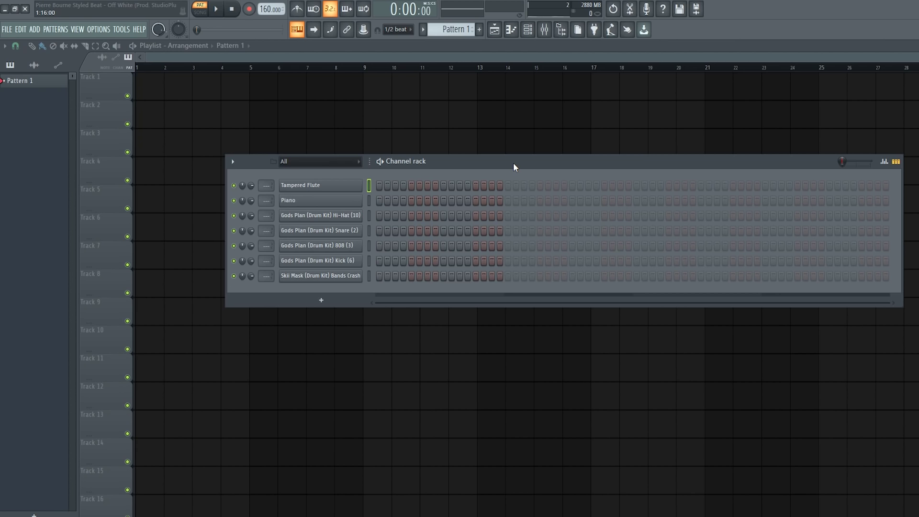
# Open the Tampered Flute channel in the piano roll, place a one-bar G6 note in bar 1 and play it
pyautogui.click(369, 201)
pyautogui.click(369, 276)
pyautogui.click(370, 185)
pyautogui.rightClick(360, 190)
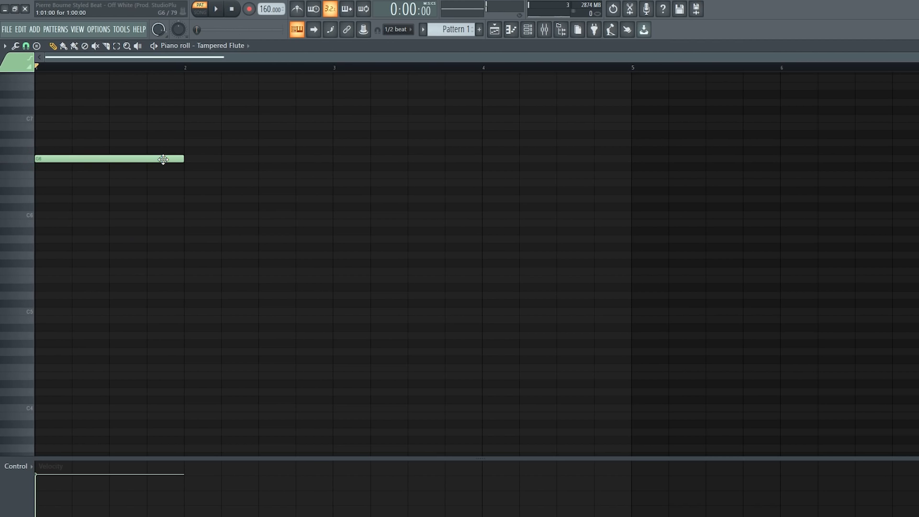
pyautogui.press('space')
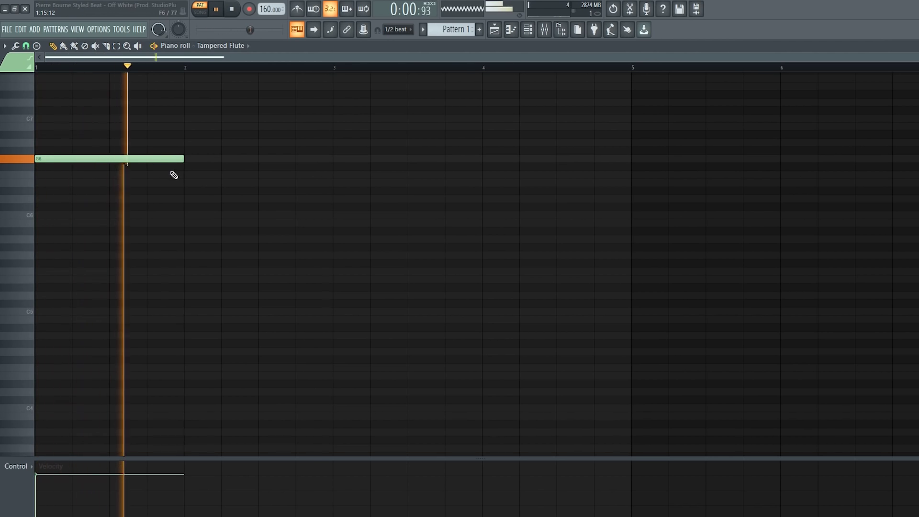
pyautogui.press('space')
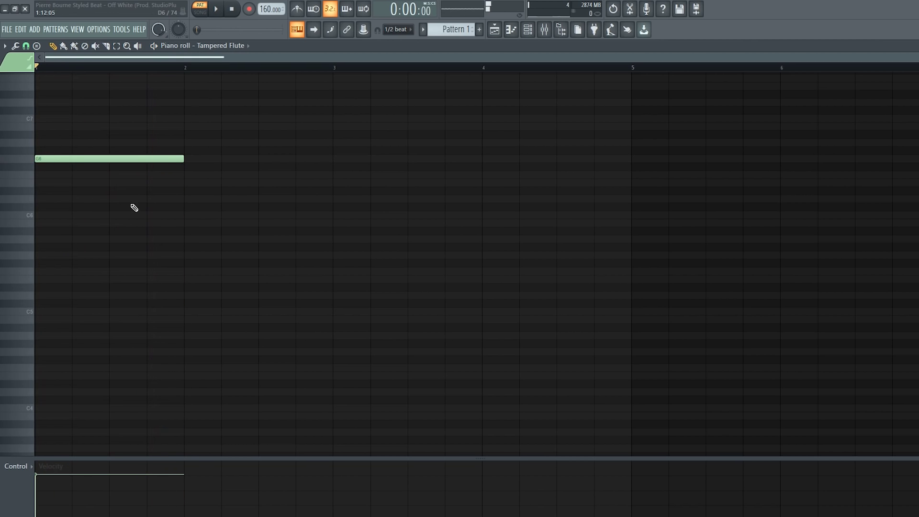
# Add a D6 note on beat 3 of bar 1 and shorten it to two beats
pyautogui.press('space')
pyautogui.click(112, 199)
pyautogui.press('space')
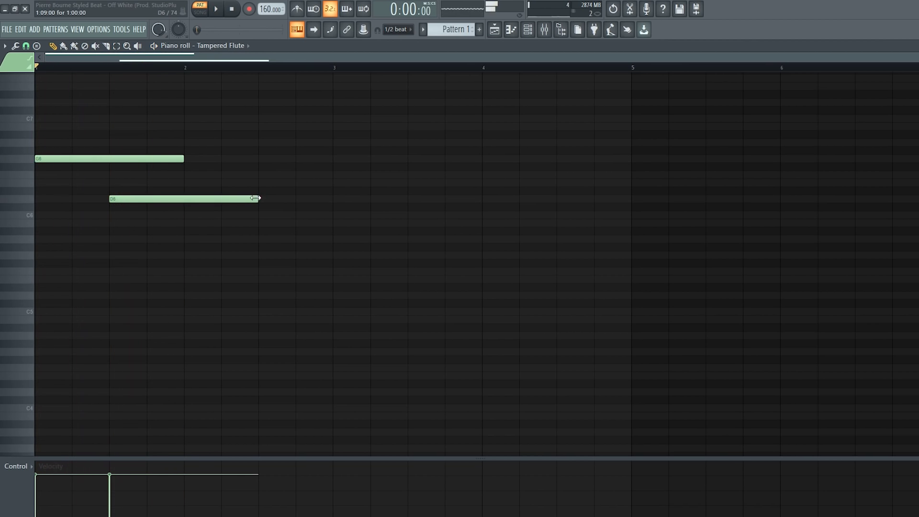
pyautogui.press('space')
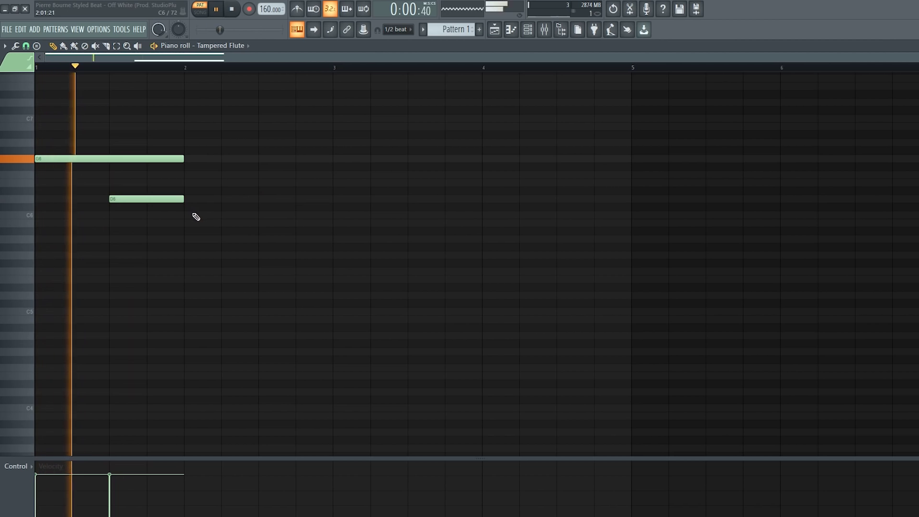
# Add a two-beat C6 note at the start of bar 2, followed by a one-beat A#5 note on beat 3
pyautogui.click(187, 215)
pyautogui.press('space')
pyautogui.press('space')
pyautogui.click(260, 231)
pyautogui.moveTo(334, 234); pyautogui.dragTo(295, 235)
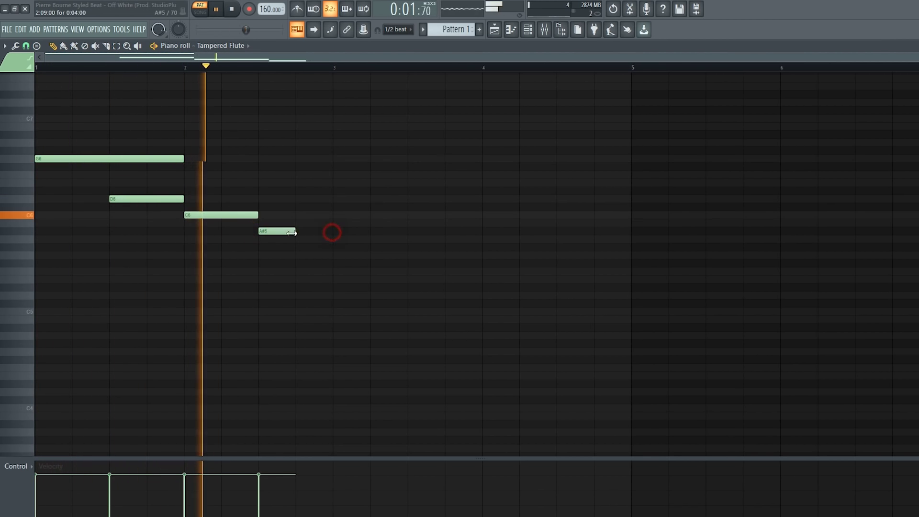
pyautogui.press('space')
pyautogui.press('space')
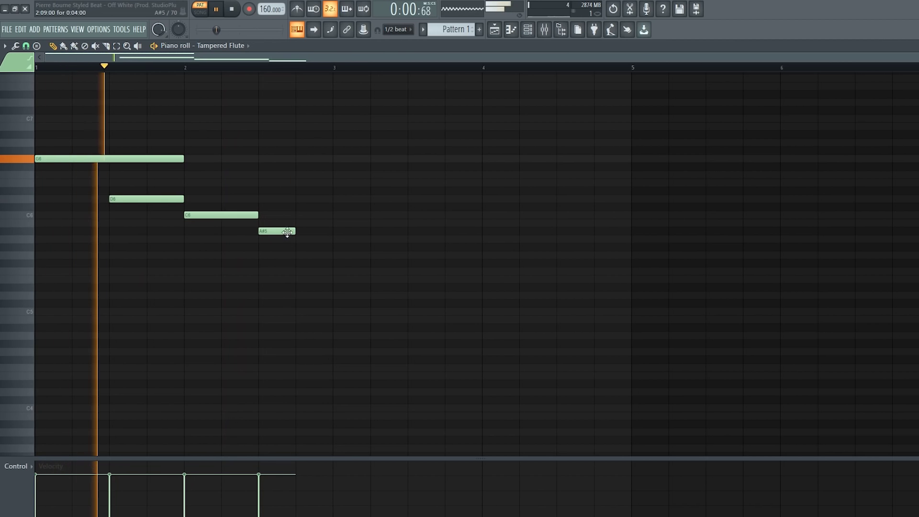
# Add a one-beat C7 on beat 4 of bar 2, a one-bar G6 in bar 3 and a one-beat C6 on bar 3's beat 2
pyautogui.click(297, 119)
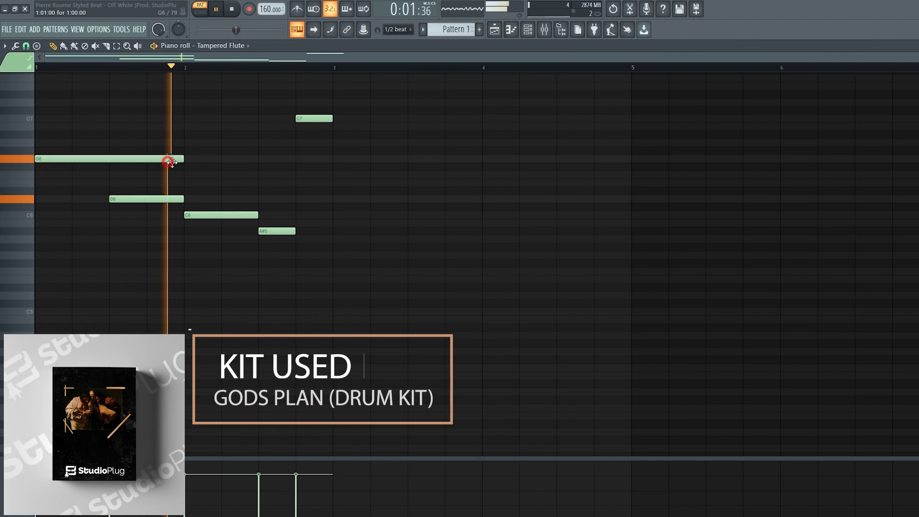
pyautogui.click(337, 159)
pyautogui.click(375, 215)
pyautogui.press('space')
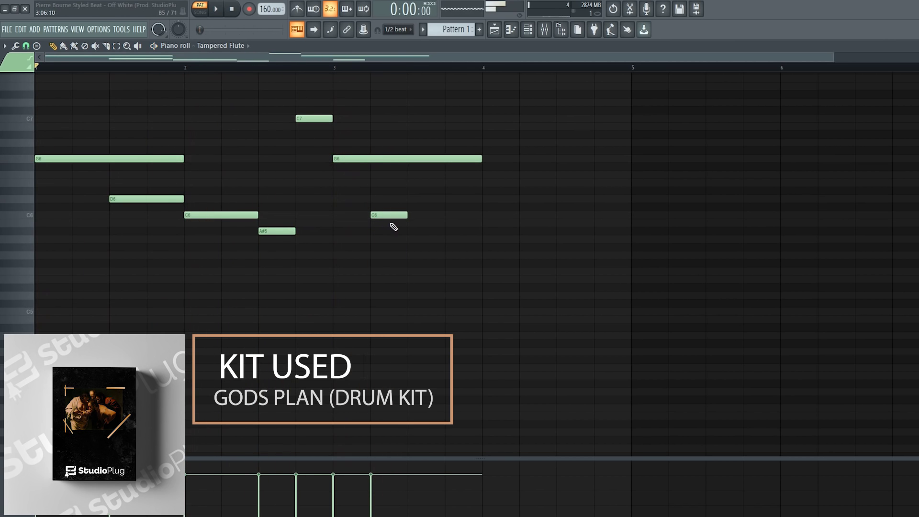
# Add a one-beat D6 note on beat 3 and a one-beat C6 note on beat 4 of bar 3
pyautogui.press('space')
pyautogui.click(411, 200)
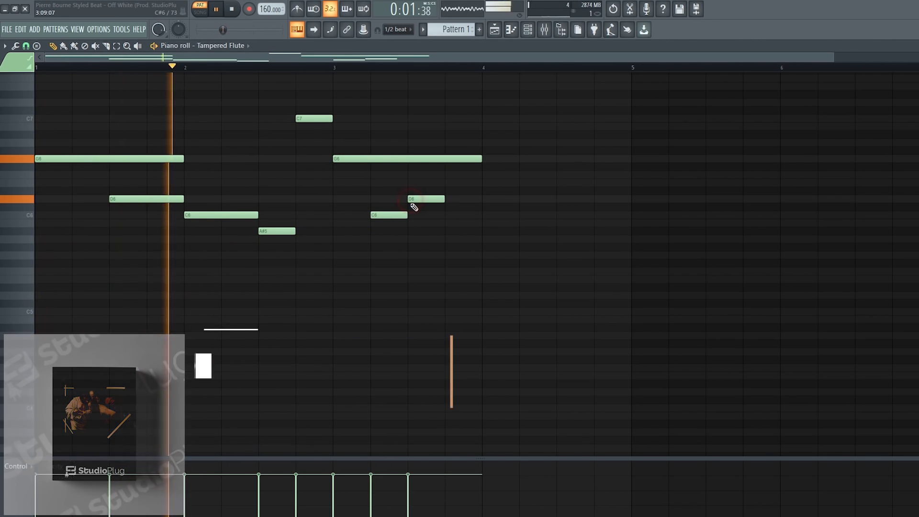
pyautogui.click(449, 215)
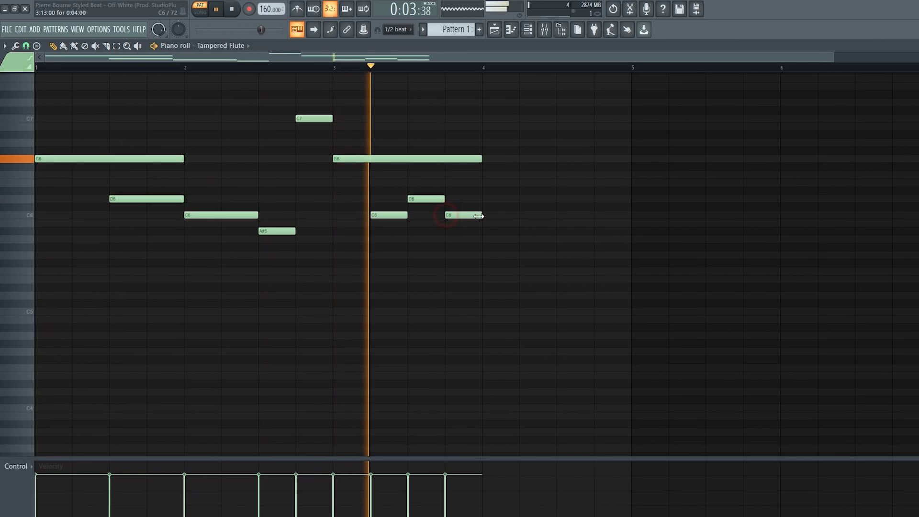
pyautogui.press('space')
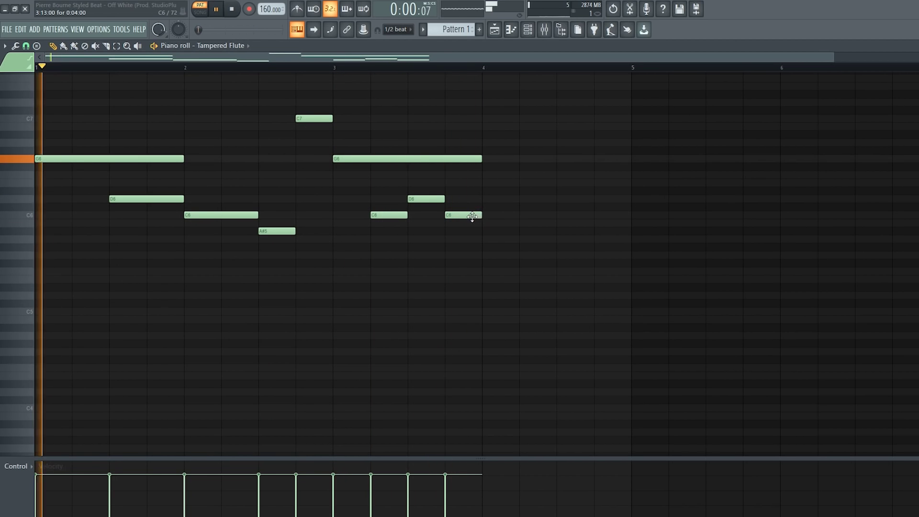
# Move the last C6 note to the start of bar 4 and lengthen the D6 before it to two beats
pyautogui.moveTo(469, 213); pyautogui.dragTo(506, 215)
pyautogui.moveTo(443, 199); pyautogui.dragTo(481, 199)
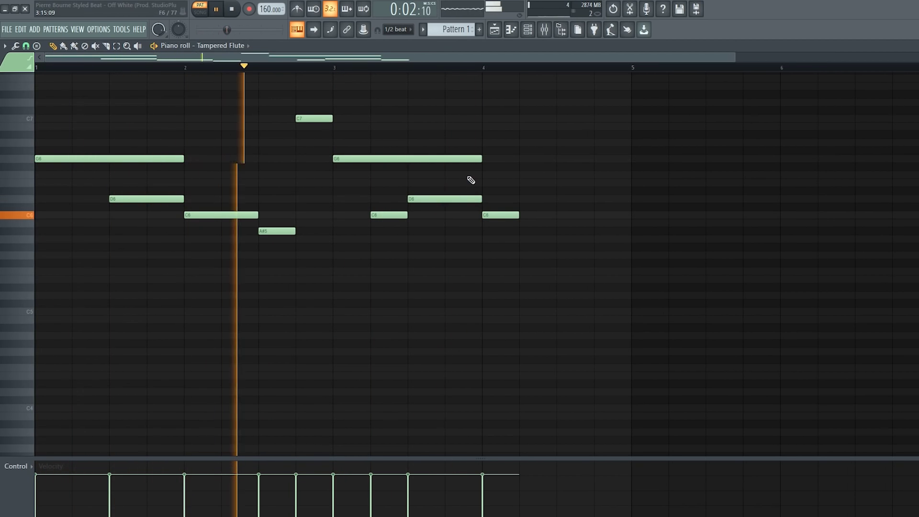
pyautogui.press('space')
pyautogui.press('space')
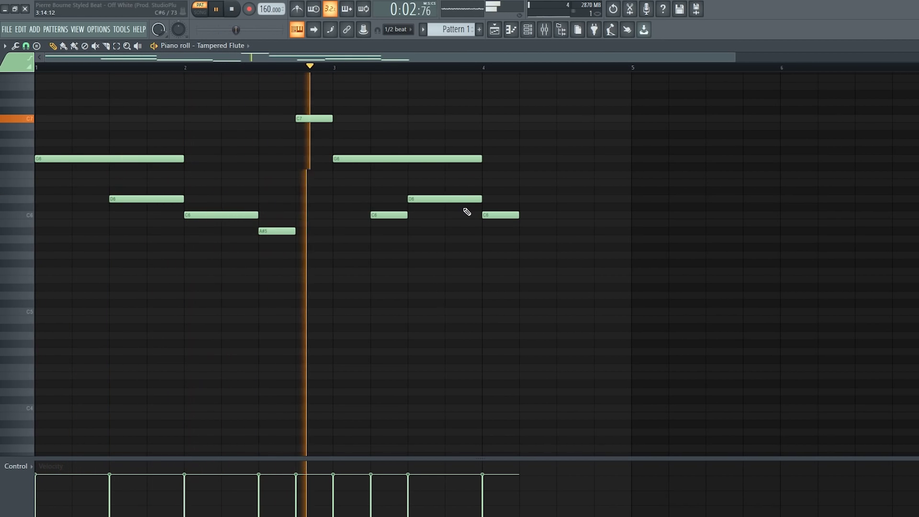
# Add a C5 note in the second half of bar 4, lasting two beats to the end of the bar
pyautogui.press('space')
pyautogui.click(601, 312)
pyautogui.rightClick(645, 313)
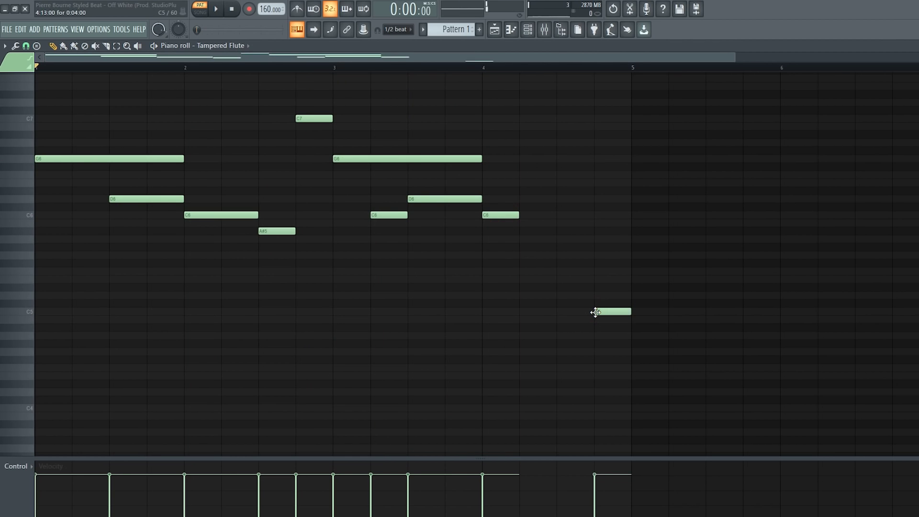
pyautogui.press('space')
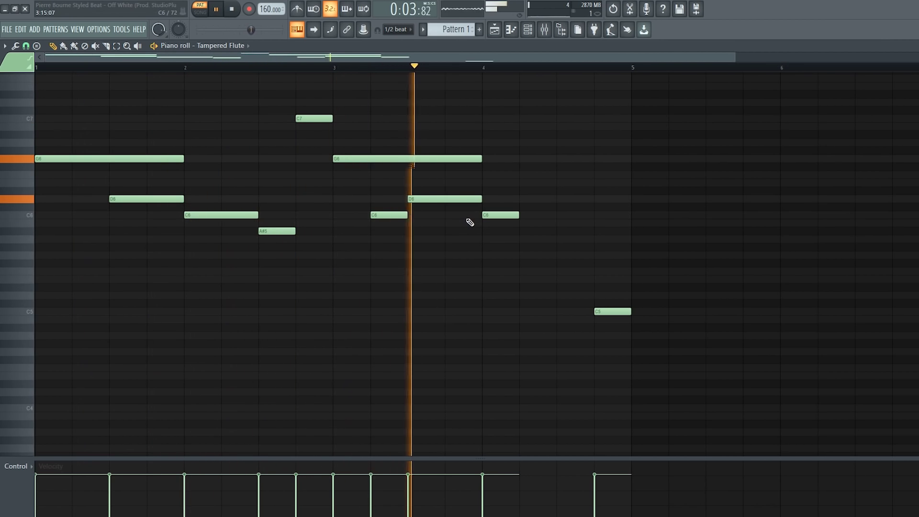
pyautogui.press('space')
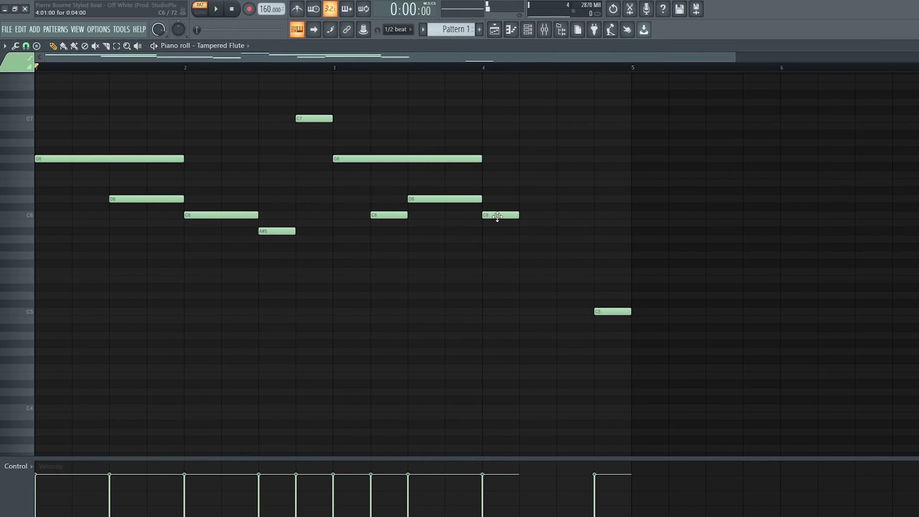
pyautogui.press('space')
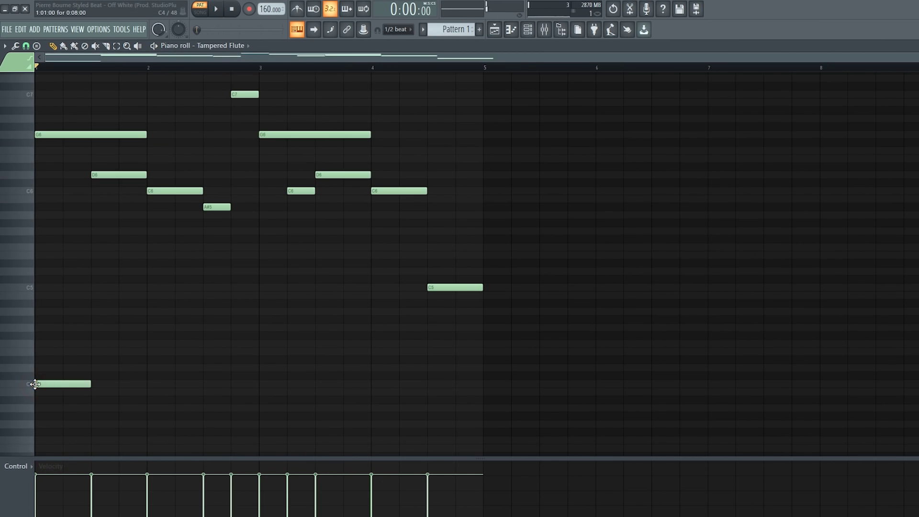
# Start the lower melody in bar 1 with a one-beat C4 on beat 1 and a one-beat G#4 on beat 2
pyautogui.press('space')
pyautogui.click(94, 320)
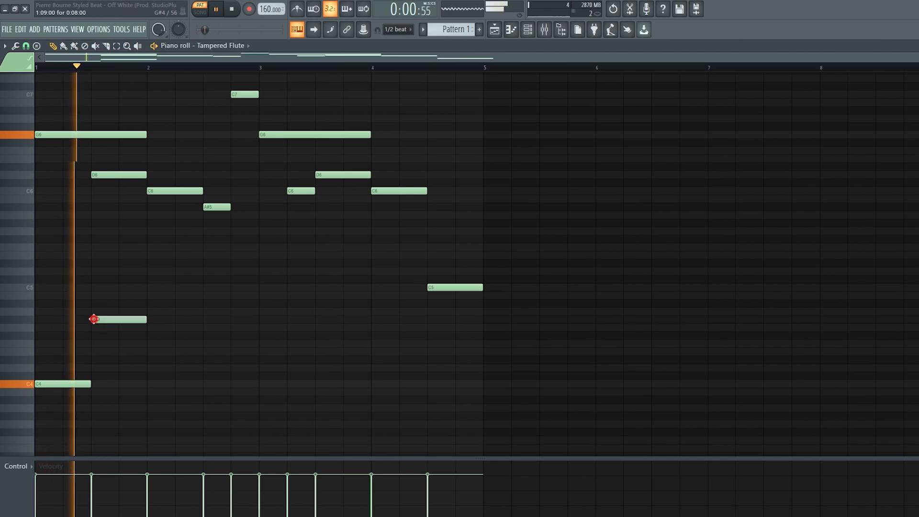
pyautogui.press('space')
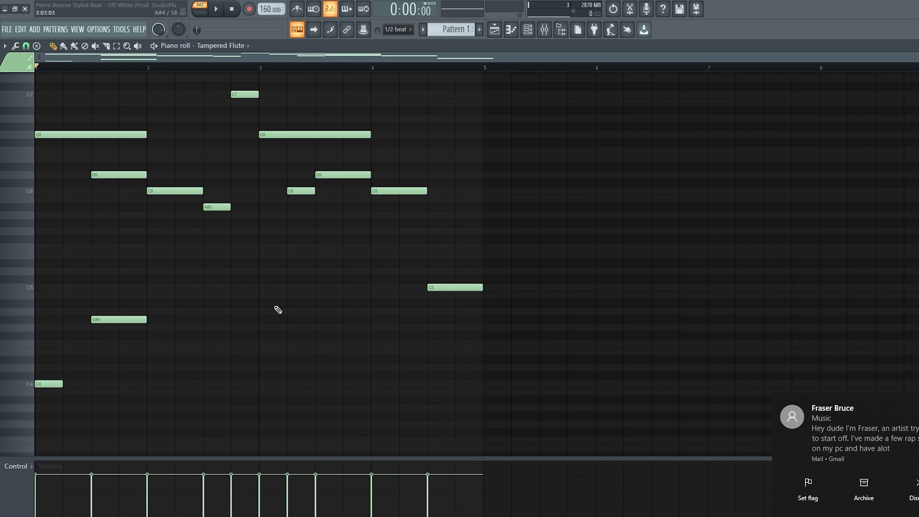
pyautogui.press('space')
pyautogui.press('space')
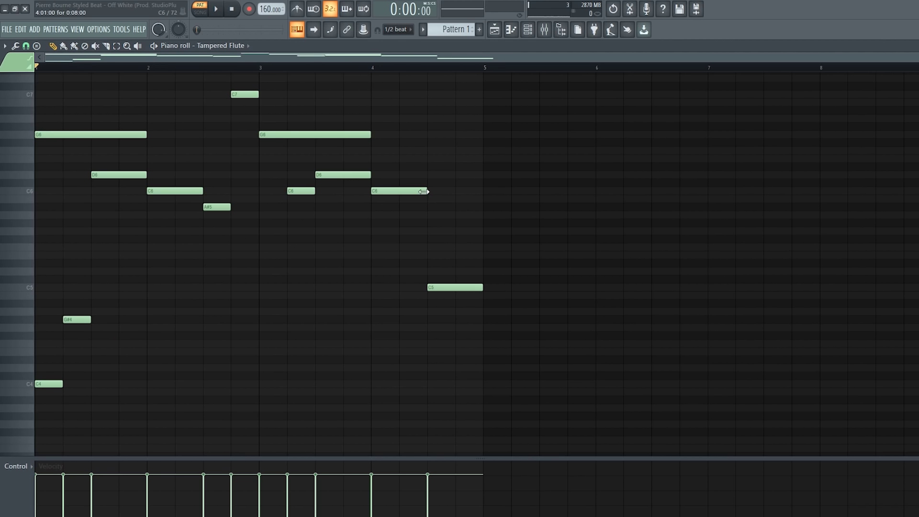
# Shorten the C6 note at the start of bar 4 to one beat and play the melody
pyautogui.press('space')
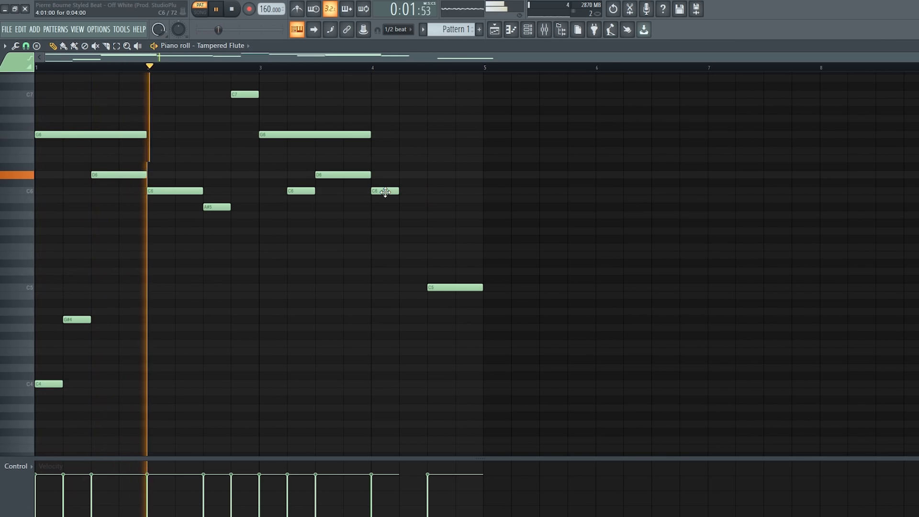
pyautogui.press('space')
pyautogui.press('space')
pyautogui.press('space')
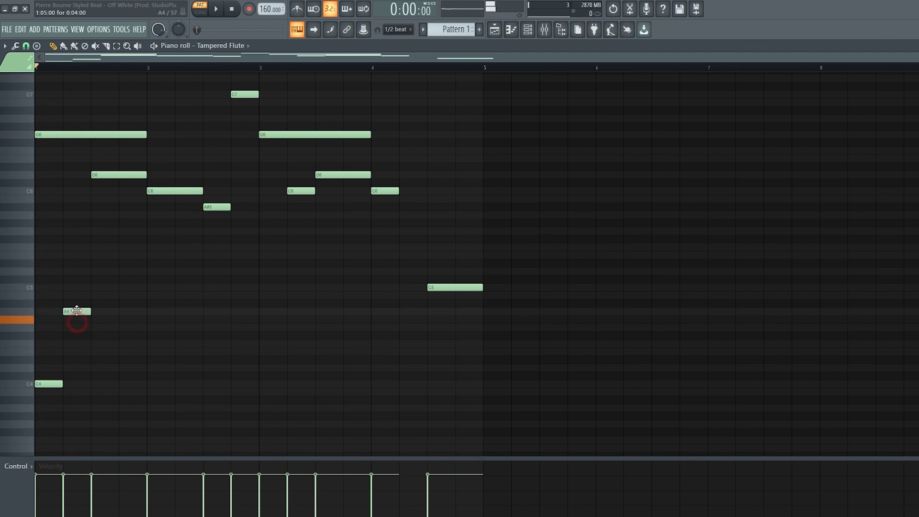
# Raise the G#4 note on beat 2 of bar 1 to A#4, playing the pattern to check it
pyautogui.press('space')
pyautogui.press('space')
pyautogui.press('space')
pyautogui.press('space')
pyautogui.click(93, 282)
pyautogui.press('space')
pyautogui.press('space')
pyautogui.press('space')
pyautogui.rightClick(95, 281)
pyautogui.press('space')
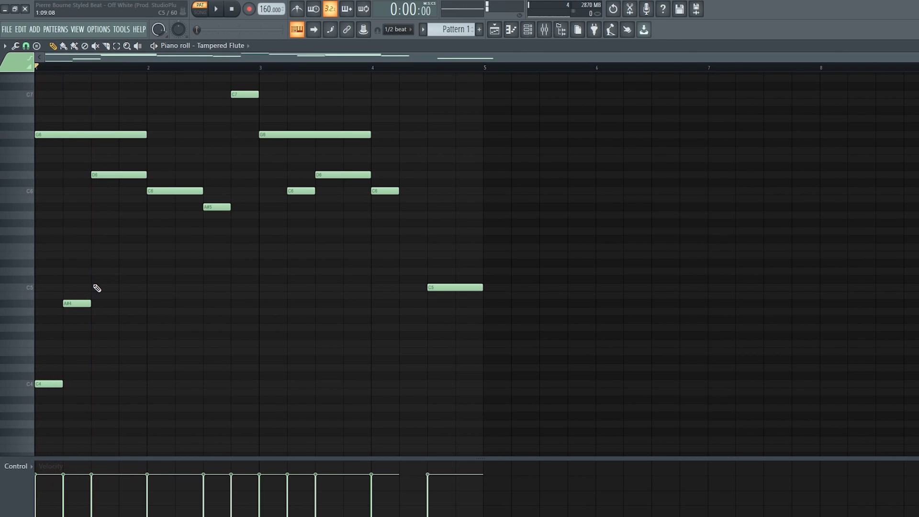
# Add a one-beat D#5 note on beat 3 and a one-beat A#4 note on beat 4 of bar 1
pyautogui.press('space')
pyautogui.click(94, 263)
pyautogui.press('space')
pyautogui.press('space')
pyautogui.click(120, 303)
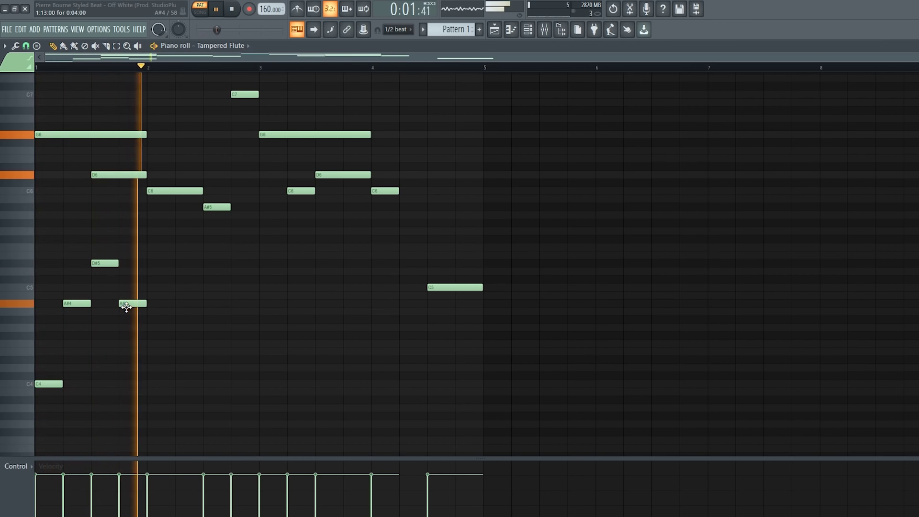
pyautogui.press('space')
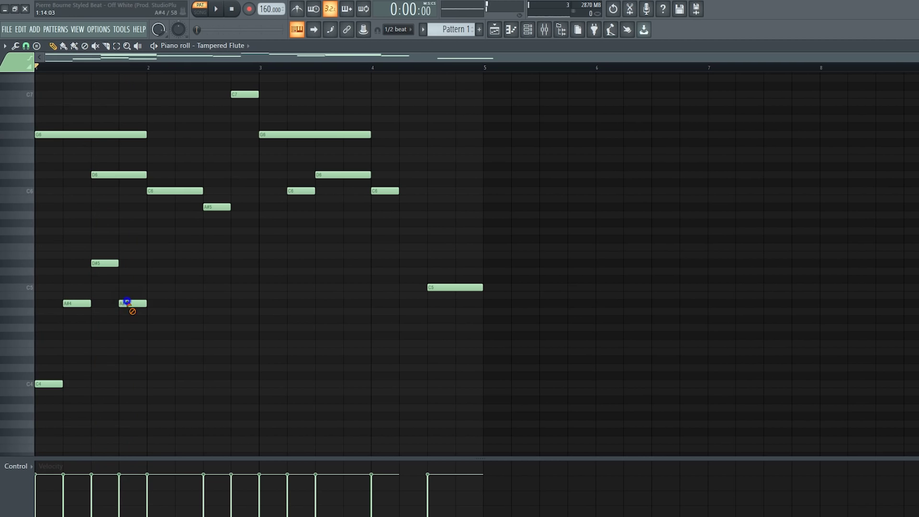
# Raise the lower-melody note on beat 4 of bar 1 to C5, trying B4 first and playing it back
pyautogui.moveTo(126, 301); pyautogui.dragTo(123, 295)
pyautogui.press('space')
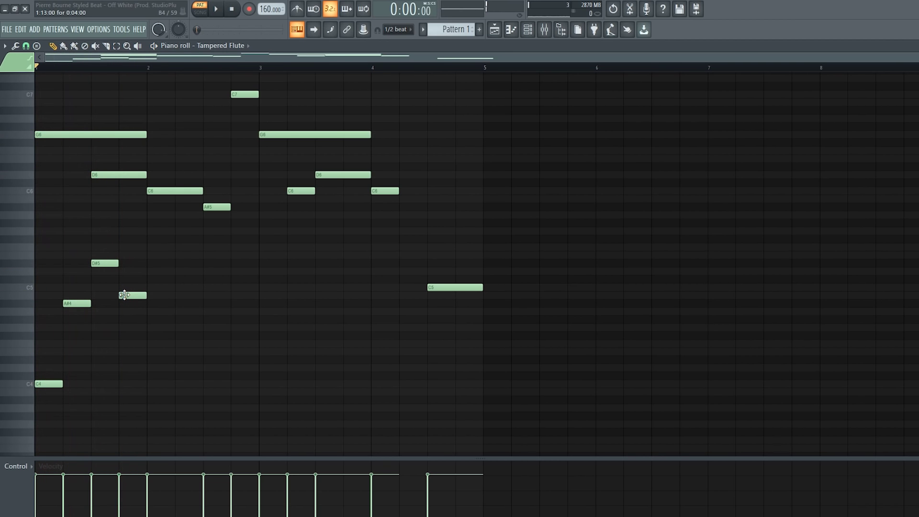
pyautogui.press('space')
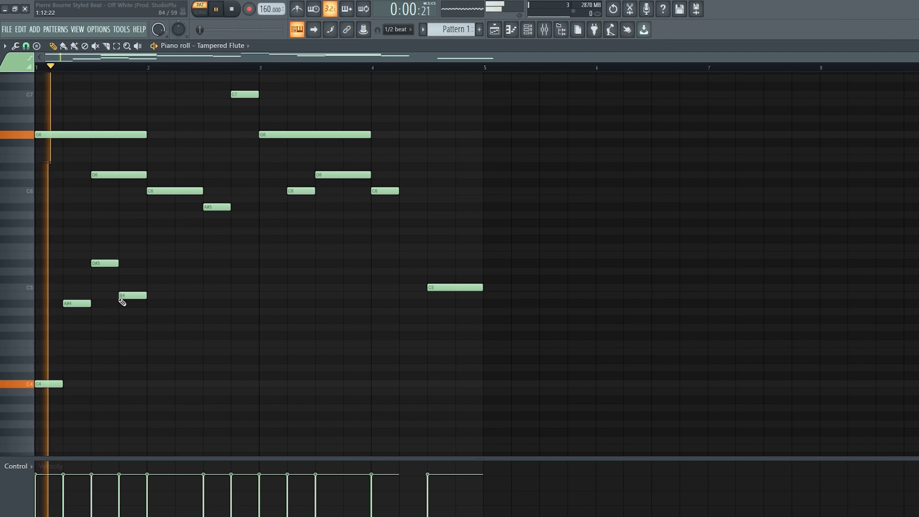
pyautogui.press('space')
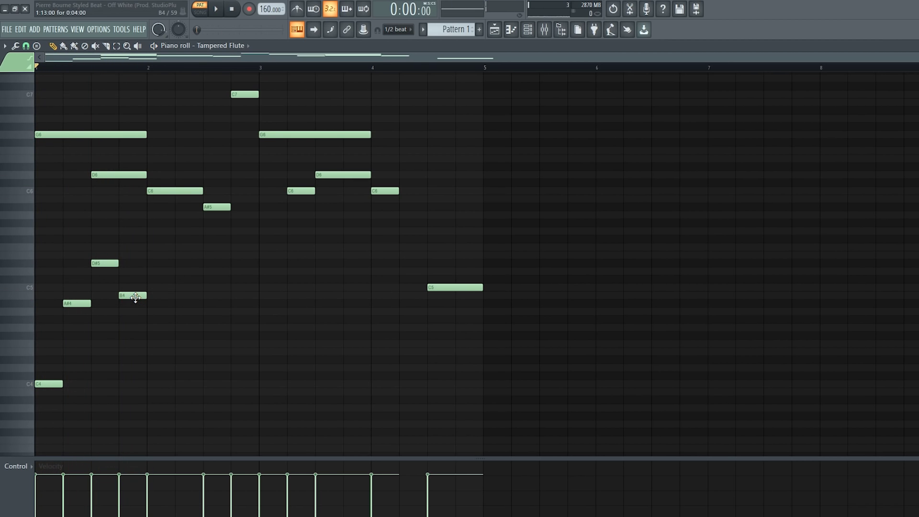
pyautogui.press('space')
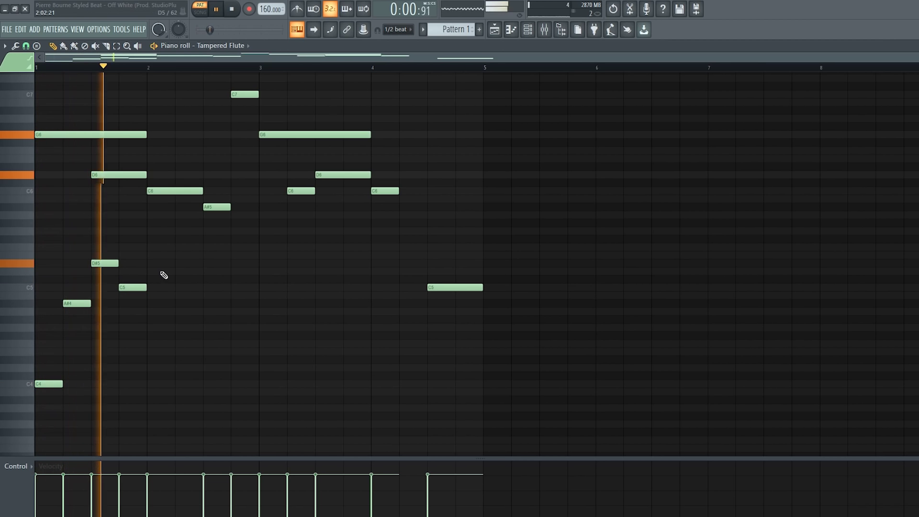
pyautogui.press('space')
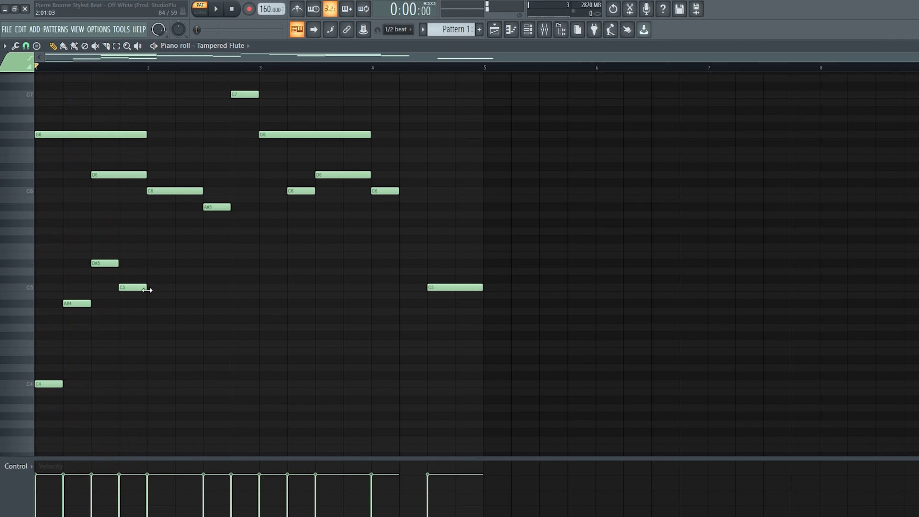
# Continue the lower melody in bar 2 with a one-beat D#5 on beat 1 and a one-beat C5 on beat 2
pyautogui.press('space')
pyautogui.click(150, 263)
pyautogui.click(177, 288)
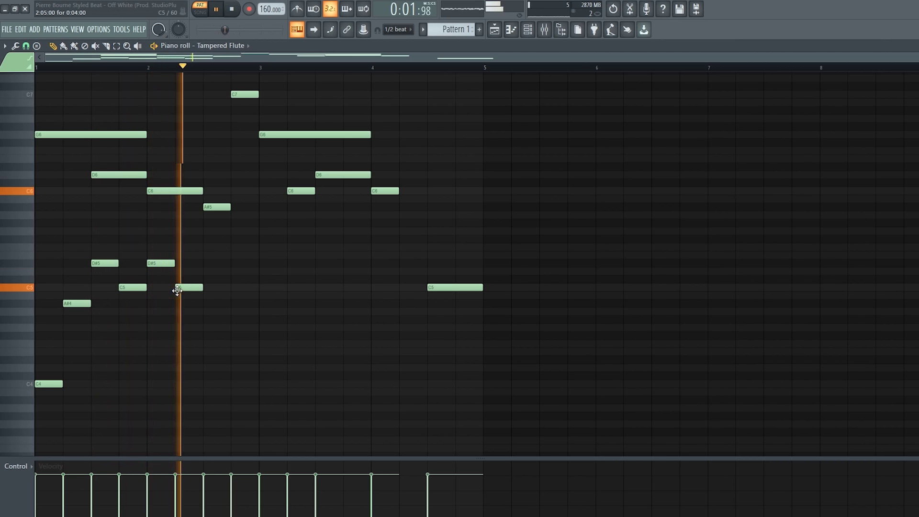
pyautogui.press('space')
# Add a one-beat D#5 note on beat 1 of bar 3, trying beat 4 of bar 2 first, and play the pattern back
pyautogui.press('space')
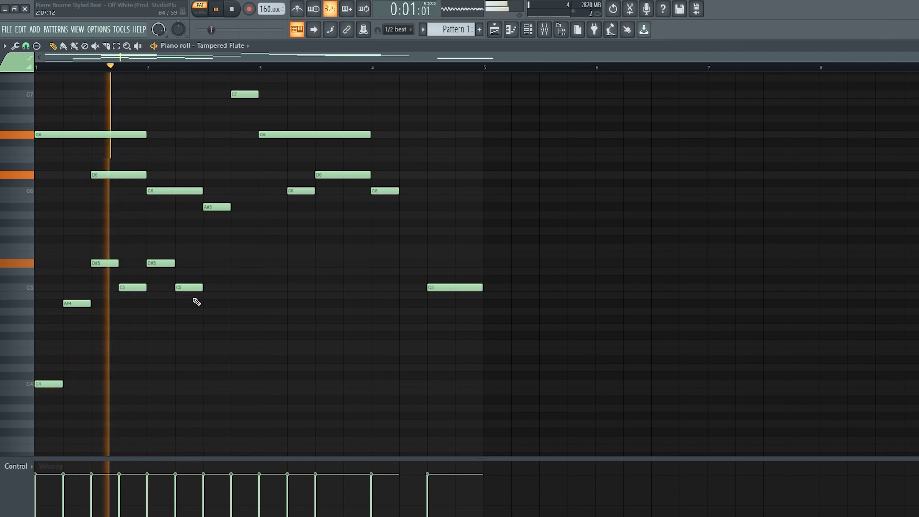
pyautogui.press('space')
pyautogui.press('space')
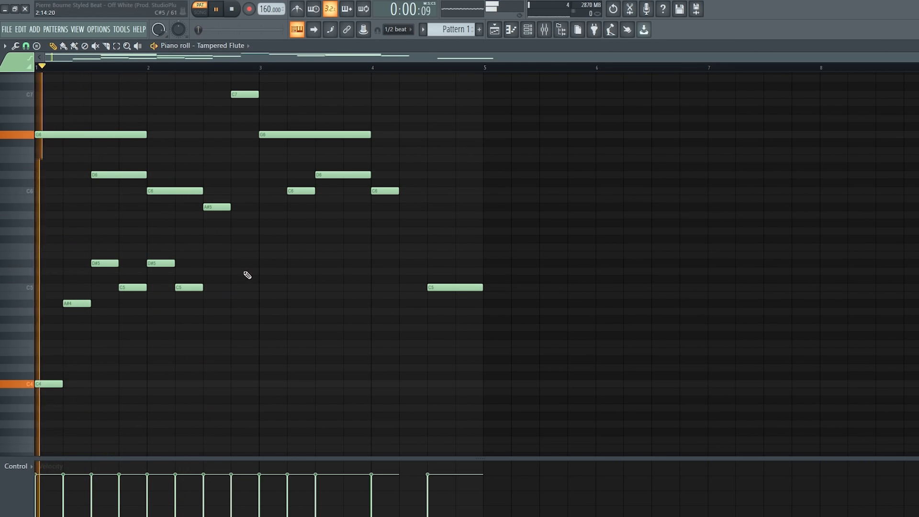
pyautogui.click(235, 263)
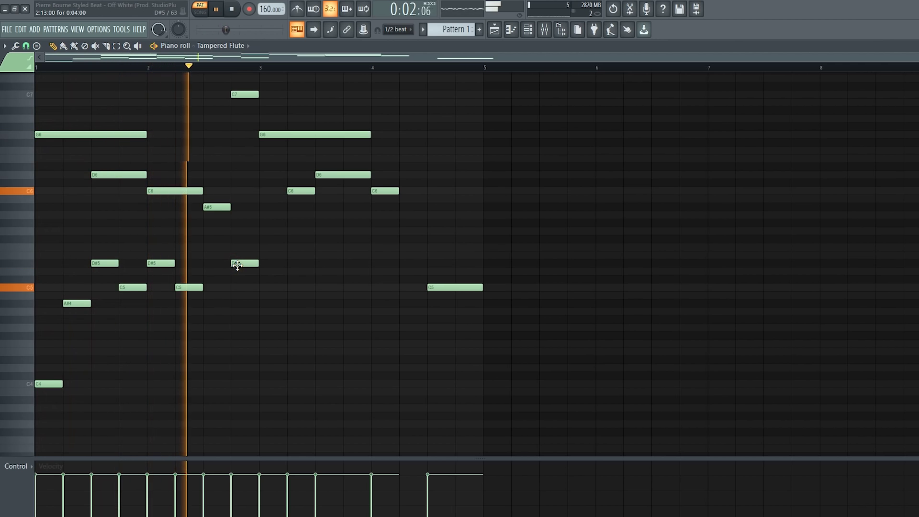
pyautogui.press('space')
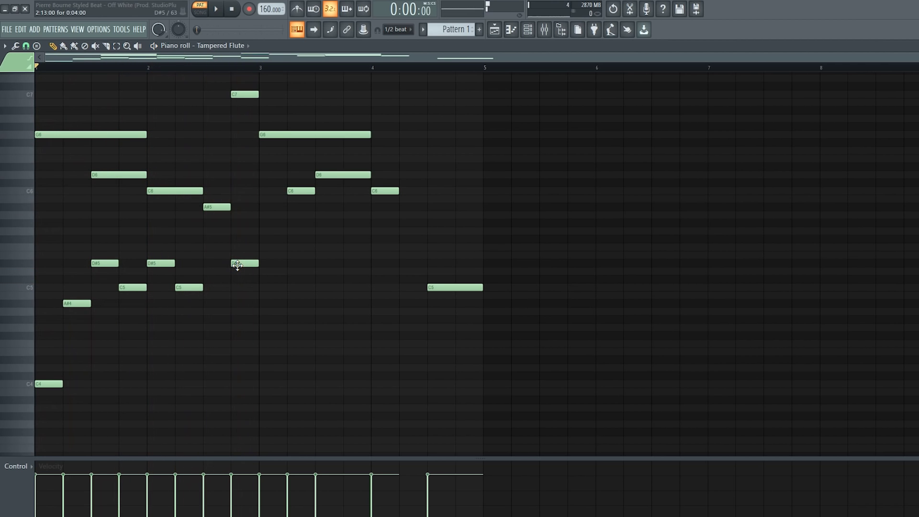
pyautogui.moveTo(264, 265); pyautogui.dragTo(267, 264)
pyautogui.press('space')
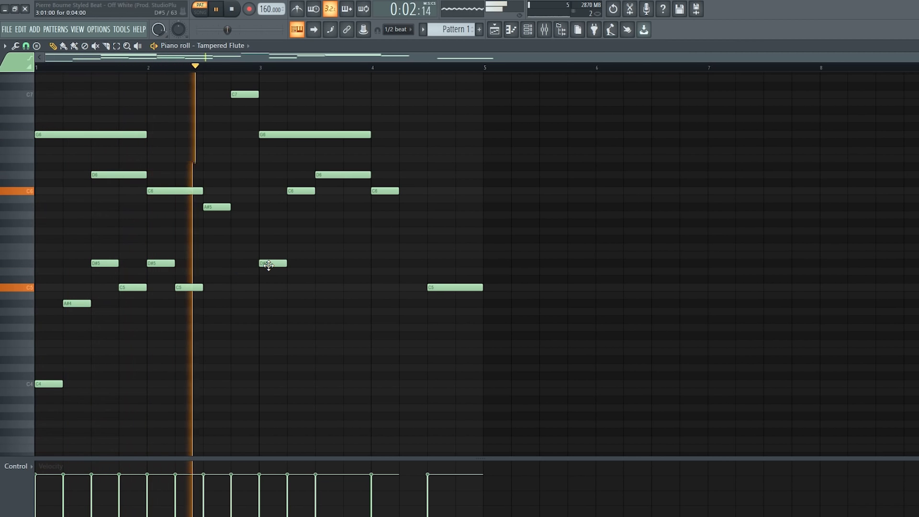
pyautogui.press('space')
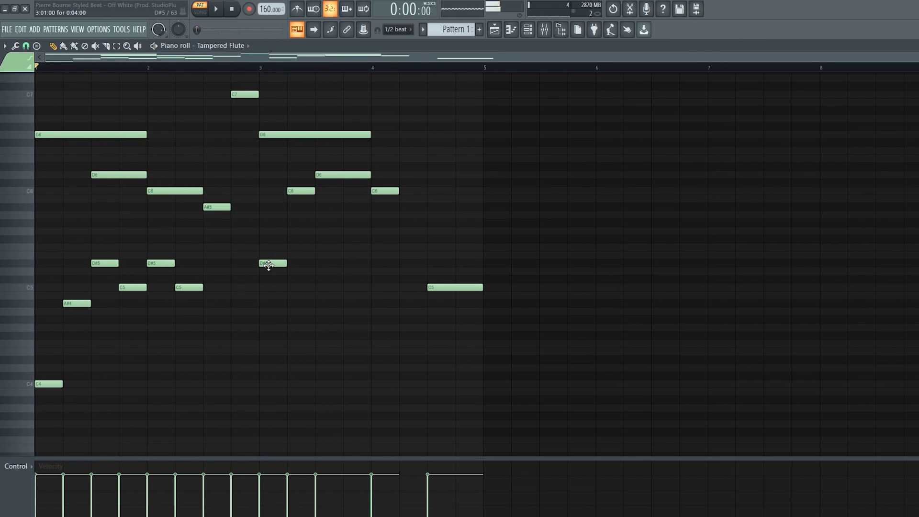
pyautogui.press('space')
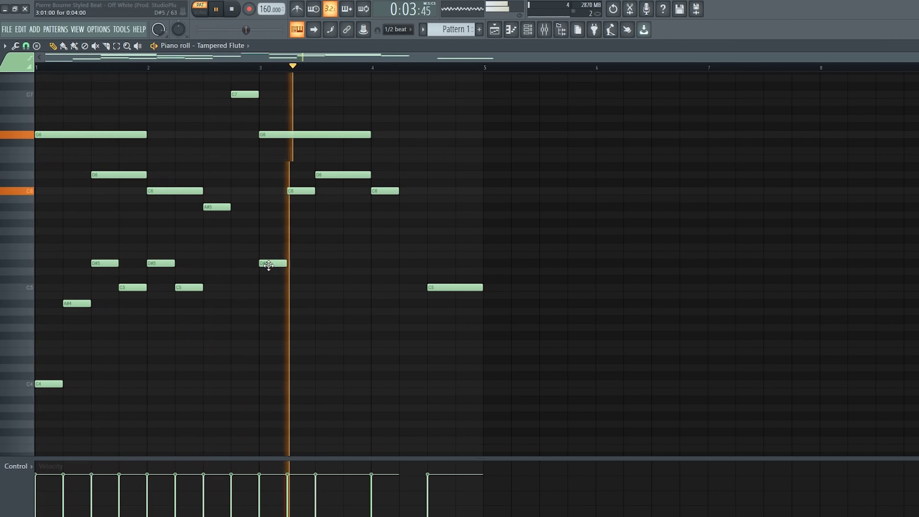
pyautogui.press('space')
pyautogui.press('space')
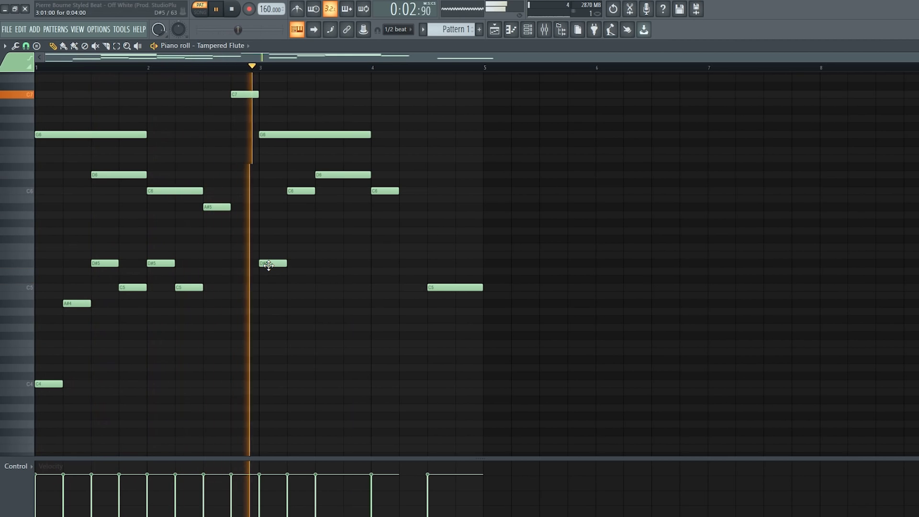
pyautogui.press('space')
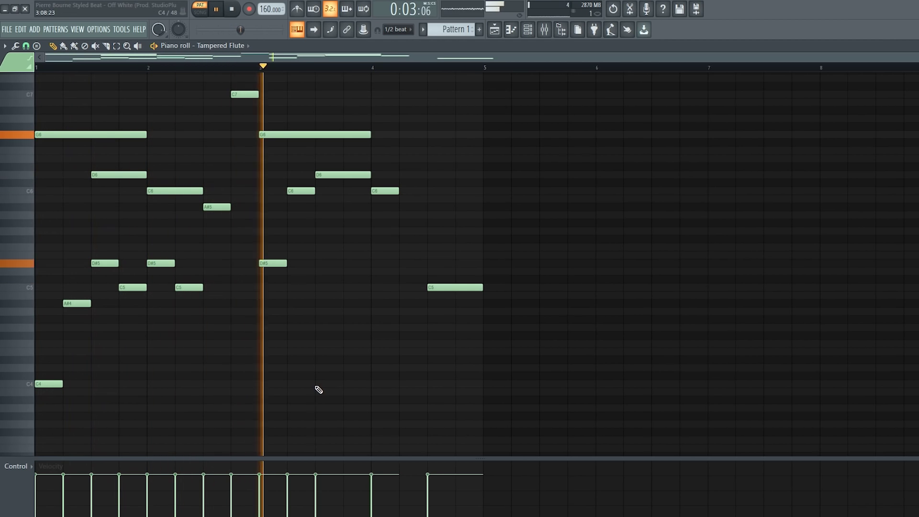
# Add alternating one-beat C4 and D#4 notes from beat 3 of bar 3 through beat 2 of bar 4
pyautogui.click(316, 385)
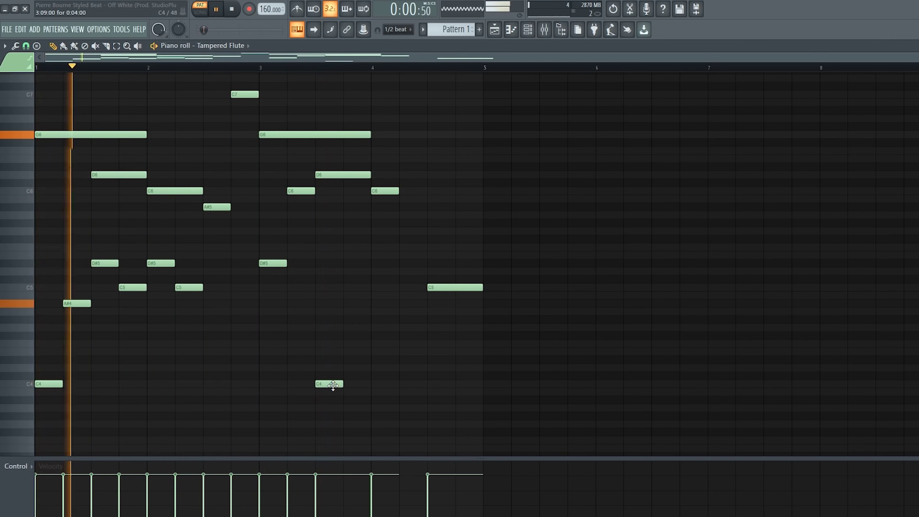
pyautogui.press('space')
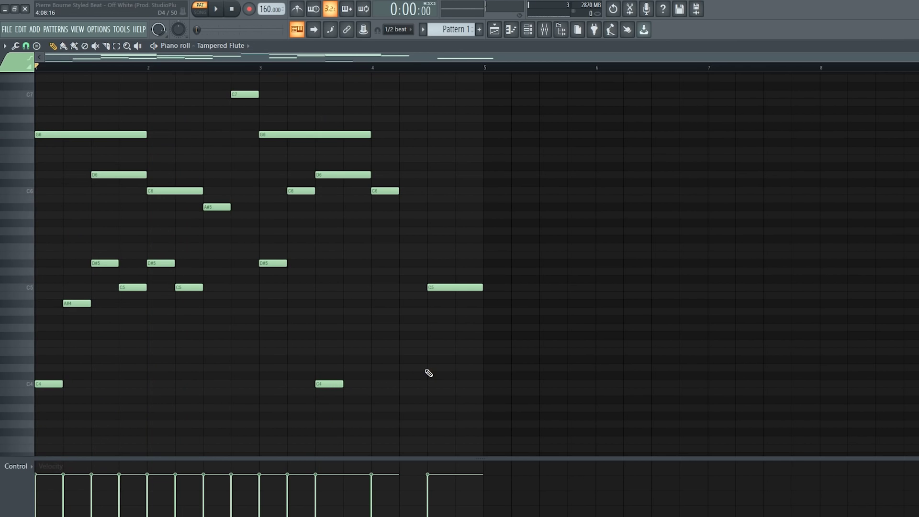
pyautogui.press('space')
pyautogui.click(374, 383)
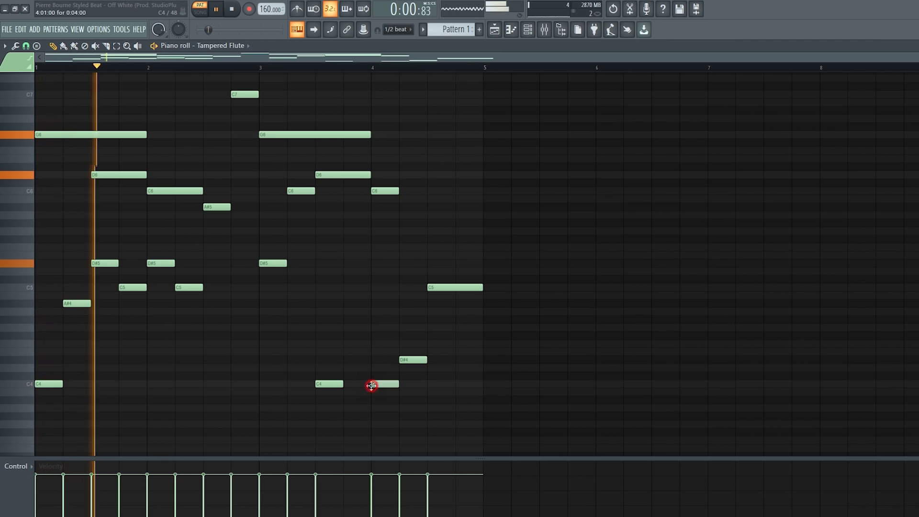
pyautogui.click(347, 360)
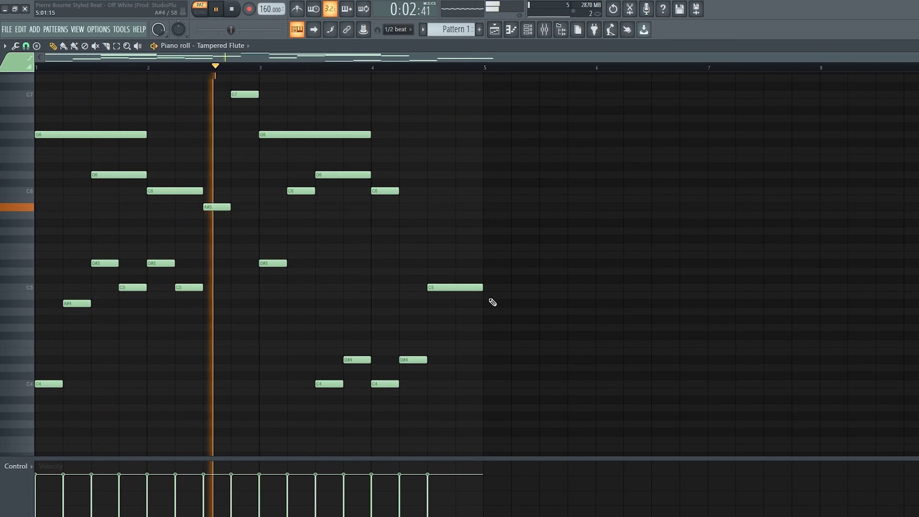
# Rework the end of bar 4 as a two-beat C6 on beat 1, a one-beat G#5 on beat 3 and a one-beat C5 on beat 4
pyautogui.moveTo(483, 287); pyautogui.dragTo(467, 290)
pyautogui.press('space')
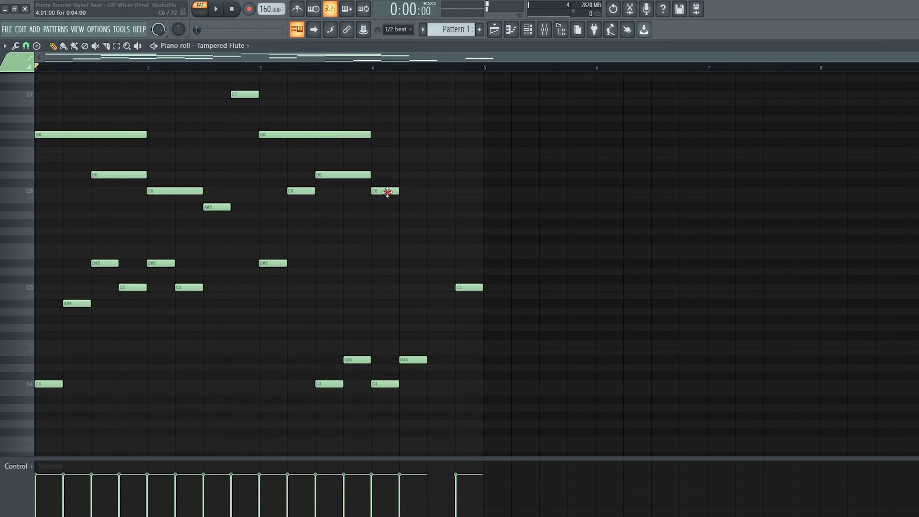
pyautogui.press('space')
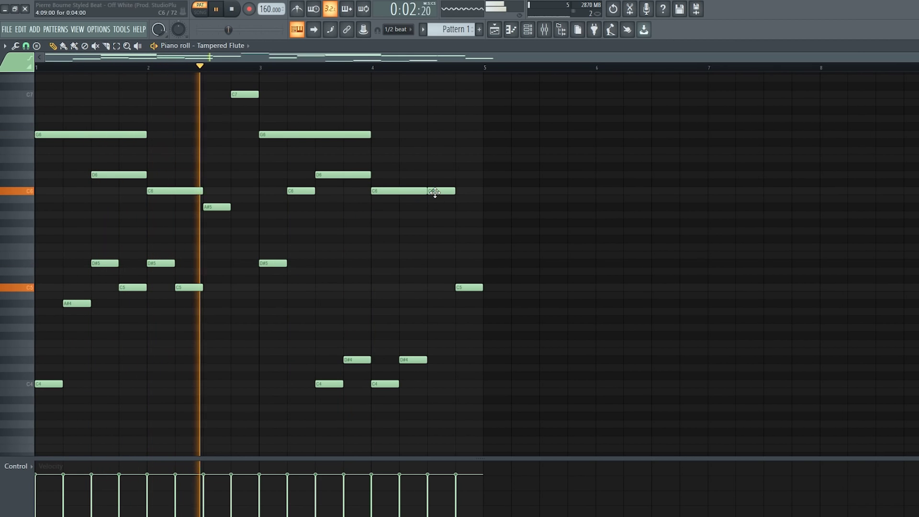
pyautogui.moveTo(433, 191); pyautogui.dragTo(433, 223)
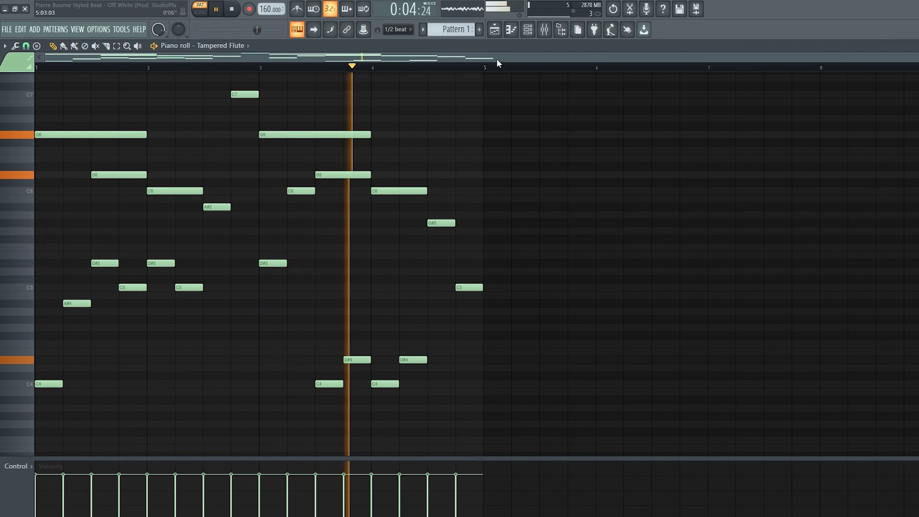
pyautogui.press('space')
# Paste the Tampered Flute notes into the Piano channel in the channel rack and mute the Tampered Flute
pyautogui.click(528, 30)
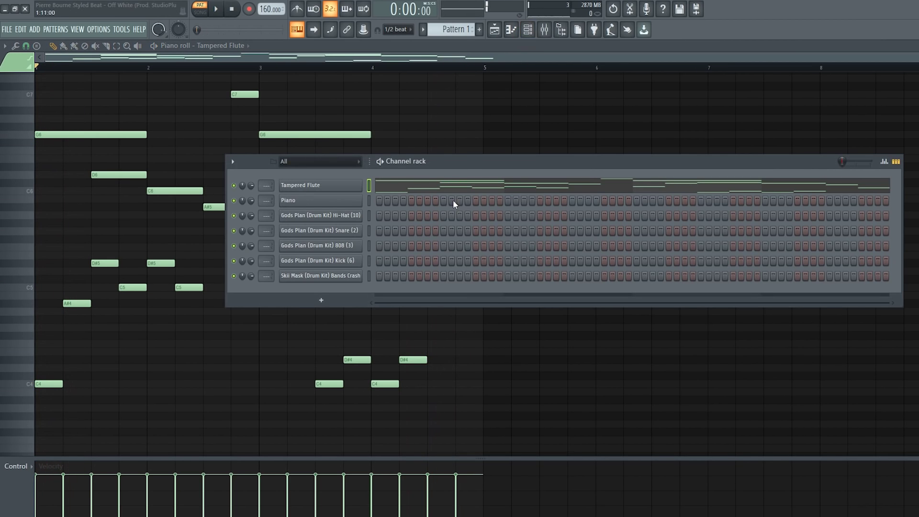
pyautogui.moveTo(454, 165); pyautogui.dragTo(441, 163)
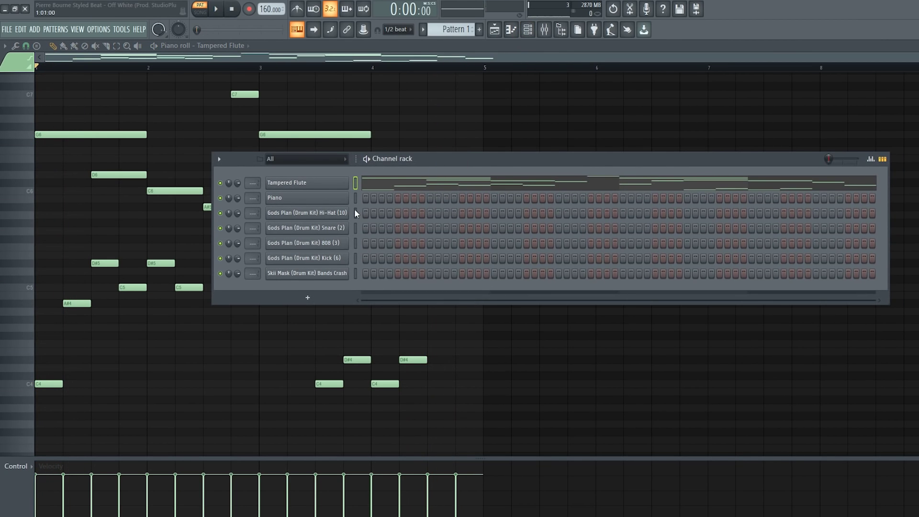
pyautogui.hotkey('ctrl', 'v')
pyautogui.press('space')
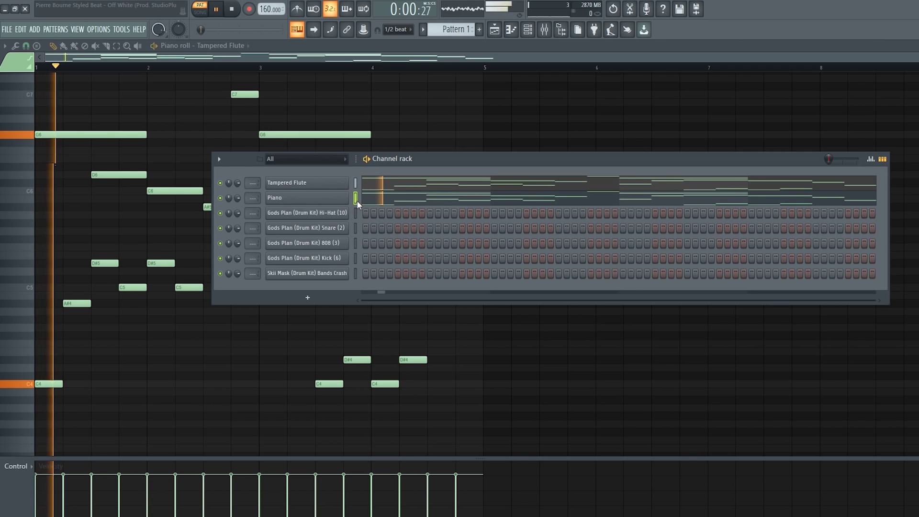
pyautogui.click(220, 184)
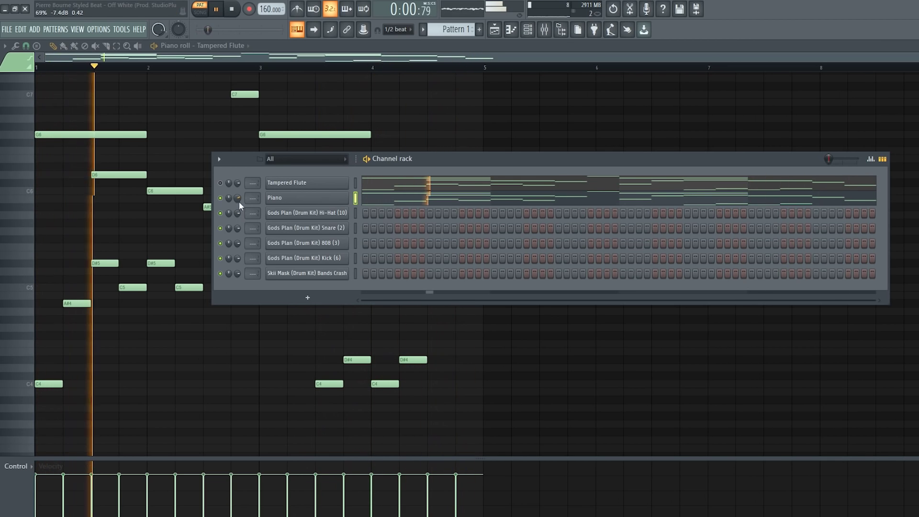
# Fill the Hi-Hat channel every 2 steps and place snare hits on steps 9, 19 and 25
pyautogui.rightClick(329, 213)
pyautogui.click(458, 245)
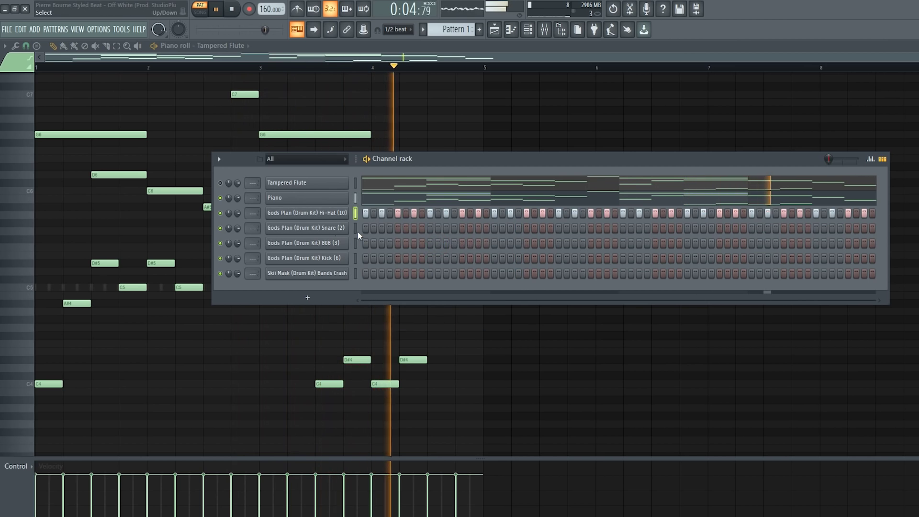
pyautogui.click(429, 227)
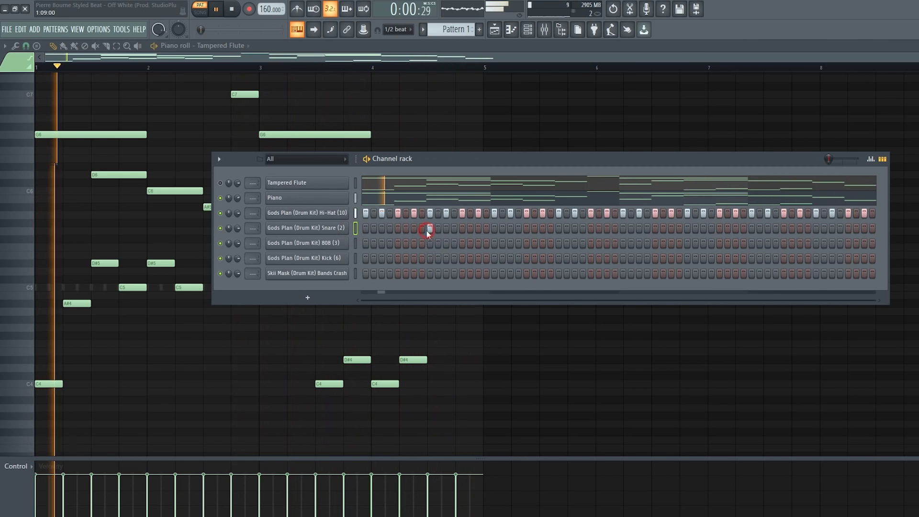
pyautogui.click(510, 228)
pyautogui.click(558, 228)
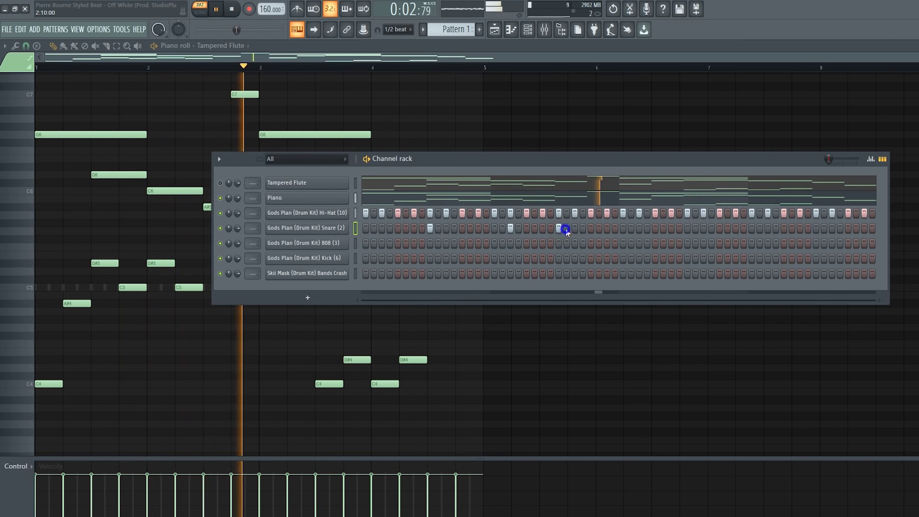
# Duplicate the three snare hits from bars 1 and 2 into bars 3 and 4 in the Snare piano roll
pyautogui.rightClick(356, 229)
pyautogui.click(375, 254)
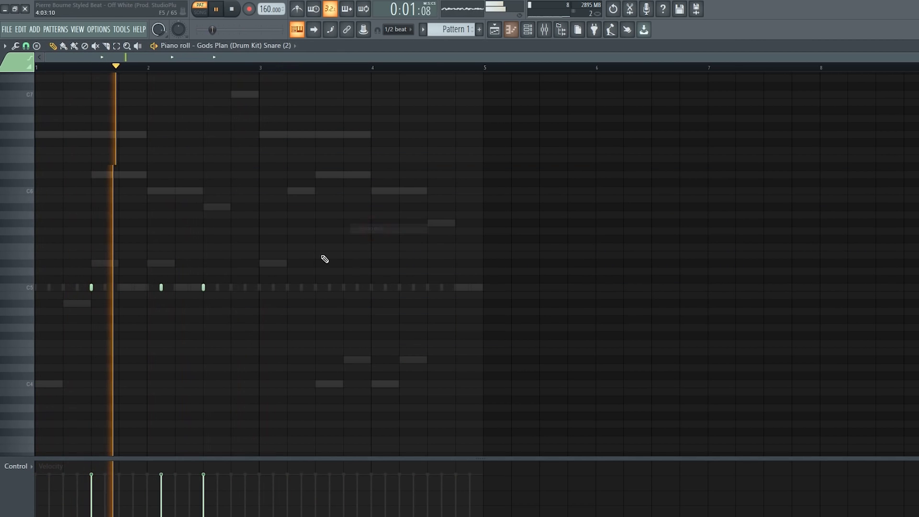
pyautogui.hotkey('ctrl', 'a')
pyautogui.moveTo(90, 287); pyautogui.dragTo(315, 286)
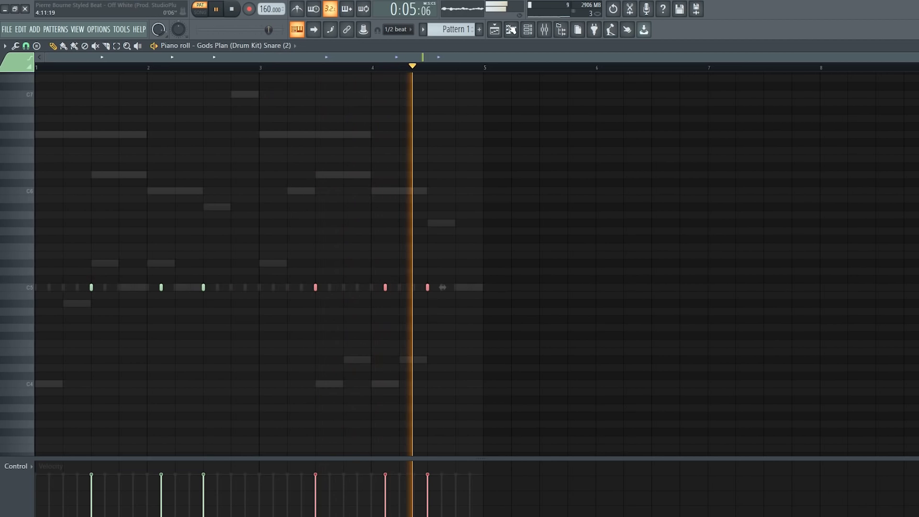
# Enter a four-bar 808 line in the 808 channel's piano roll using short C#5, G#4 and B4 notes
pyautogui.click(527, 30)
pyautogui.click(354, 259)
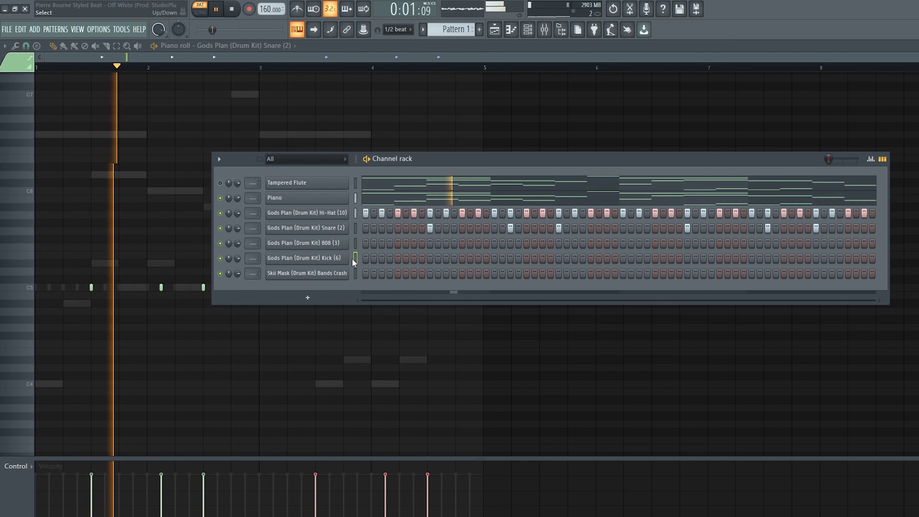
pyautogui.press('space')
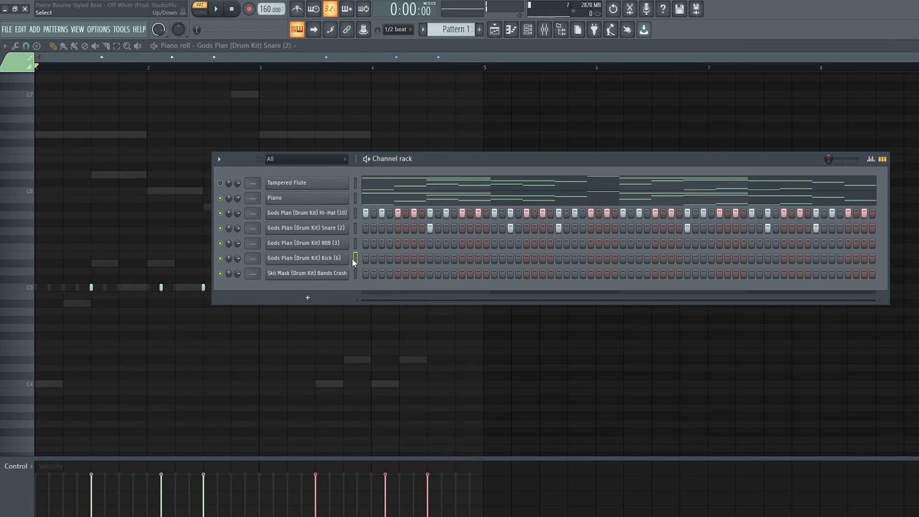
pyautogui.rightClick(356, 244)
pyautogui.click(359, 244)
pyautogui.press('space')
pyautogui.press('space')
pyautogui.scroll(-5, 72, 376)
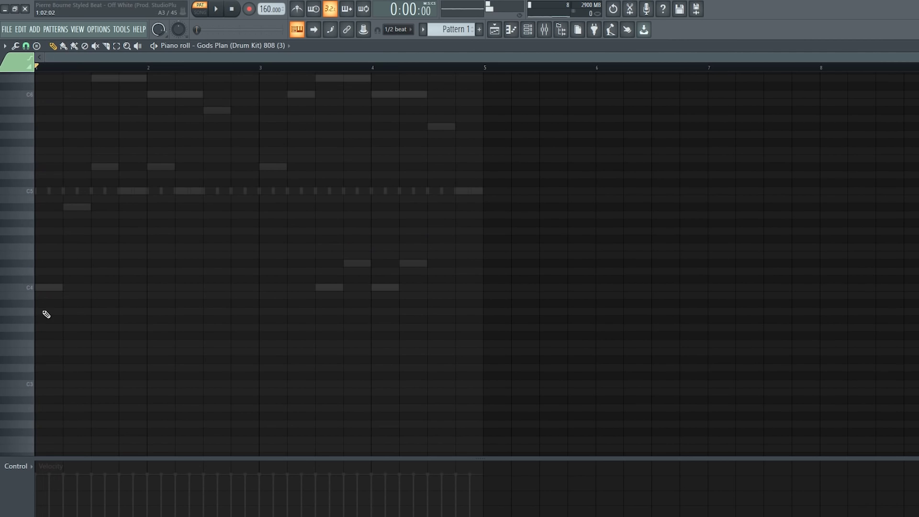
pyautogui.press('space')
pyautogui.scroll(2, 29, 259)
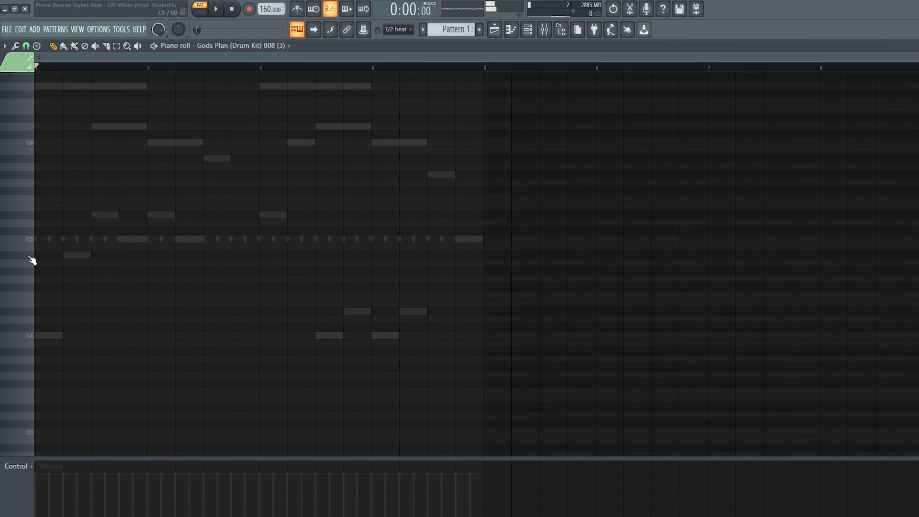
pyautogui.press('space')
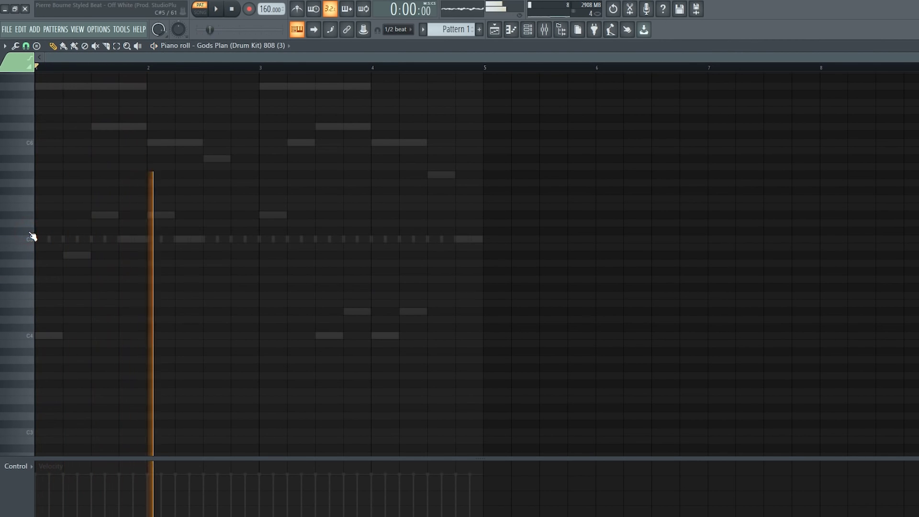
pyautogui.scroll(1, 40, 238)
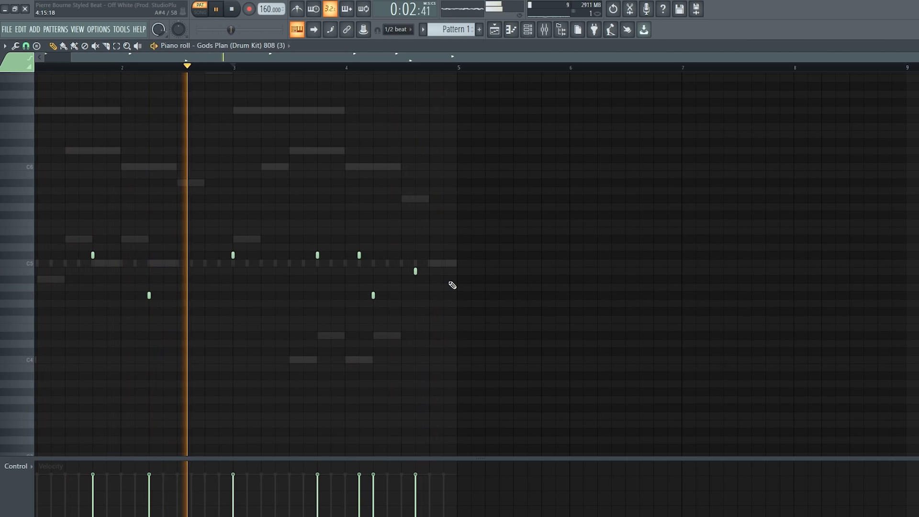
# Transpose the whole 808 line down two octaves
pyautogui.moveTo(233, 58); pyautogui.dragTo(204, 71)
pyautogui.hotkey('ctrl', 'Down')
pyautogui.hotkey('ctrl', 'Down')
pyautogui.scroll(-2, 237, 245)
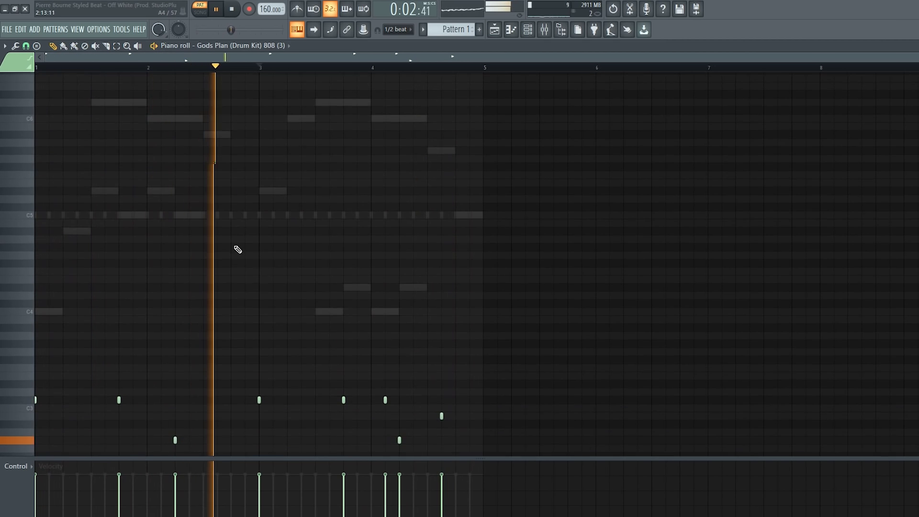
pyautogui.scroll(-3, 243, 271)
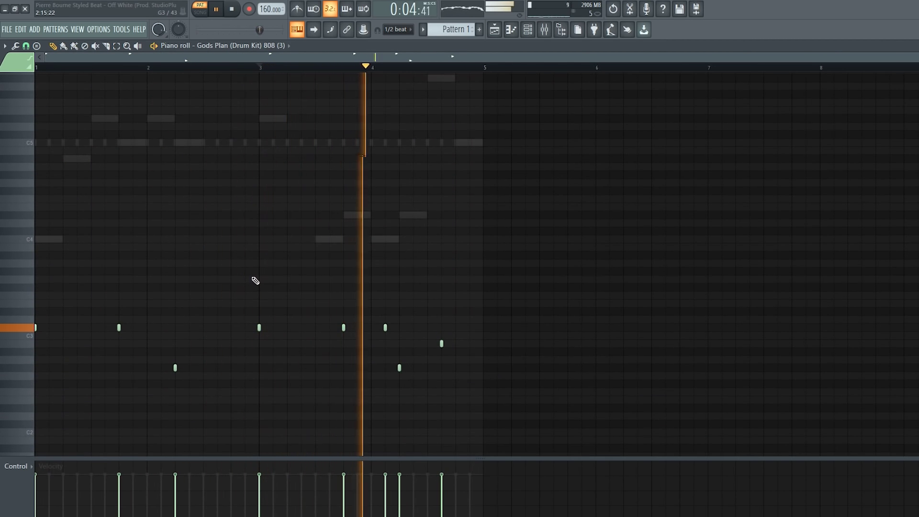
# Copy the 808 pattern into the Kick channel and open the Kick's notes in the piano roll
pyautogui.click(529, 32)
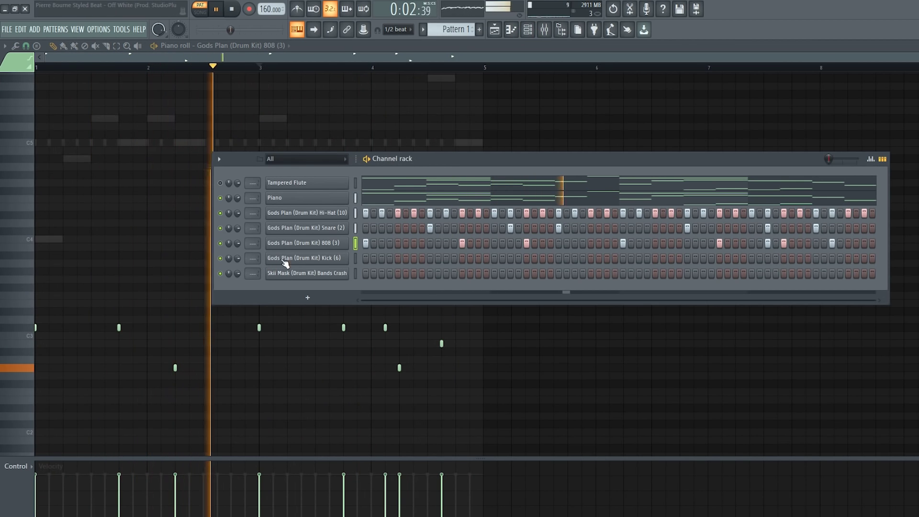
pyautogui.click(354, 258)
pyautogui.click(355, 245)
pyautogui.hotkey('ctrl', 'c')
pyautogui.click(355, 260)
pyautogui.hotkey('ctrl', 'v')
pyautogui.rightClick(347, 258)
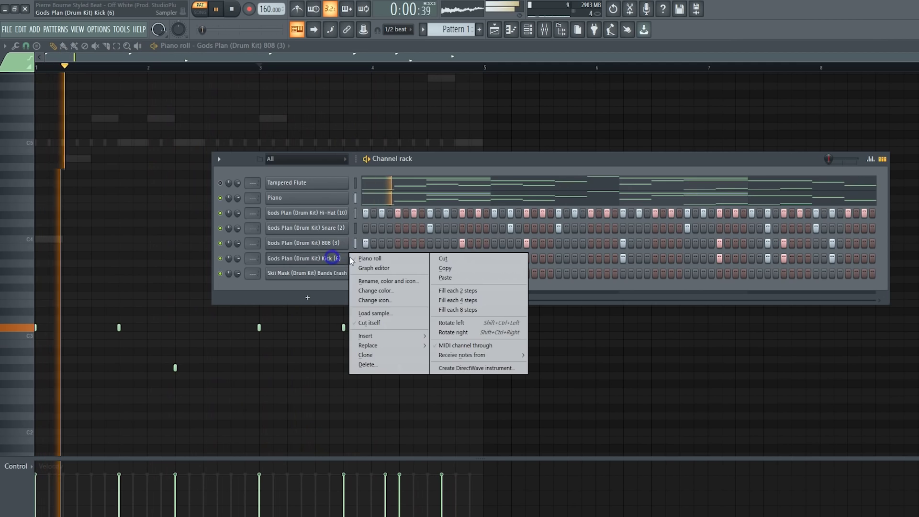
pyautogui.click(356, 256)
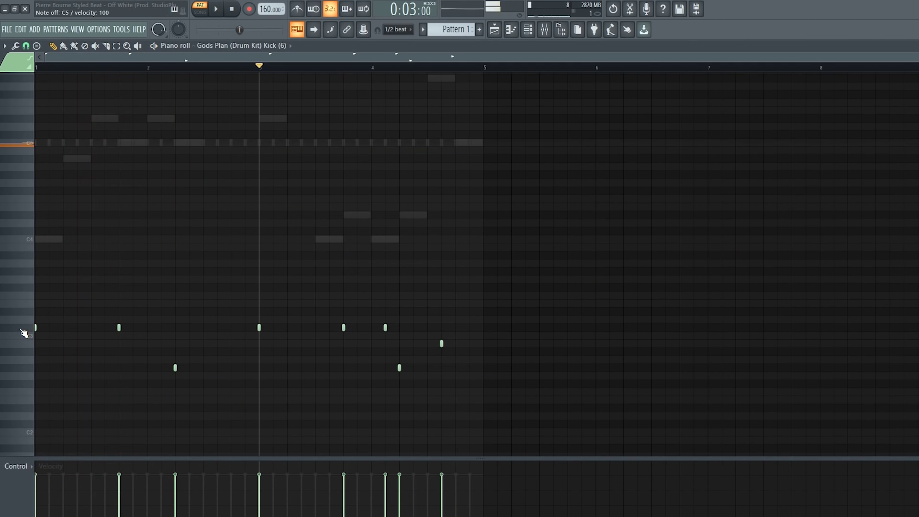
# Transpose the whole Kick pattern up so that its first note sits on C5
pyautogui.keyDown('ctrl'); pyautogui.click(20, 328); pyautogui.keyUp('ctrl')
pyautogui.hotkey('ctrl', 'a')
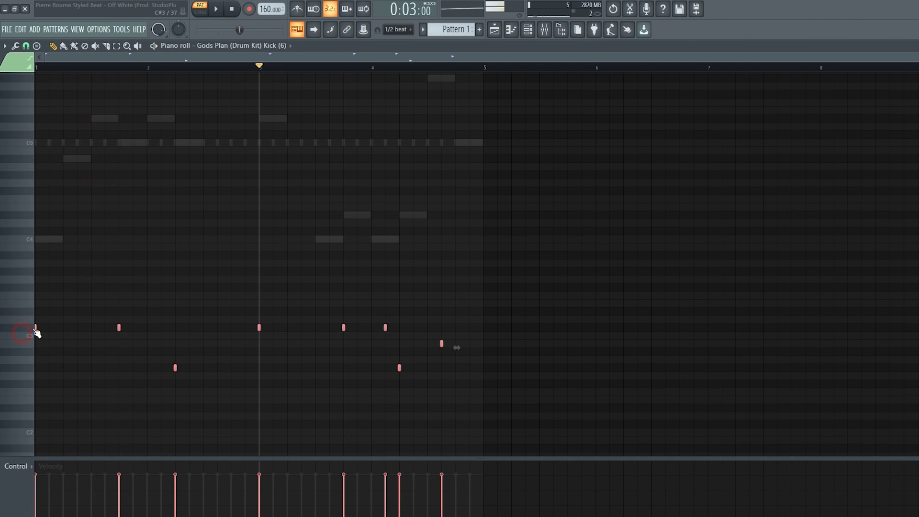
pyautogui.moveTo(4, 145); pyautogui.dragTo(4, 140)
pyautogui.click(6, 144)
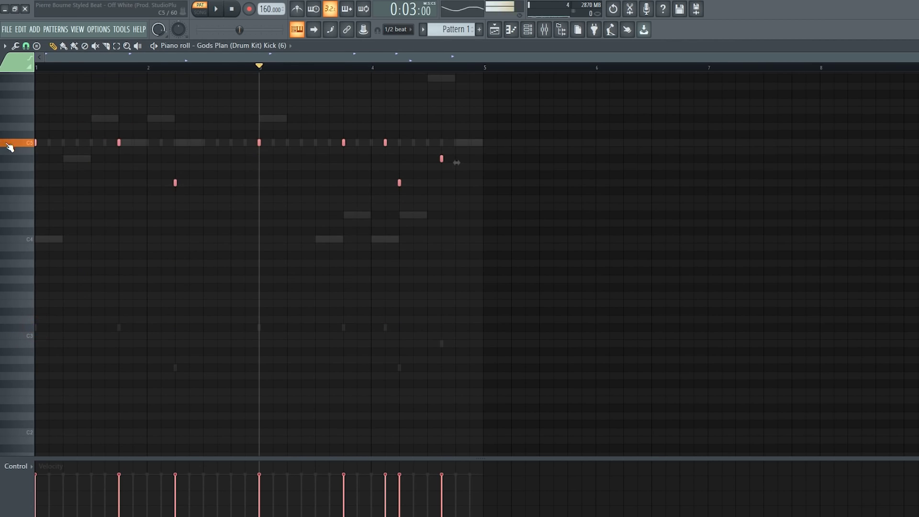
# Move the remaining lower kick notes up onto C5 and play the pattern
pyautogui.moveTo(66, 158); pyautogui.dragTo(574, 225)
pyautogui.moveTo(400, 184); pyautogui.dragTo(487, 124)
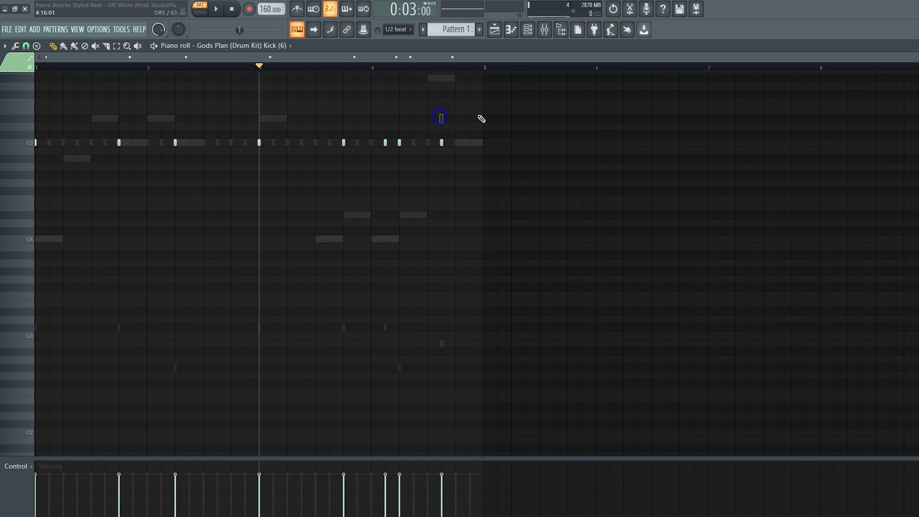
pyautogui.press('space')
pyautogui.hotkey('ctrl', 'a')
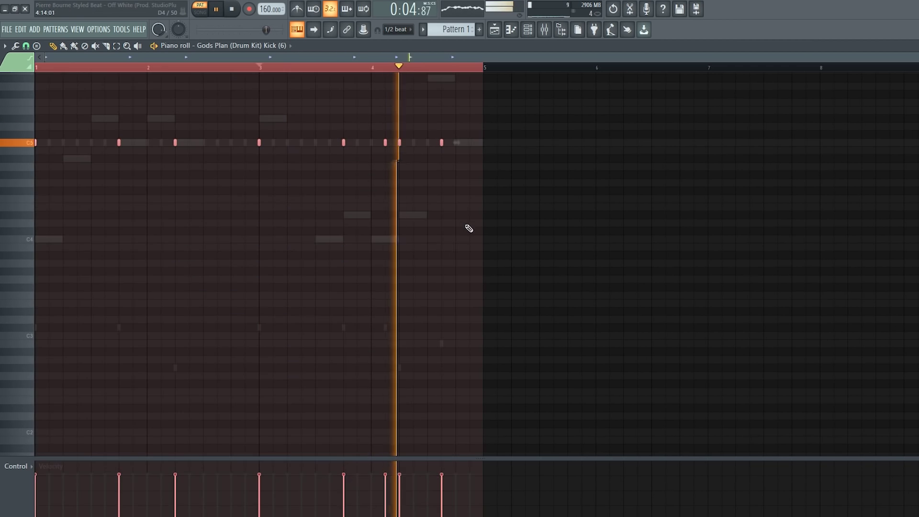
# Add a hit on the first step of the Skii Mask Bands Crash channel
pyautogui.click(496, 35)
pyautogui.click(526, 32)
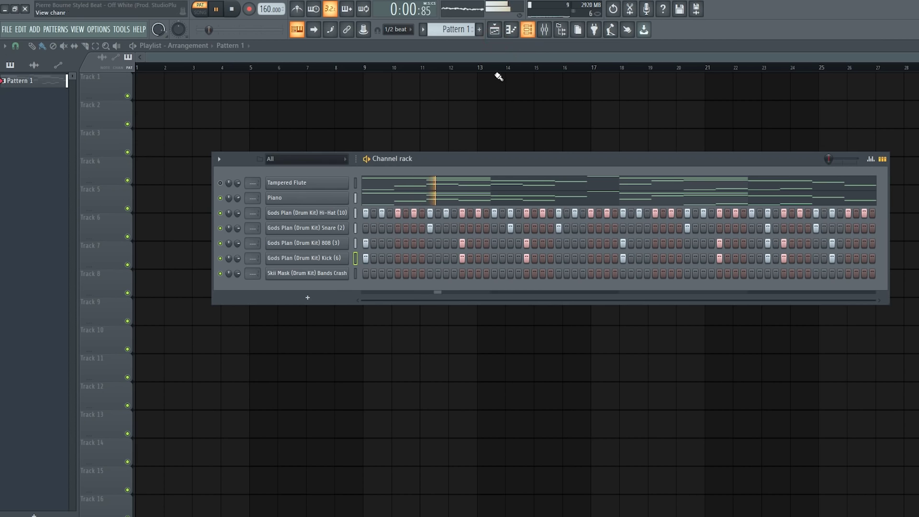
pyautogui.scroll(5, 235, 260)
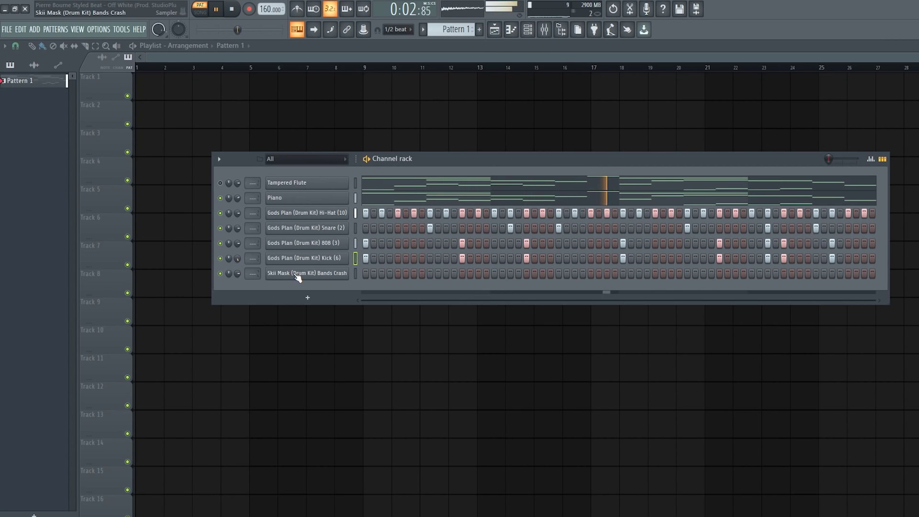
pyautogui.click(364, 274)
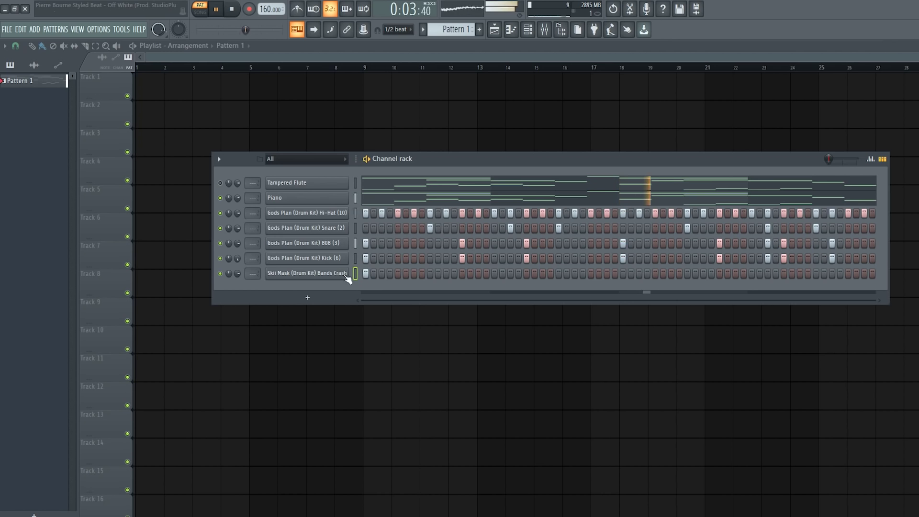
pyautogui.press('space')
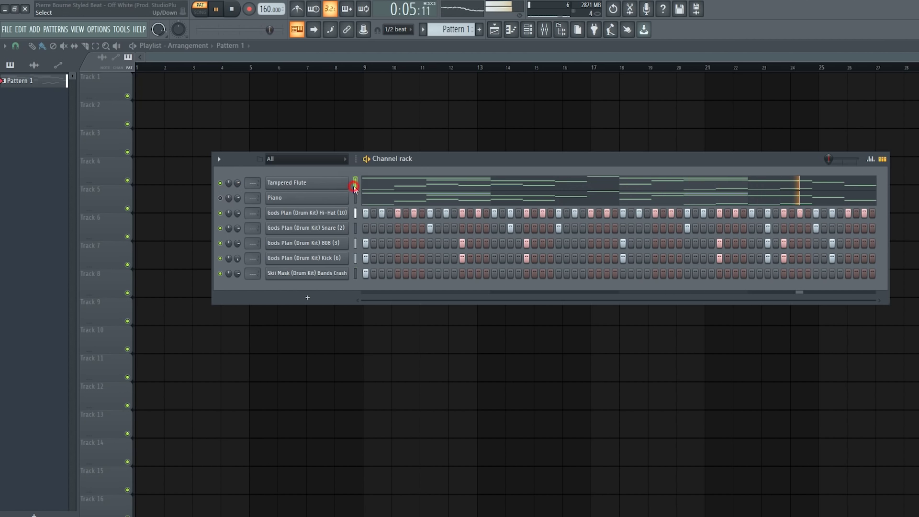
# Color all seven channels with an orange-to-red gradient and assign them to free mixer tracks 1 to 7
pyautogui.click(219, 160)
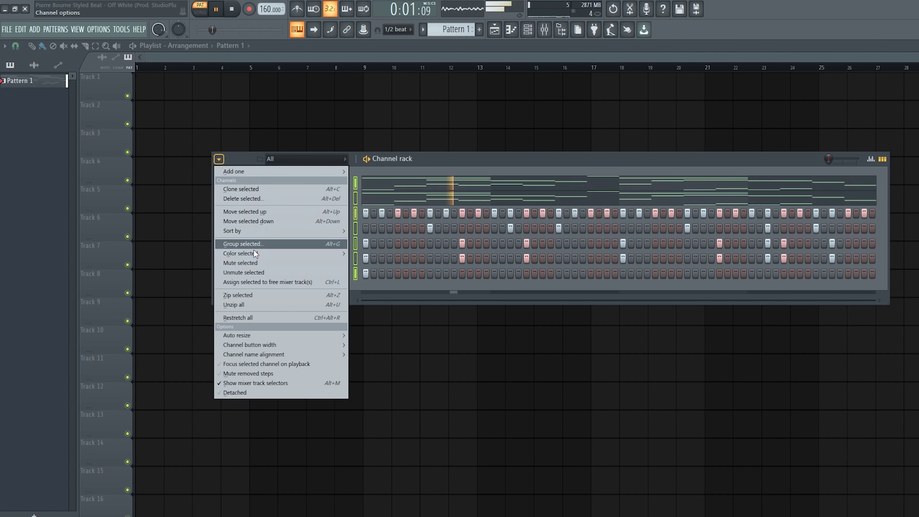
pyautogui.click(371, 254)
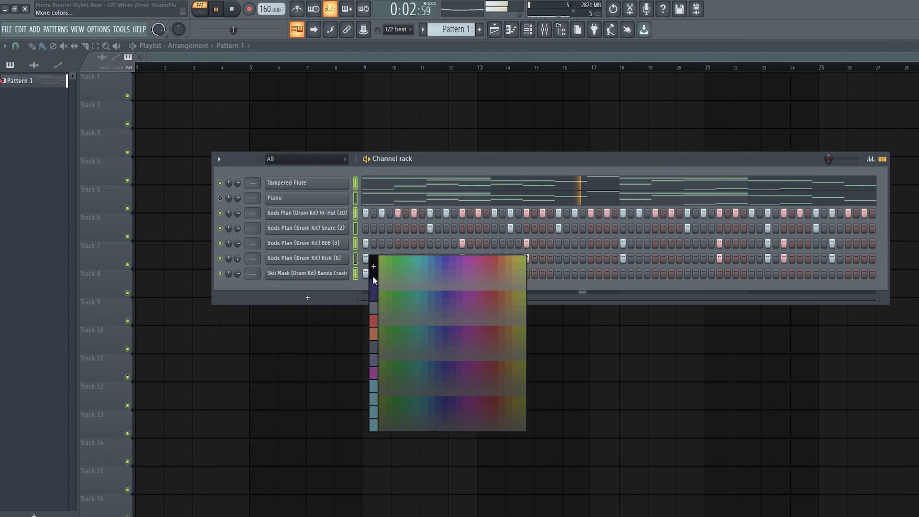
pyautogui.click(376, 331)
pyautogui.click(381, 409)
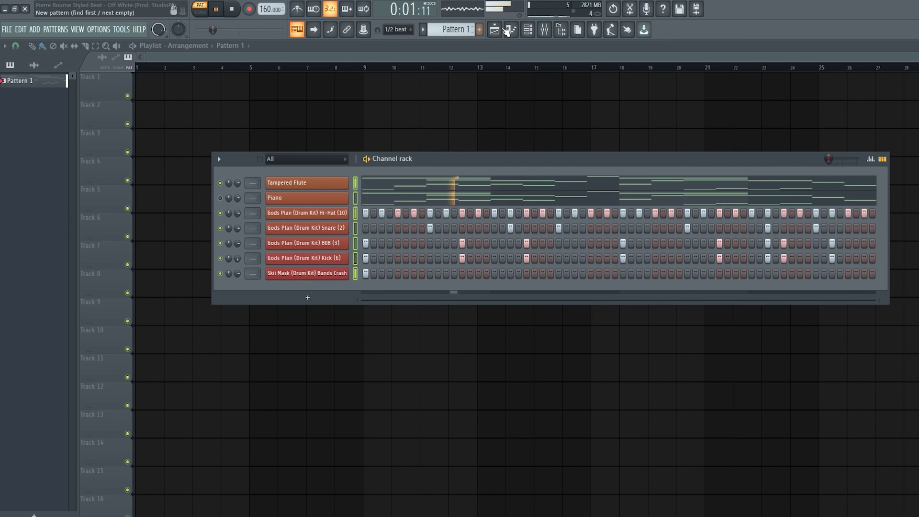
pyautogui.click(549, 33)
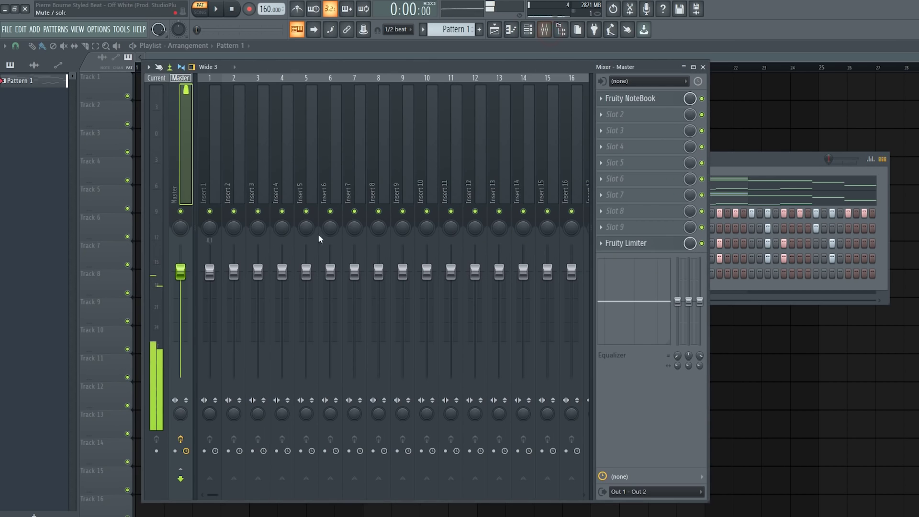
pyautogui.hotkey('ctrl', 'l')
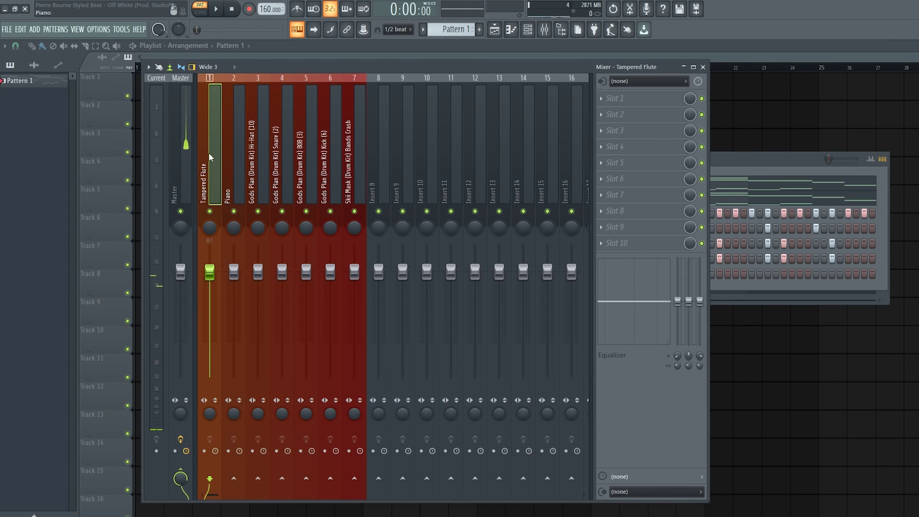
# Split Pattern 1 into a separate pattern for each channel
pyautogui.click(112, 95)
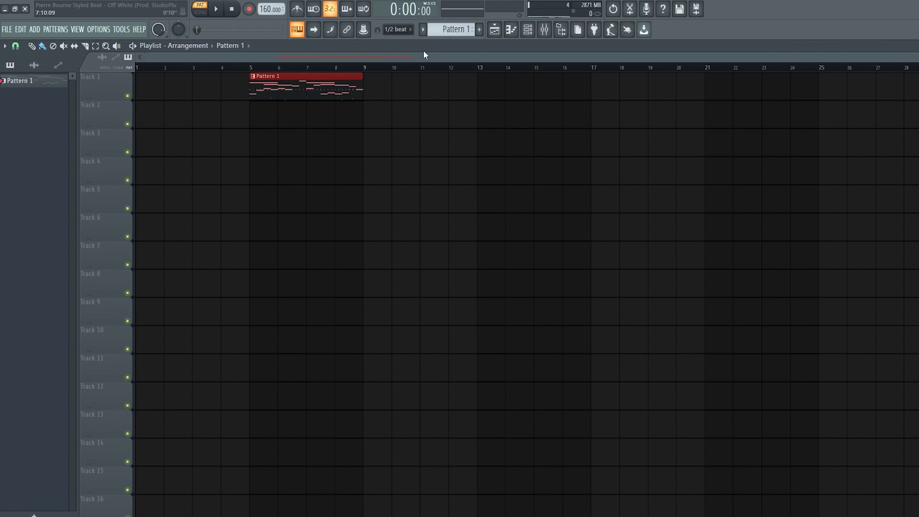
pyautogui.click(423, 30)
pyautogui.click(485, 181)
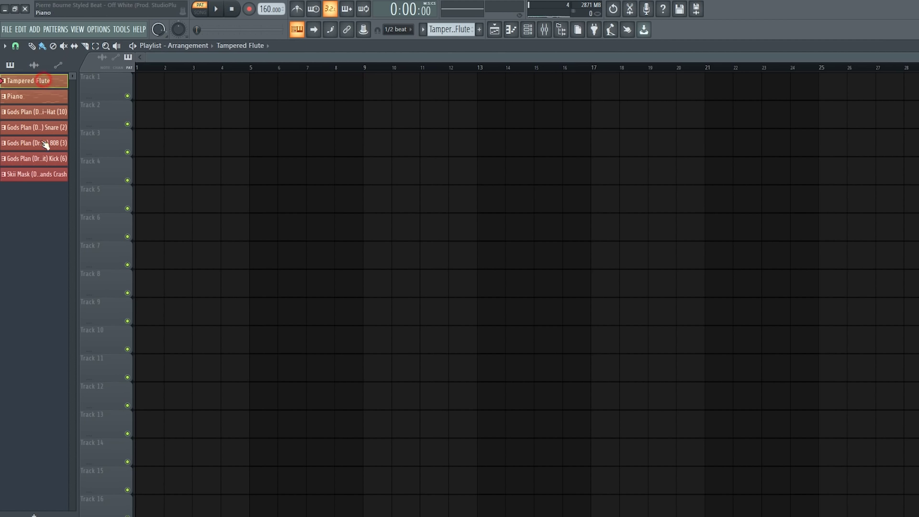
# Place the channel patterns on separate playlist tracks at bar 9, with the Tampered Flute clip at bar 1 repeated through bar 16
pyautogui.moveTo(85, 84); pyautogui.dragTo(382, 116)
pyautogui.press('space')
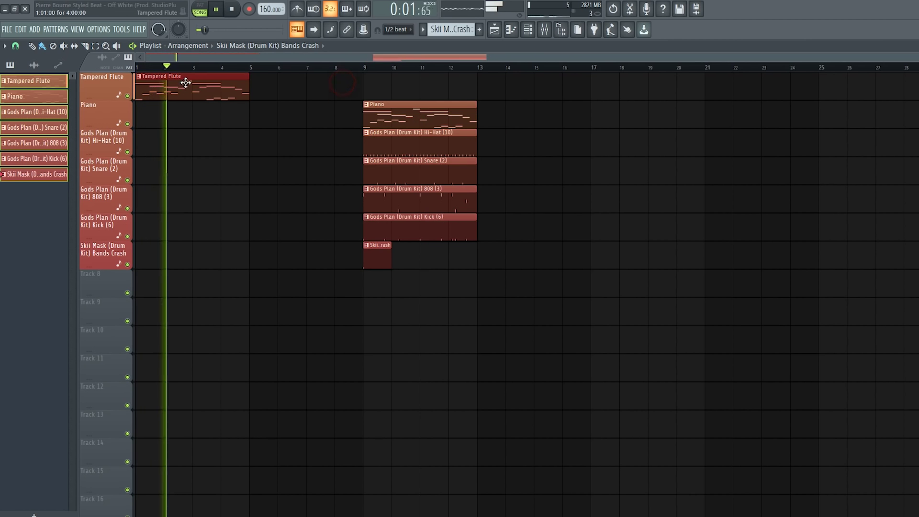
pyautogui.hotkey('ctrl', 'b')
pyautogui.hotkey('ctrl', 'b')
pyautogui.hotkey('ctrl', 'b')
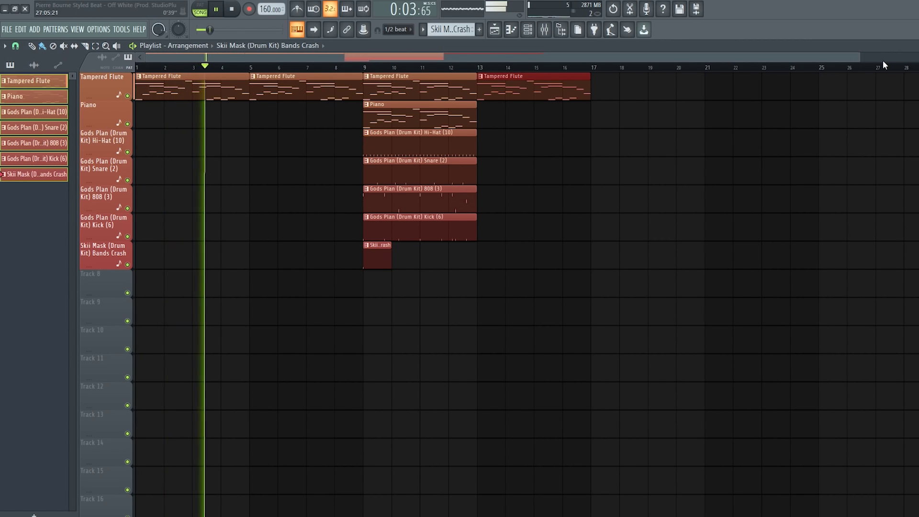
# Move the drum and crash clips to bar 17 and repeat the Piano clip from bar 9 into bars 13 to 16
pyautogui.moveTo(860, 60); pyautogui.dragTo(913, 61)
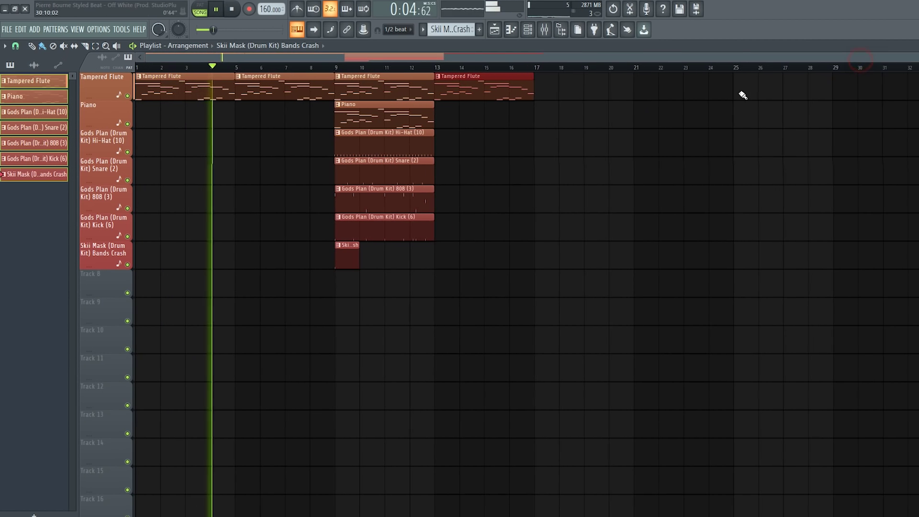
pyautogui.click(354, 256)
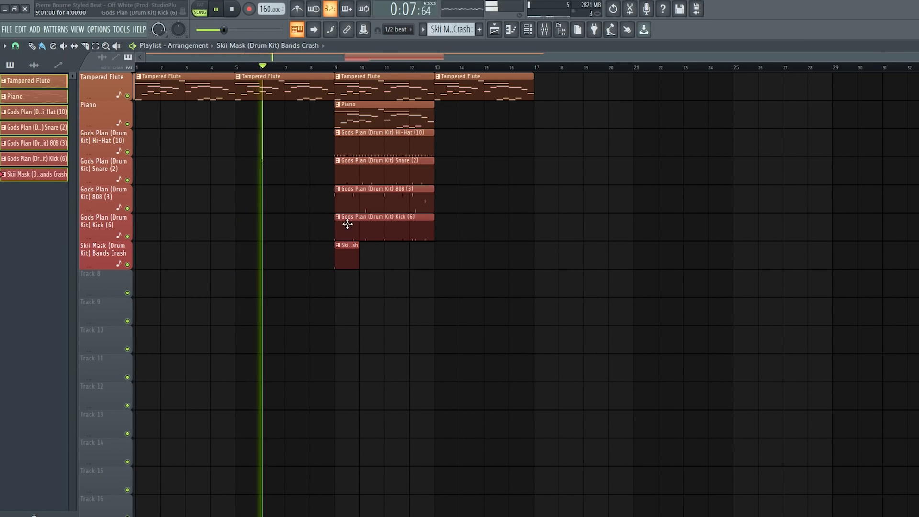
pyautogui.moveTo(348, 134); pyautogui.dragTo(551, 148)
pyautogui.moveTo(445, 118); pyautogui.dragTo(369, 119)
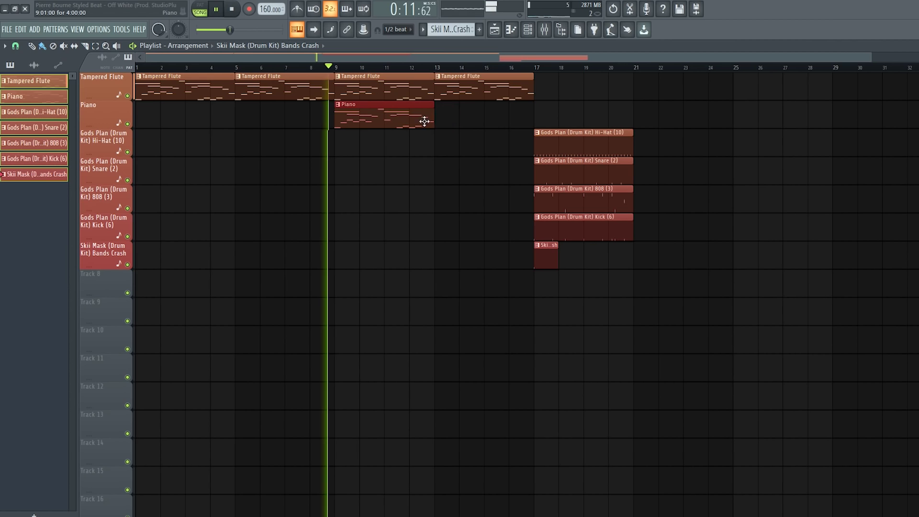
pyautogui.hotkey('ctrl', 'b')
# Extend the flute and piano clips through bar 24 and duplicate the drum and crash clips from bar 17 to bar 21
pyautogui.click(528, 29)
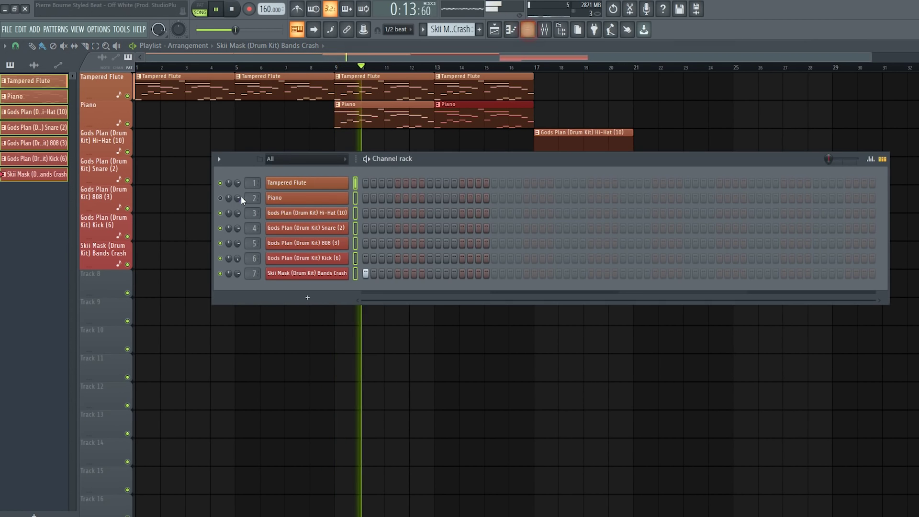
pyautogui.moveTo(544, 119); pyautogui.dragTo(501, 95)
pyautogui.hotkey('ctrl', 'b')
pyautogui.hotkey('ctrl', 'b')
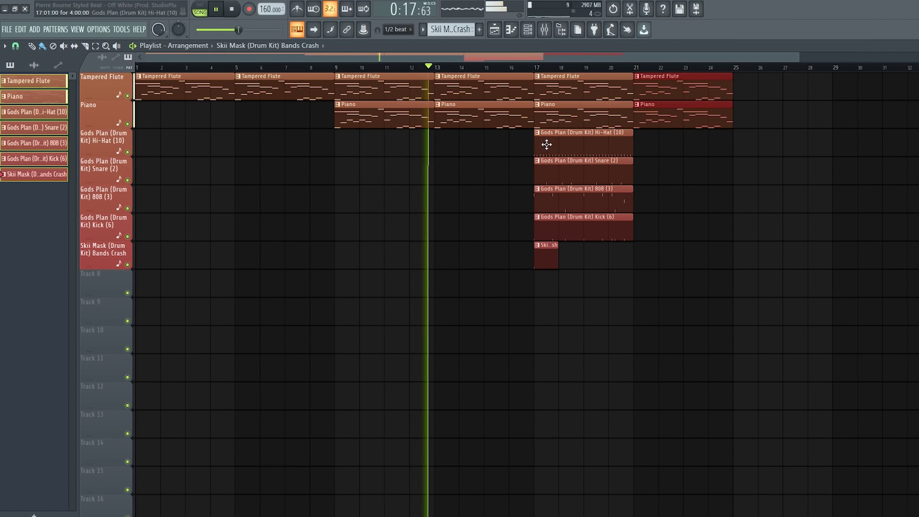
pyautogui.moveTo(544, 143); pyautogui.dragTo(630, 269)
pyautogui.hotkey('ctrl', 'b')
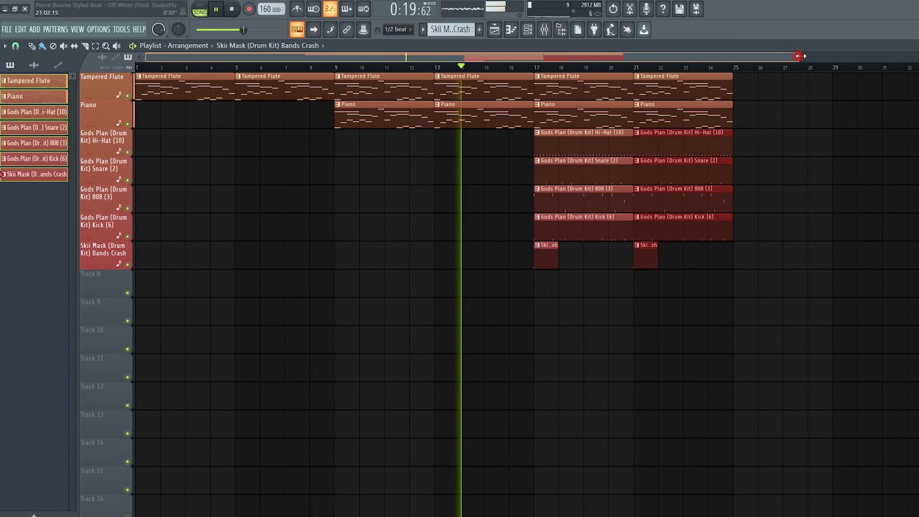
# Duplicate all clips in bars 17 to 24 into bars 25 to 32
pyautogui.scroll(-1, 796, 59)
pyautogui.moveTo(479, 91); pyautogui.dragTo(564, 328)
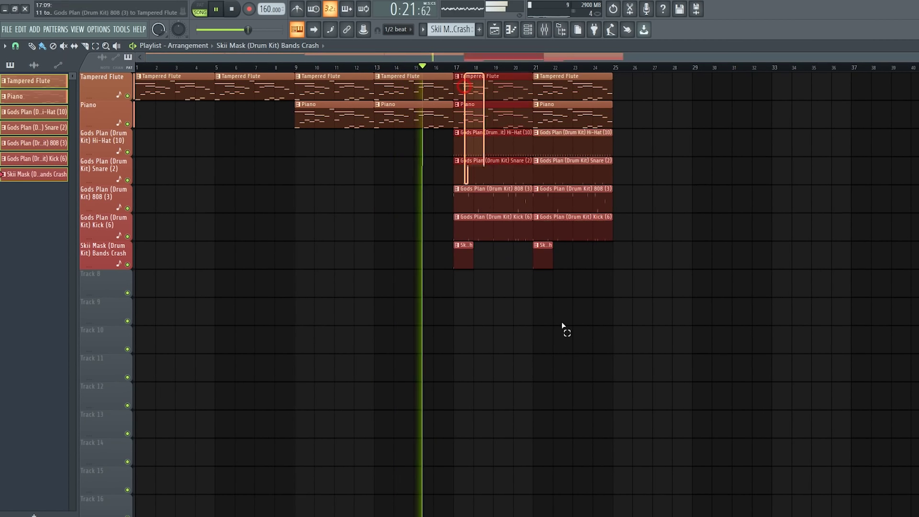
pyautogui.hotkey('ctrl', 'b')
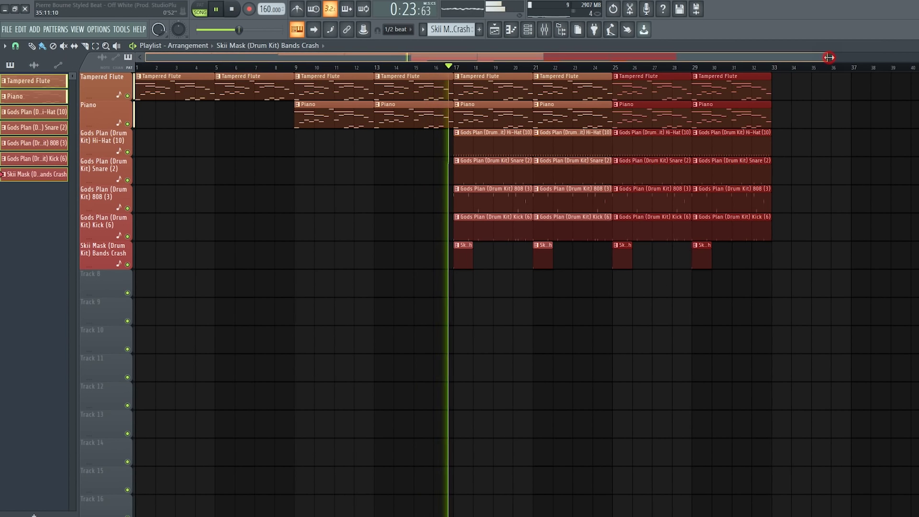
# Delete the two Kick clips in bars 17 to 24
pyautogui.scroll(-1, 826, 67)
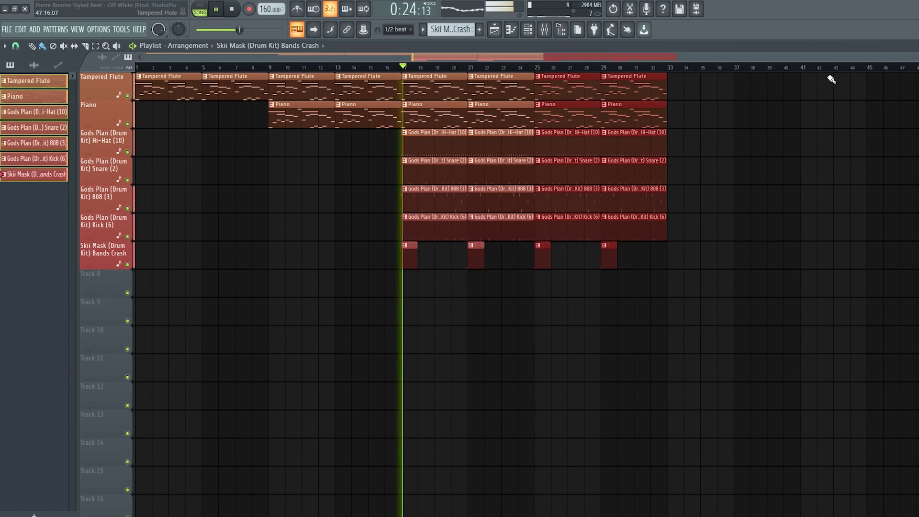
pyautogui.rightClick(439, 227)
pyautogui.rightClick(493, 230)
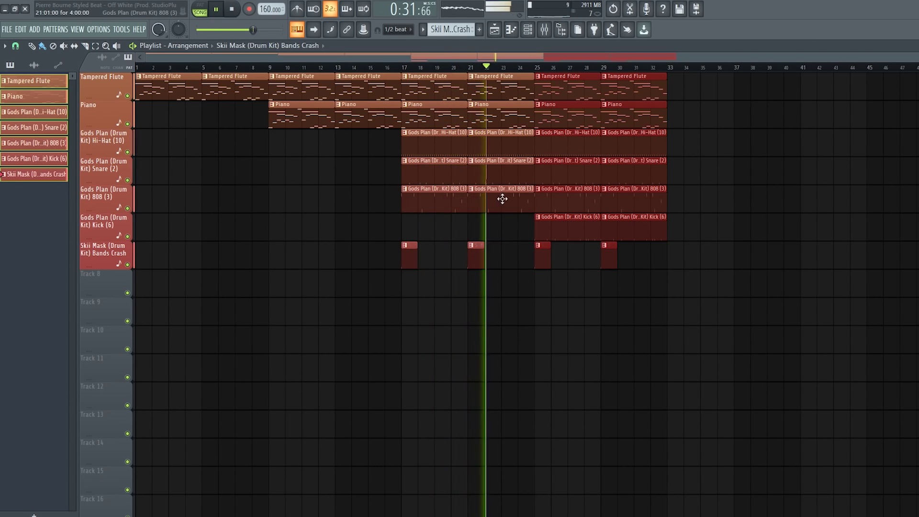
# Duplicate the whole section in bars 17 to 32 into bars 33 to 48
pyautogui.moveTo(412, 77); pyautogui.dragTo(632, 408)
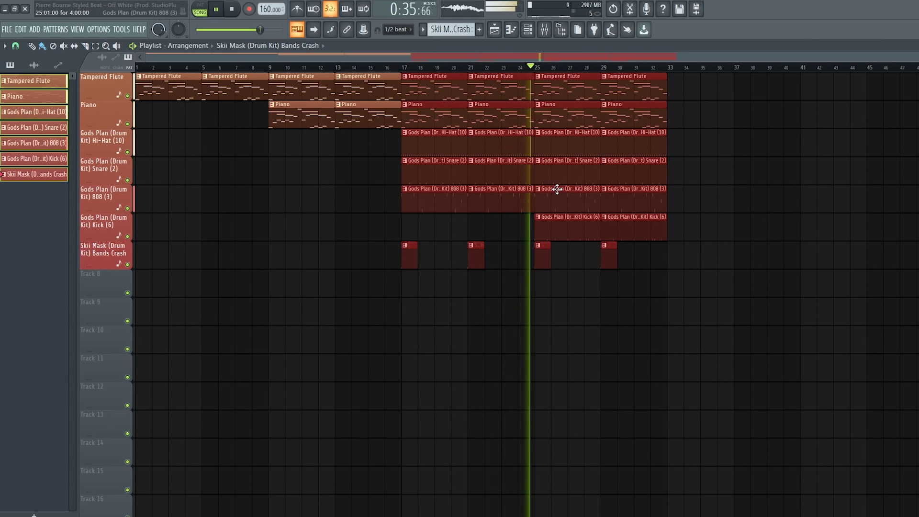
pyautogui.hotkey('ctrl', 'b')
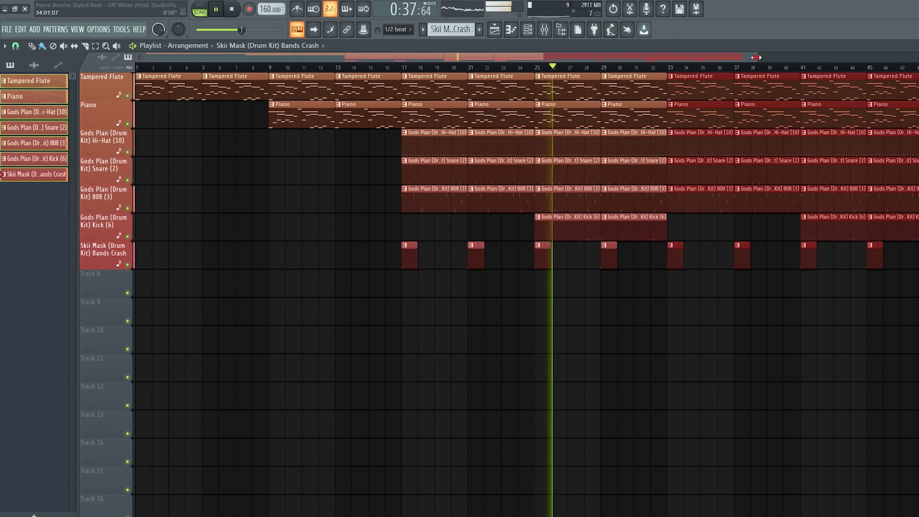
# Delete the Piano and Hi-Hat clips from bars 33 to 40 and the 808 clip at bar 33
pyautogui.moveTo(756, 57); pyautogui.dragTo(904, 57)
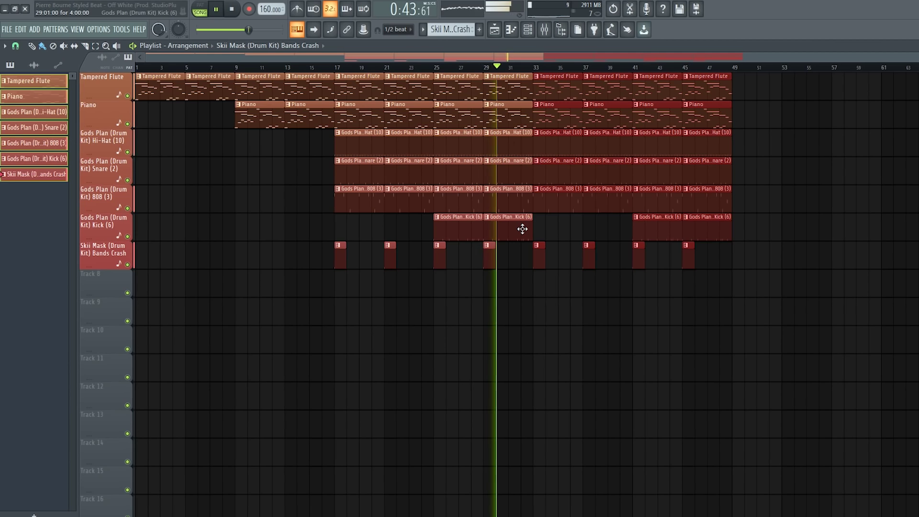
pyautogui.rightClick(546, 115)
pyautogui.rightClick(555, 141)
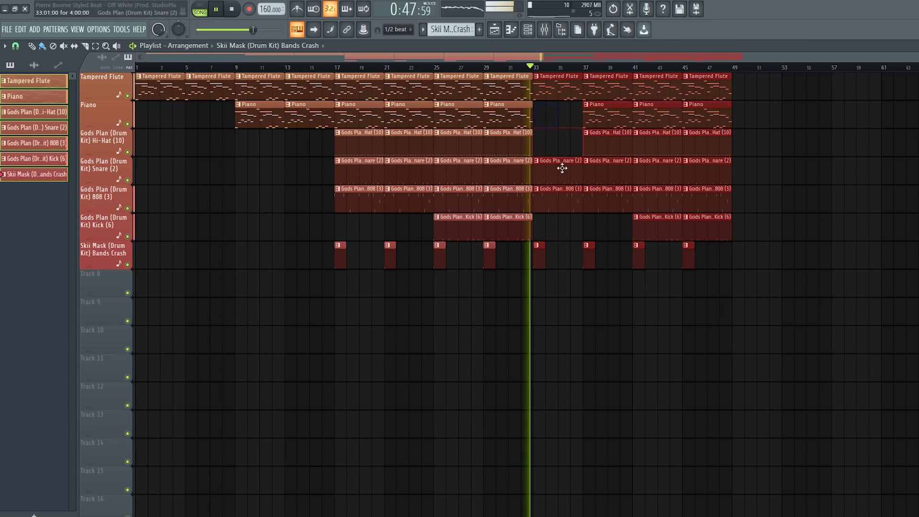
pyautogui.rightClick(561, 207)
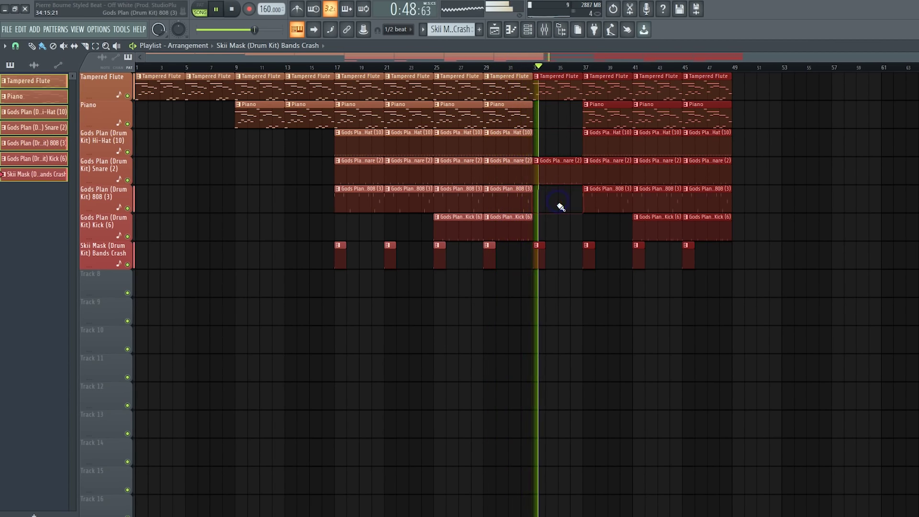
pyautogui.rightClick(601, 148)
pyautogui.rightClick(601, 116)
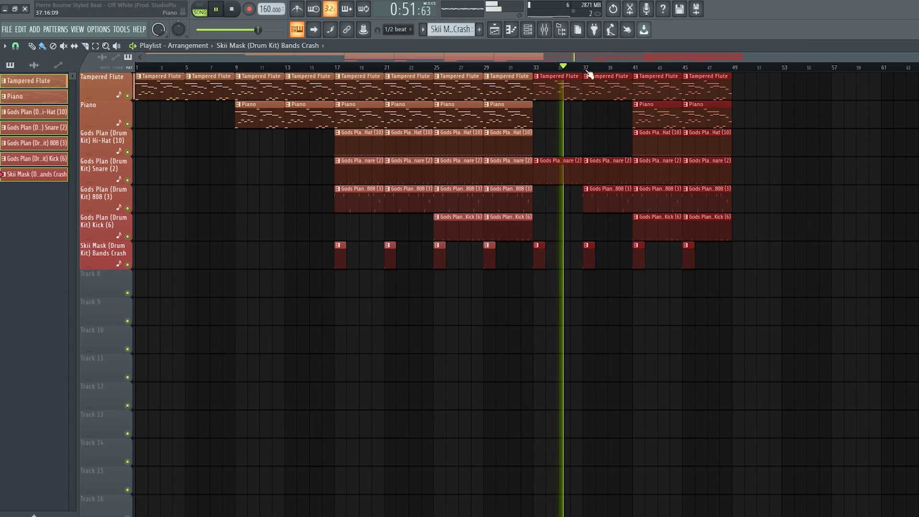
# Delete the 808 clip at bar 37, the Tampered Flute clip at bar 41 and the Kick clips in bars 41 to 48
pyautogui.moveTo(519, 60); pyautogui.dragTo(631, 55)
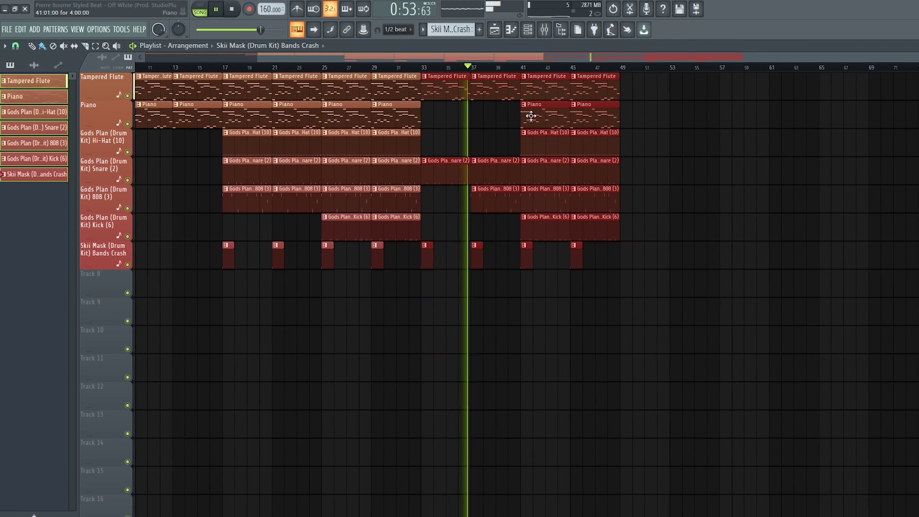
pyautogui.rightClick(506, 202)
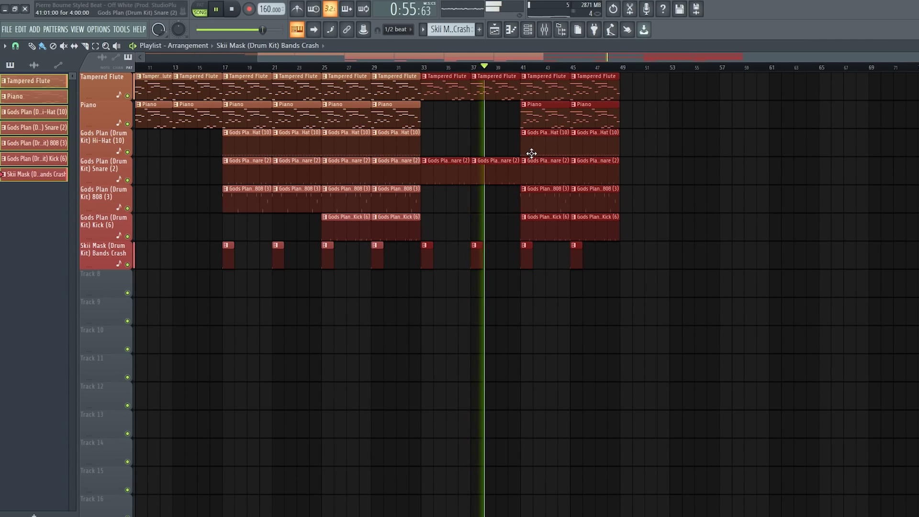
pyautogui.rightClick(542, 93)
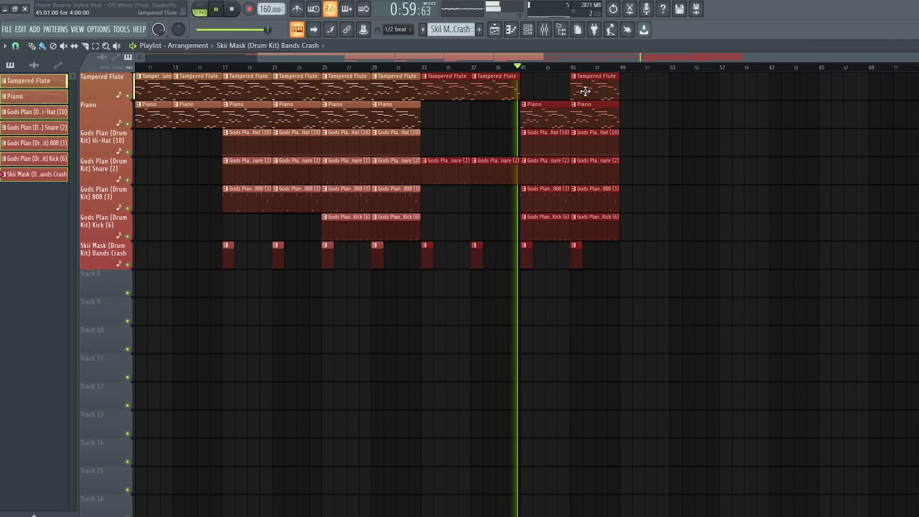
pyautogui.rightClick(556, 223)
pyautogui.rightClick(579, 232)
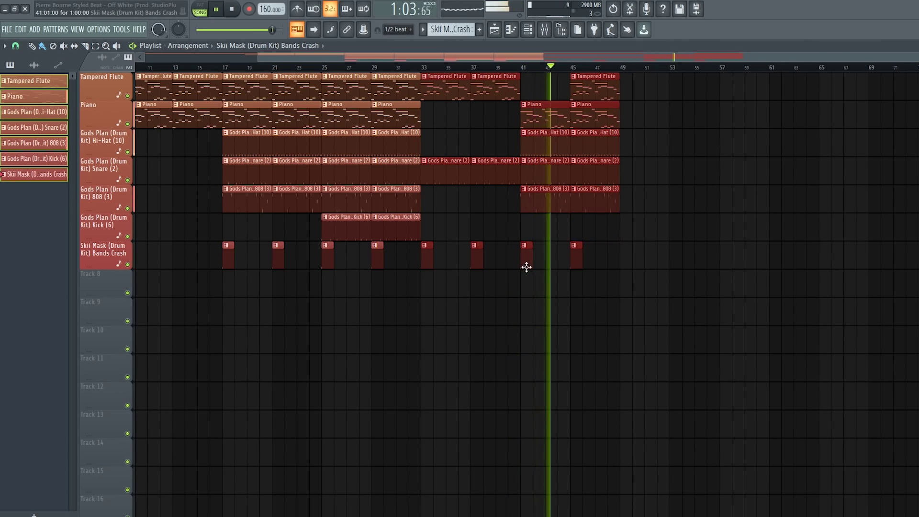
# Duplicate the clips of bars 41 to 48 into bars 49 to 56, deleting the Piano copies and the Tampered Flute clip at bar 45
pyautogui.moveTo(525, 295); pyautogui.dragTo(687, 75)
pyautogui.hotkey('ctrl', 'b')
pyautogui.rightClick(612, 89)
pyautogui.rightClick(644, 111)
pyautogui.rightClick(696, 112)
# Fill bars 49 to 56 with two Tampered Flute clips and copies of the two Kick clips from bars 25 to 32
pyautogui.moveTo(699, 91)
pyautogui.mouseDown()
pyautogui.moveTo(660, 90)
pyautogui.moveTo(711, 96)
pyautogui.moveTo(640, 89)
pyautogui.mouseUp()
pyautogui.keyDown('ctrl'); pyautogui.click(695, 108); pyautogui.keyUp('ctrl')
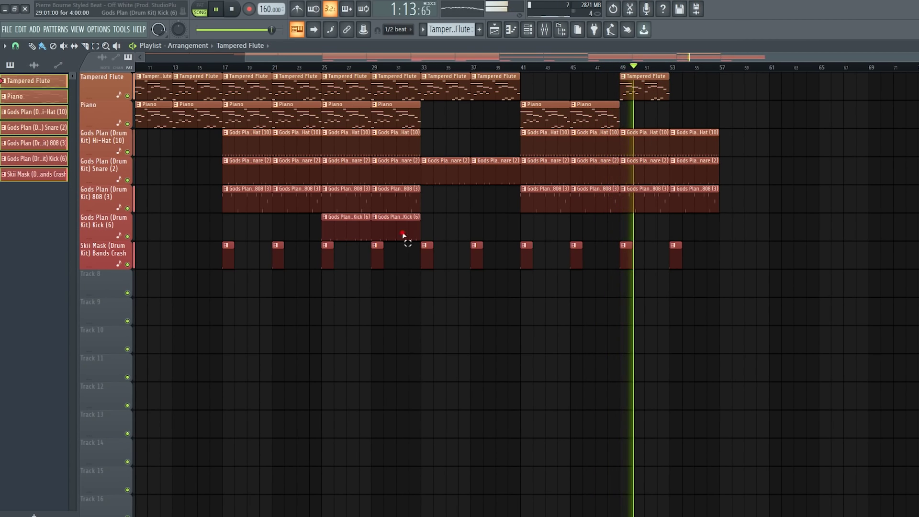
pyautogui.moveTo(342, 226); pyautogui.dragTo(638, 219)
pyautogui.keyDown('ctrl'); pyautogui.click(657, 90); pyautogui.keyUp('ctrl')
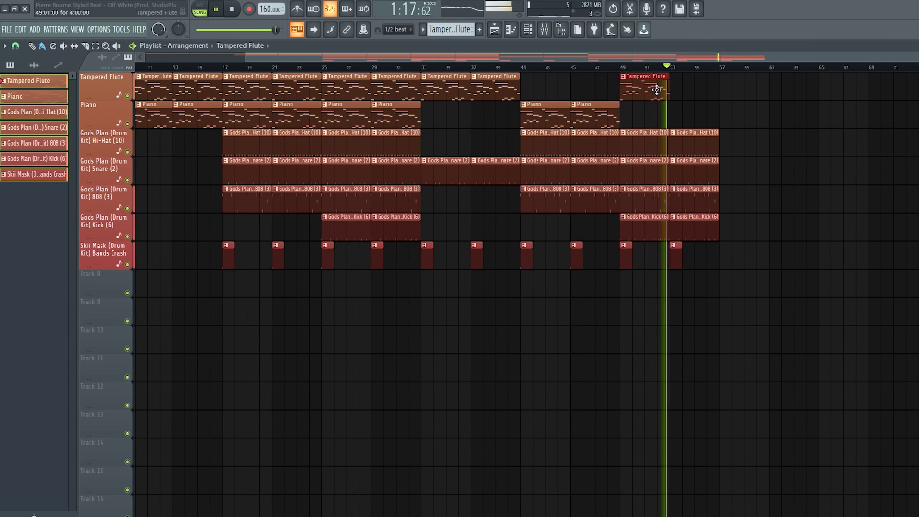
pyautogui.hotkey('ctrl', 'b')
# Copy two Tampered Flute clips and two Piano clips into bars 57 to 64
pyautogui.moveTo(800, 57); pyautogui.dragTo(684, 59)
pyautogui.moveTo(870, 57); pyautogui.dragTo(911, 57)
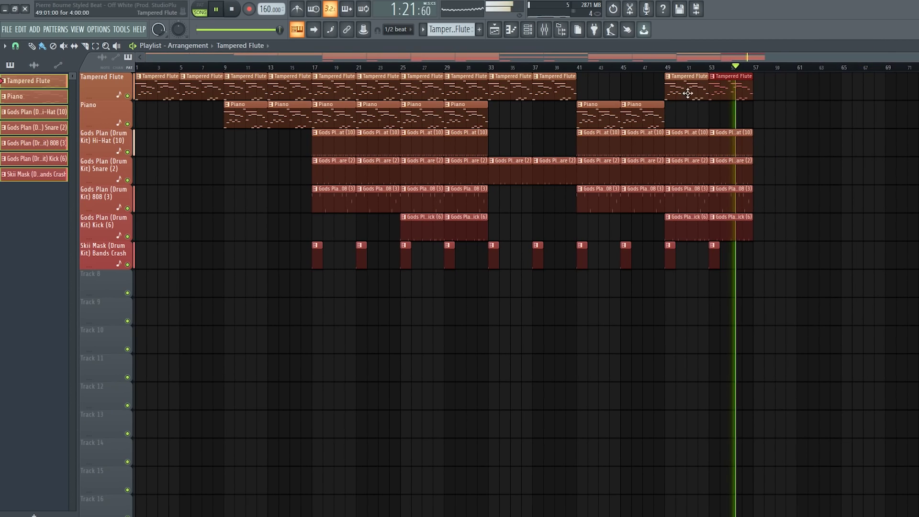
pyautogui.moveTo(482, 109); pyautogui.dragTo(777, 86)
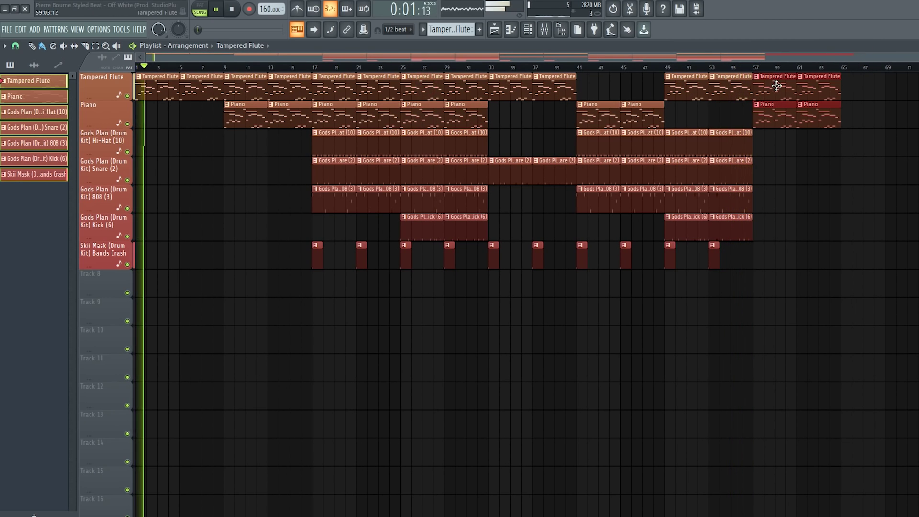
# Place a Hi-Hat clip at bar 61 and delete the Piano clip at bar 57
pyautogui.click(710, 67)
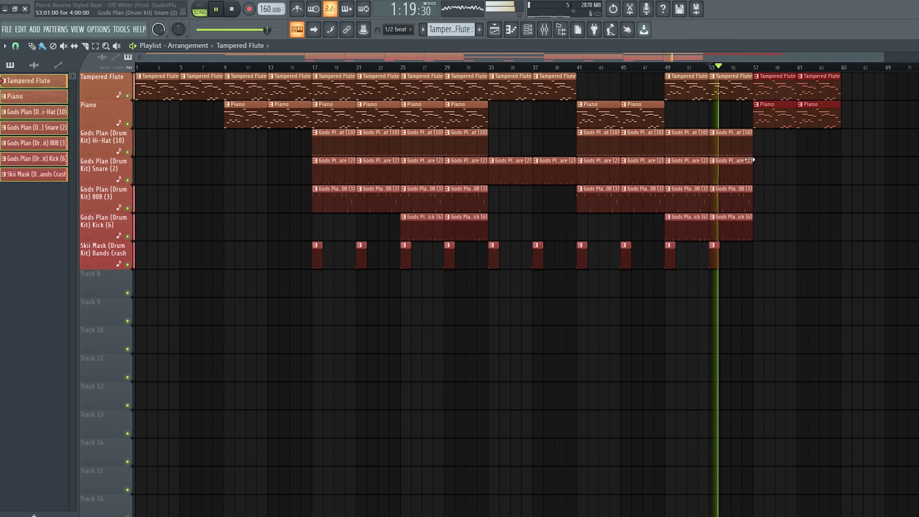
pyautogui.click(718, 146)
pyautogui.click(803, 142)
pyautogui.moveTo(749, 61); pyautogui.dragTo(838, 60)
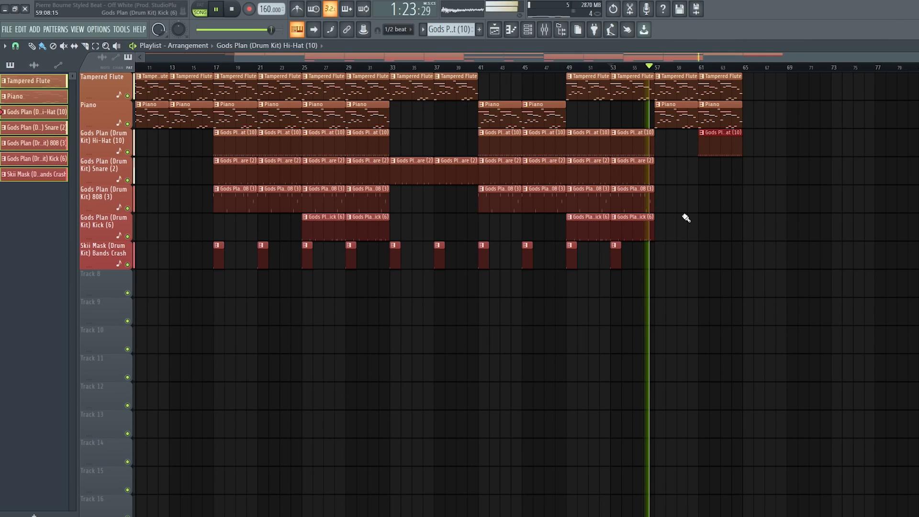
pyautogui.rightClick(676, 117)
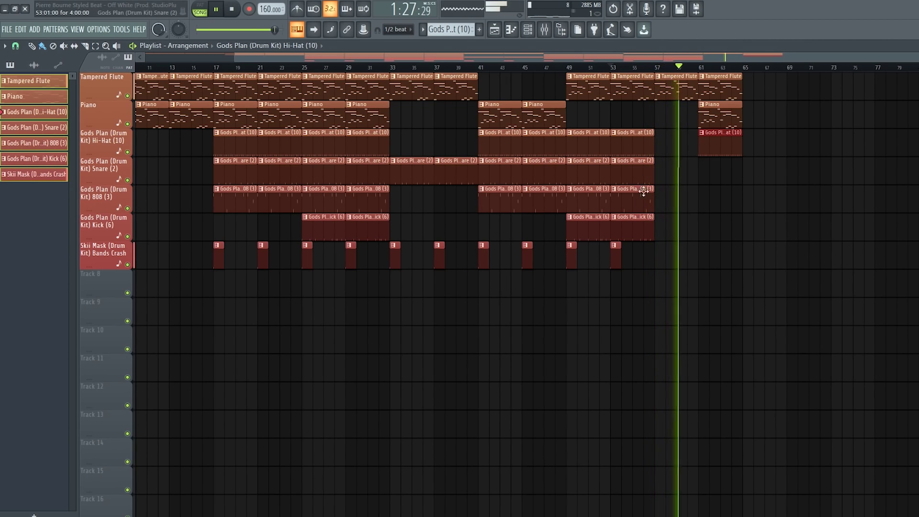
# Place Bands Crash clips at bars 57 and 61, and copy the Snare clip to bar 61
pyautogui.click(616, 258)
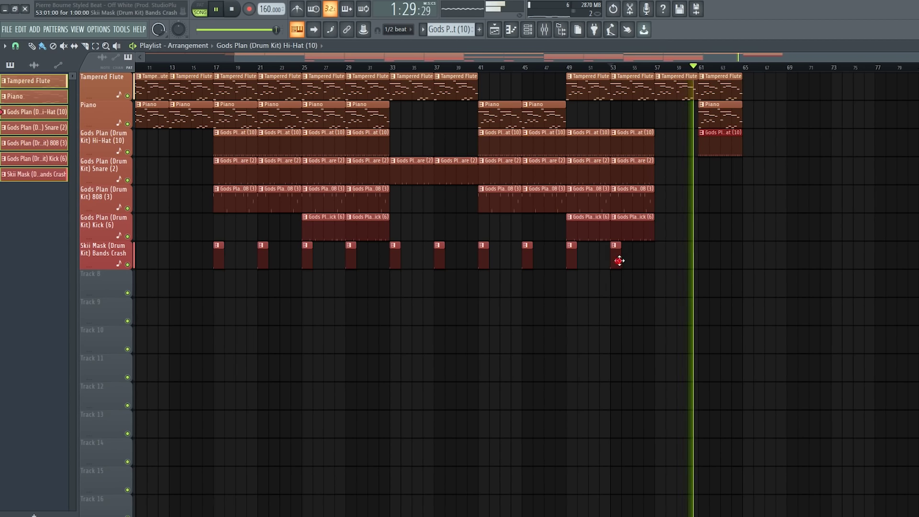
pyautogui.click(661, 259)
pyautogui.click(703, 258)
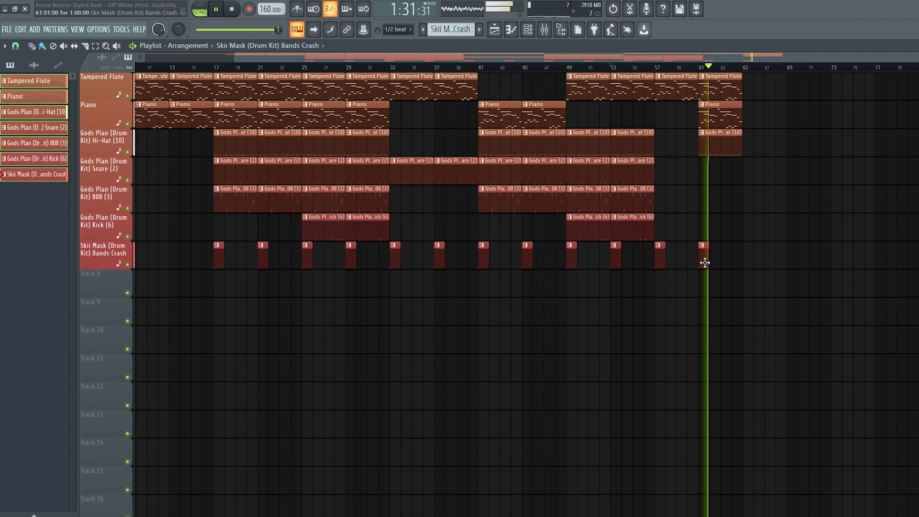
pyautogui.moveTo(668, 177); pyautogui.dragTo(715, 179)
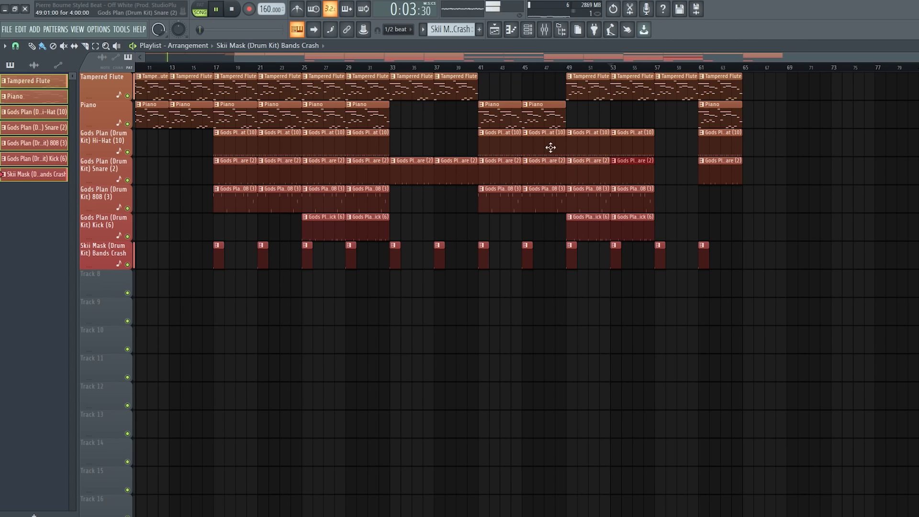
# Add a time marker named Intro at bar 1 of the playlist
pyautogui.moveTo(318, 55); pyautogui.dragTo(218, 56)
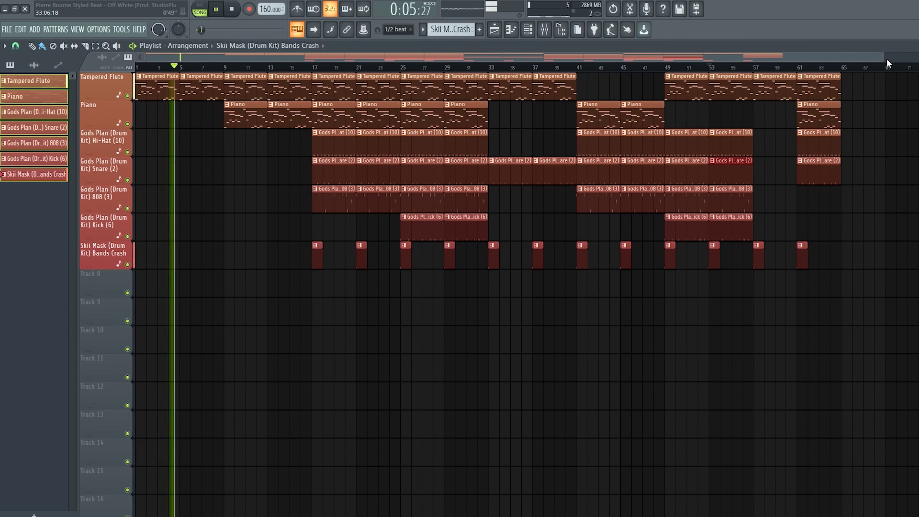
pyautogui.moveTo(886, 59); pyautogui.dragTo(881, 61)
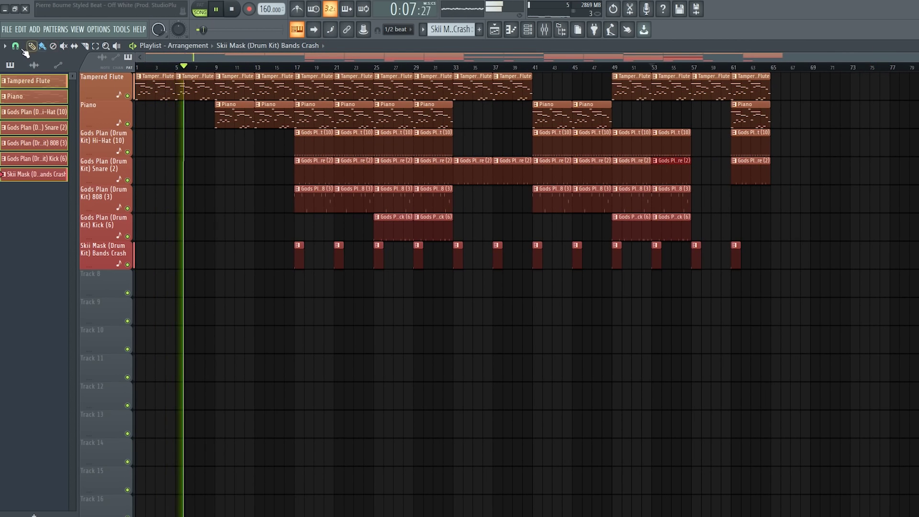
pyautogui.click(6, 46)
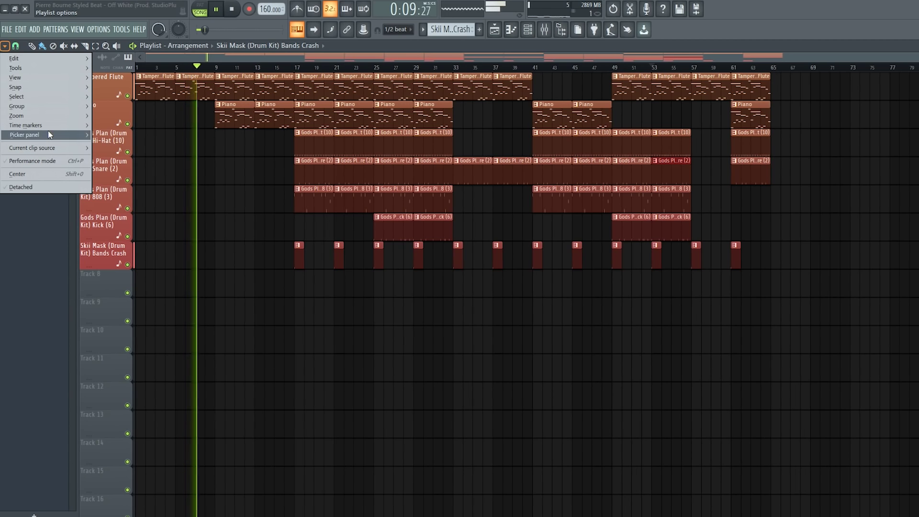
pyautogui.moveTo(65, 128)
pyautogui.click(113, 125)
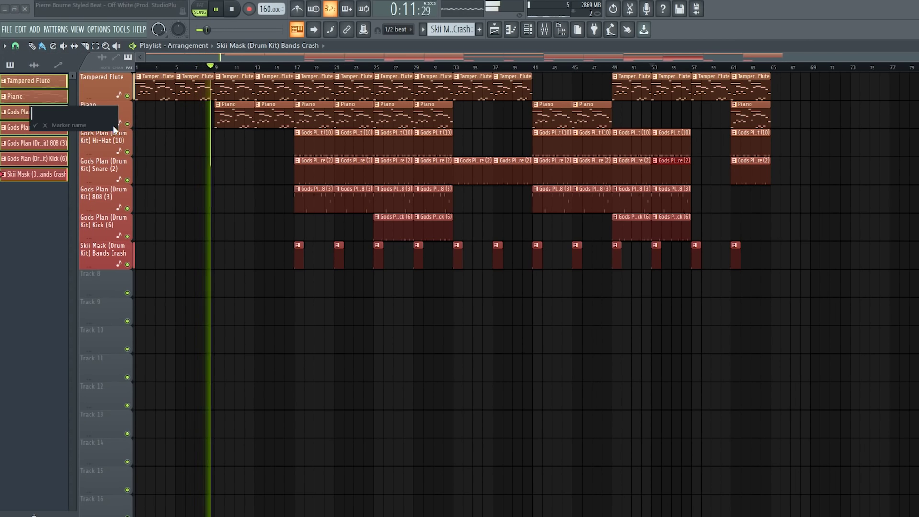
pyautogui.write('Intro')
pyautogui.press('Return')
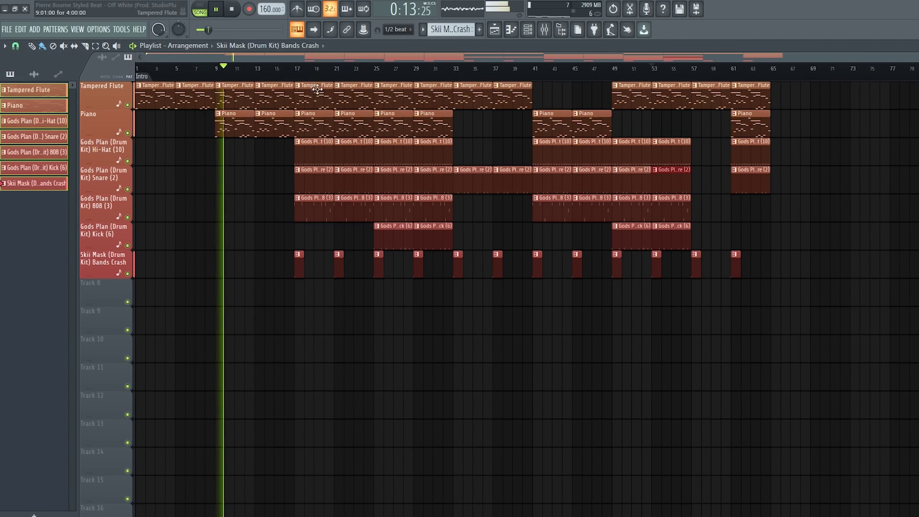
# Add time markers named Hook at bar 17 and Verse at bar 33
pyautogui.rightClick(299, 78)
pyautogui.click(302, 85)
pyautogui.write('Hook')
pyautogui.press('Return')
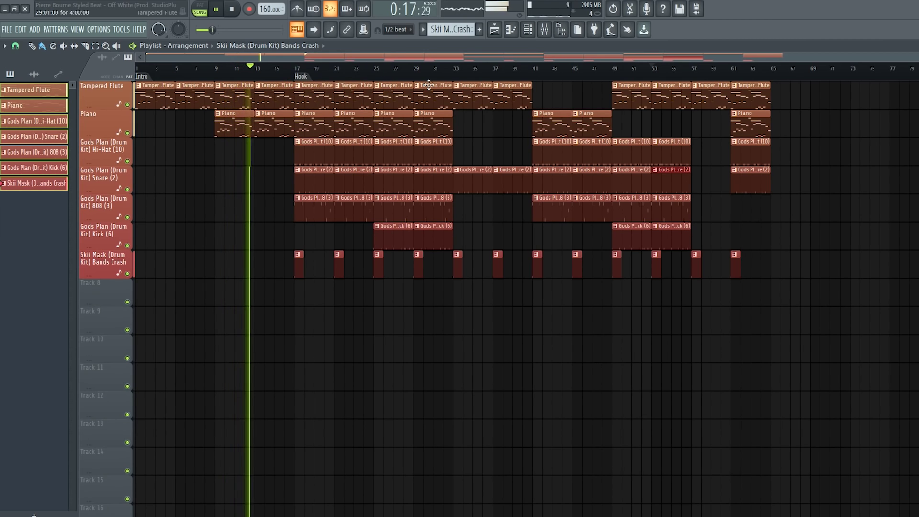
pyautogui.rightClick(457, 78)
pyautogui.click(460, 85)
pyautogui.write('Verse')
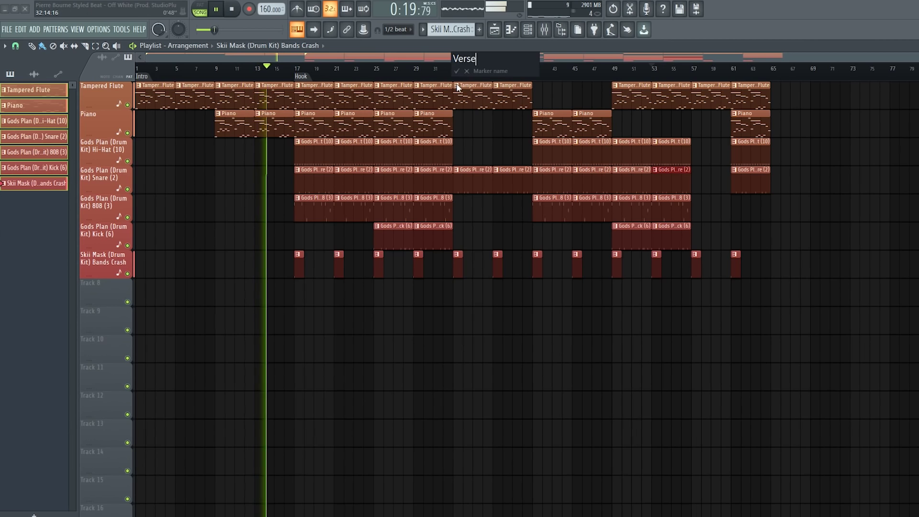
pyautogui.press('Return')
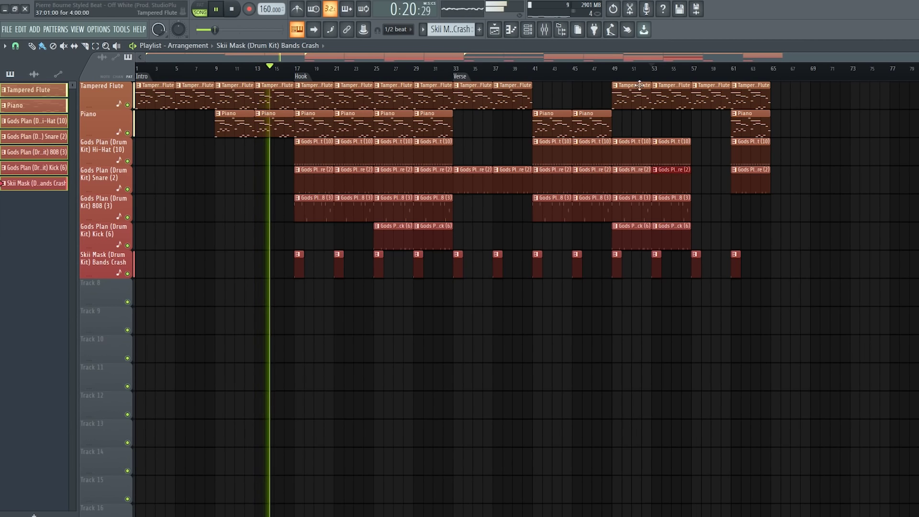
# Add a Hook marker at bar 65 and duplicate the clips of bars 17 to 64 into bars 65 to 112
pyautogui.rightClick(775, 85)
pyautogui.click(776, 85)
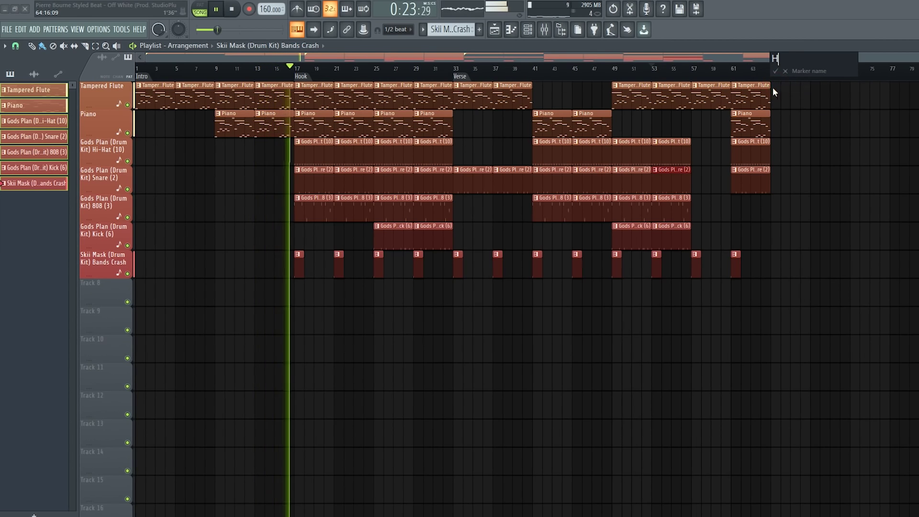
pyautogui.write('Hook')
pyautogui.press('Return')
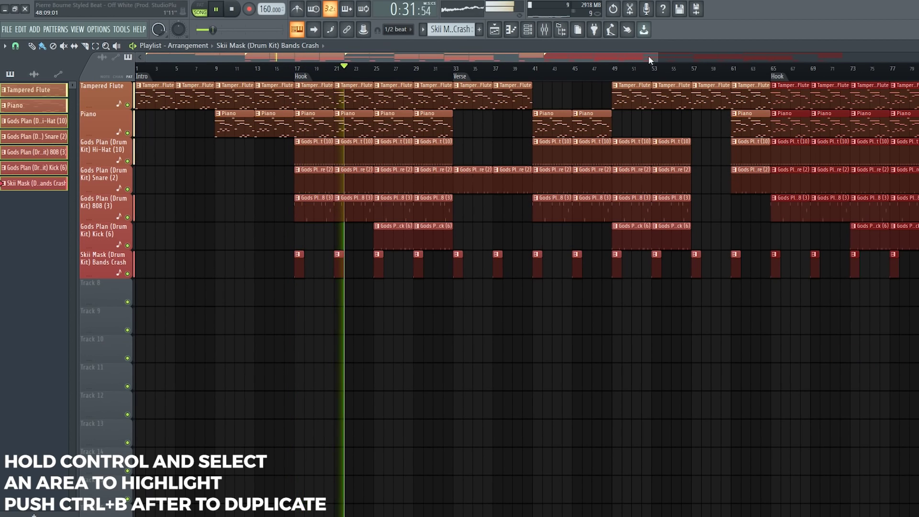
# Add a Verse marker at bar 81 and a Hook marker at bar 113
pyautogui.moveTo(655, 58); pyautogui.dragTo(909, 58)
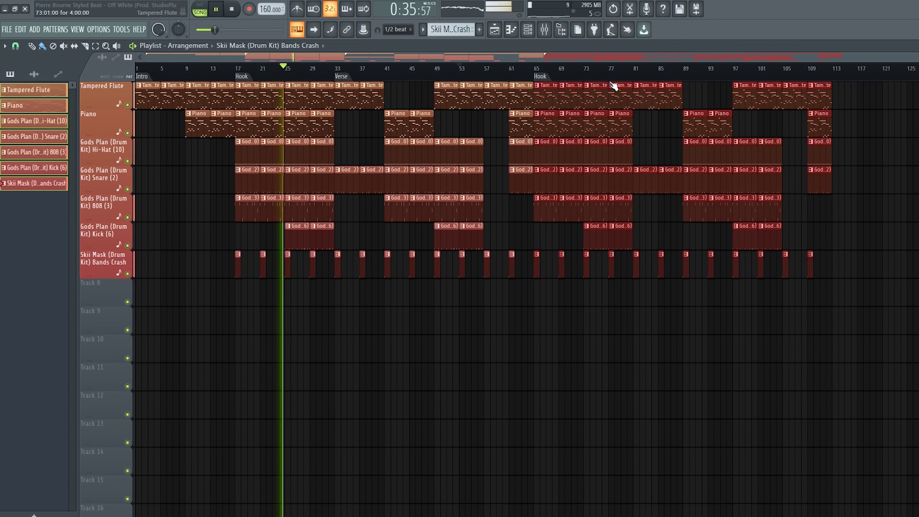
pyautogui.rightClick(636, 79)
pyautogui.click(636, 86)
pyautogui.write('B')
pyautogui.press('BackSpace')
pyautogui.write('Verse')
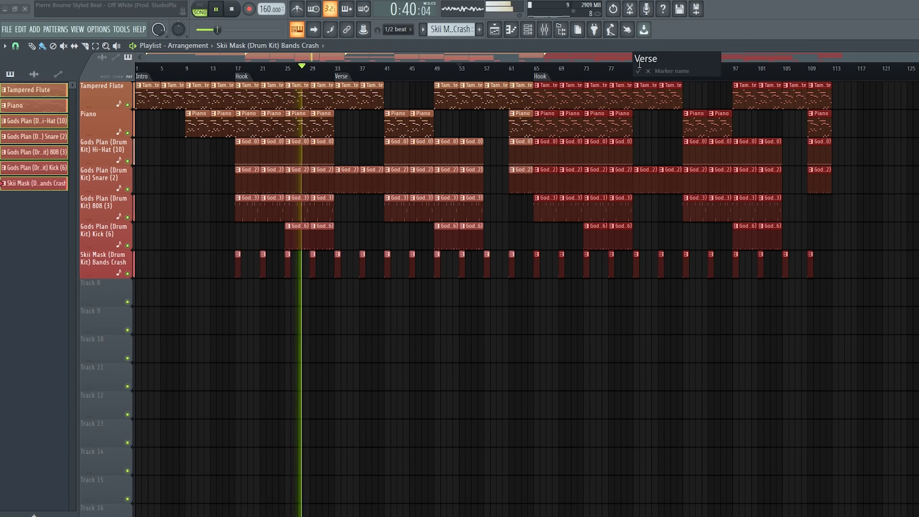
pyautogui.press('Return')
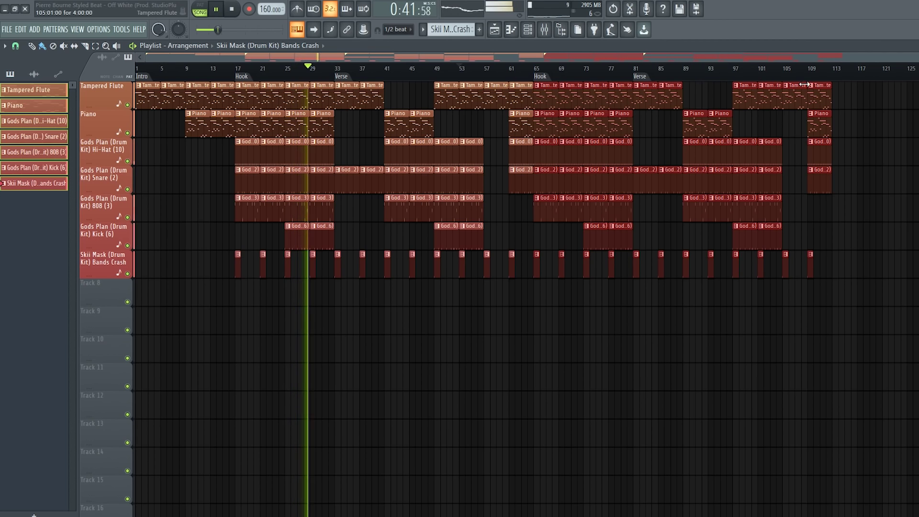
pyautogui.rightClick(835, 84)
pyautogui.click(837, 86)
pyautogui.write('Hook')
pyautogui.press('Return')
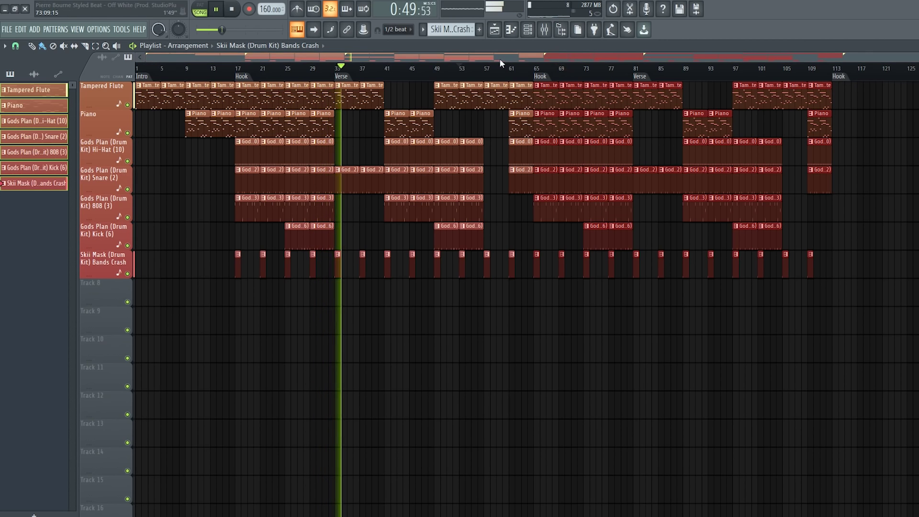
# Copy all clips of the hook in bars 65 to 80 into bars 113 to 128
pyautogui.click(386, 74)
pyautogui.click(584, 77)
pyautogui.click(634, 74)
pyautogui.click(736, 73)
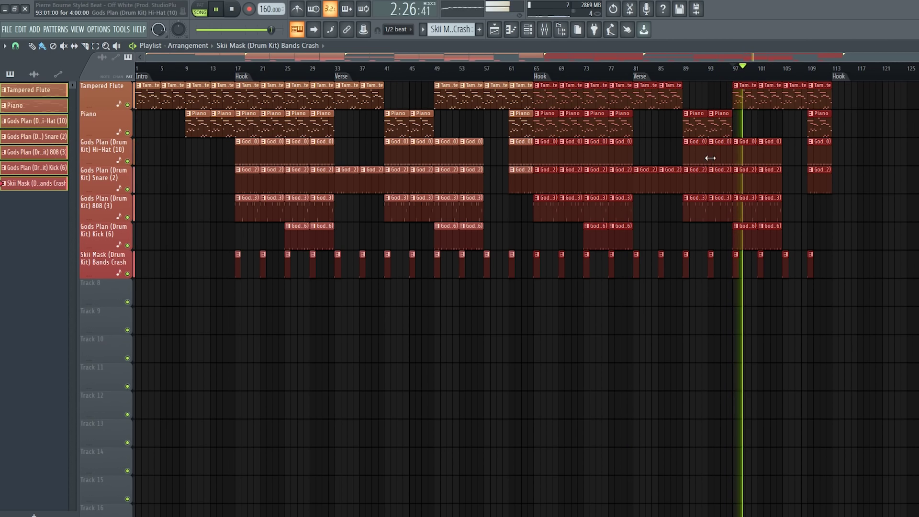
pyautogui.moveTo(537, 94); pyautogui.dragTo(639, 335)
pyautogui.moveTo(548, 102); pyautogui.dragTo(846, 91)
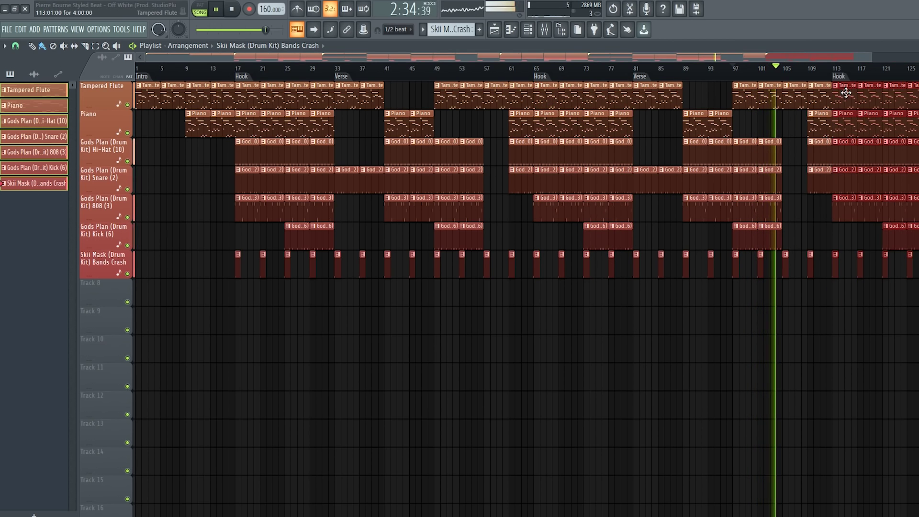
pyautogui.moveTo(759, 56); pyautogui.dragTo(904, 59)
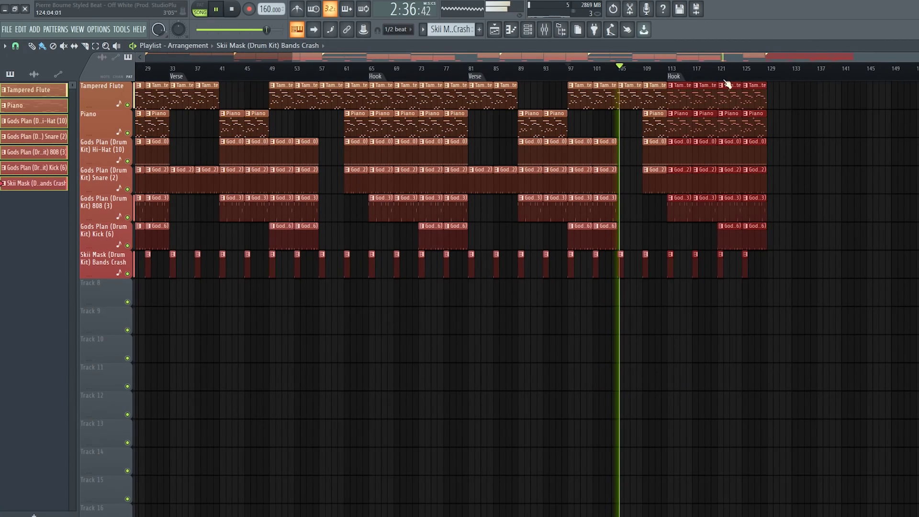
# Delete the Hi-Hat clips at bars 109 and 61, and play the song from bar 109
pyautogui.moveTo(715, 61); pyautogui.dragTo(740, 61)
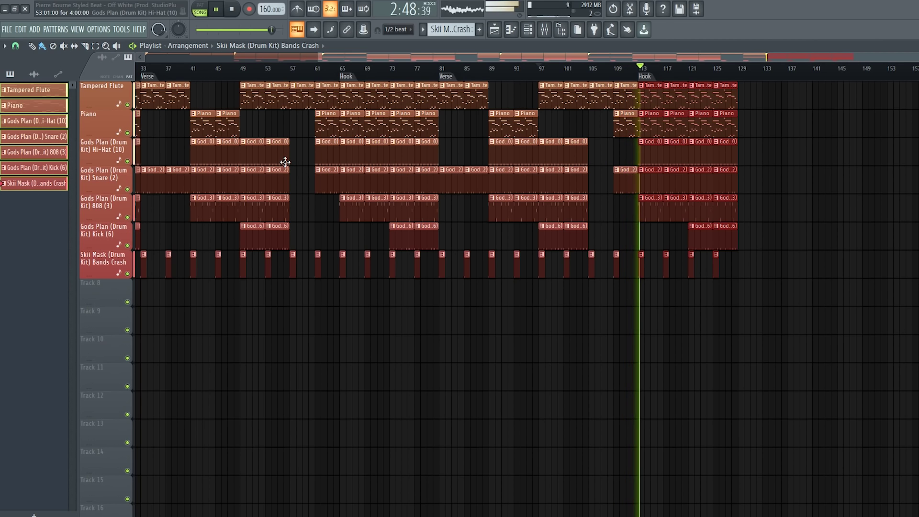
pyautogui.click(287, 72)
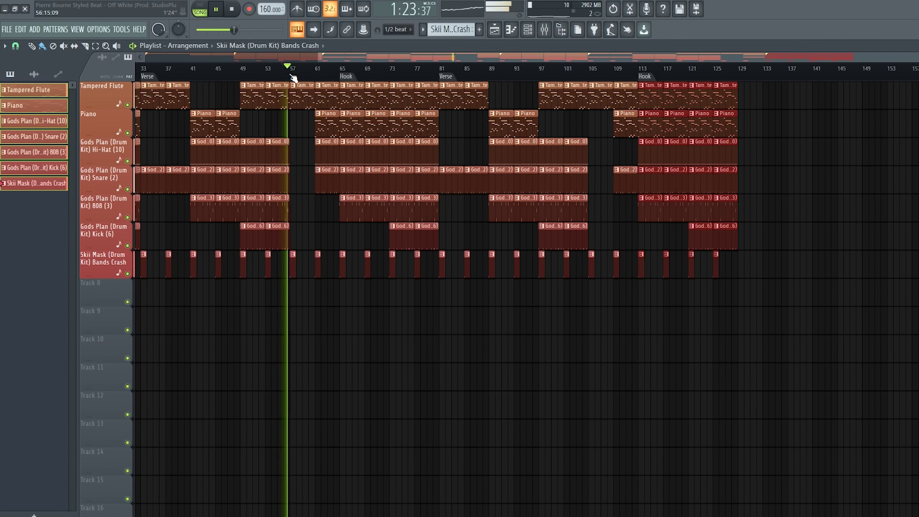
pyautogui.rightClick(329, 158)
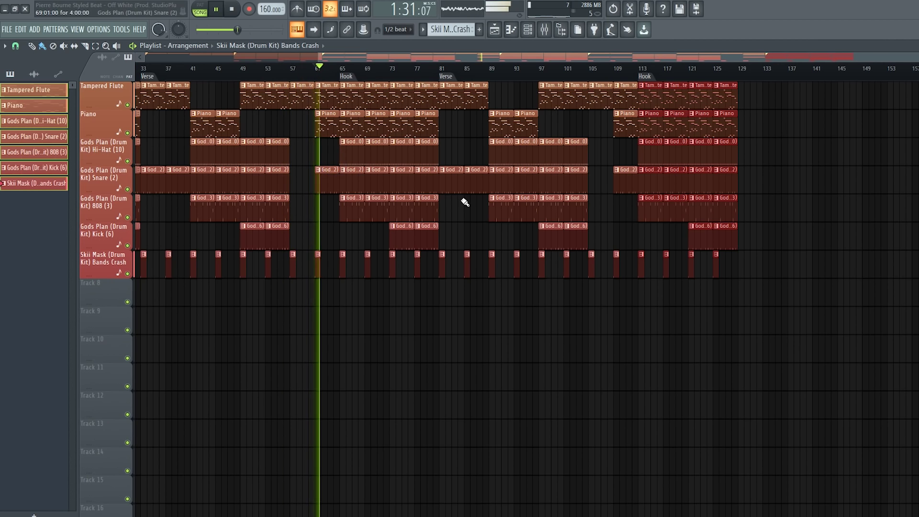
pyautogui.click(619, 70)
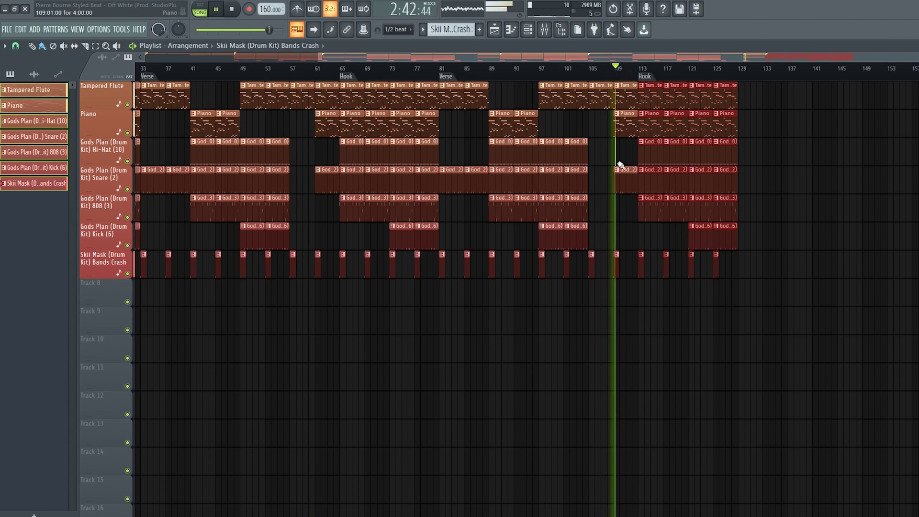
# Delete the Snare clips at bars 109 and 61
pyautogui.rightClick(624, 190)
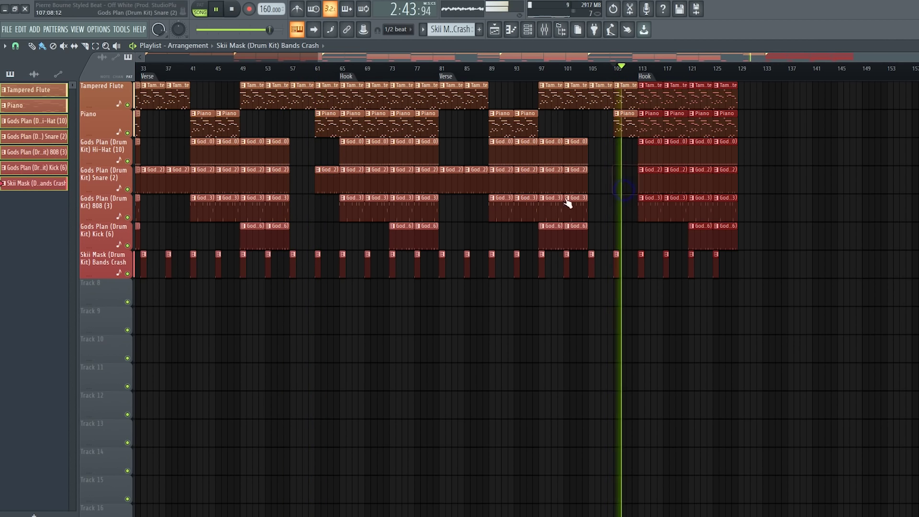
pyautogui.rightClick(326, 188)
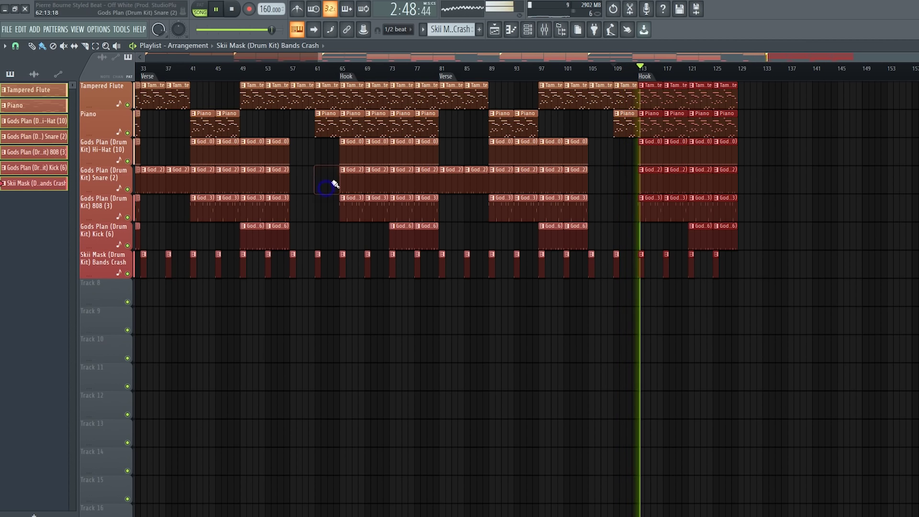
# Add the Bands Crash sample to the playlist as an audio clip and reverse it
pyautogui.click(526, 30)
pyautogui.click(336, 276)
pyautogui.moveTo(284, 339); pyautogui.dragTo(418, 373)
pyautogui.click(218, 274)
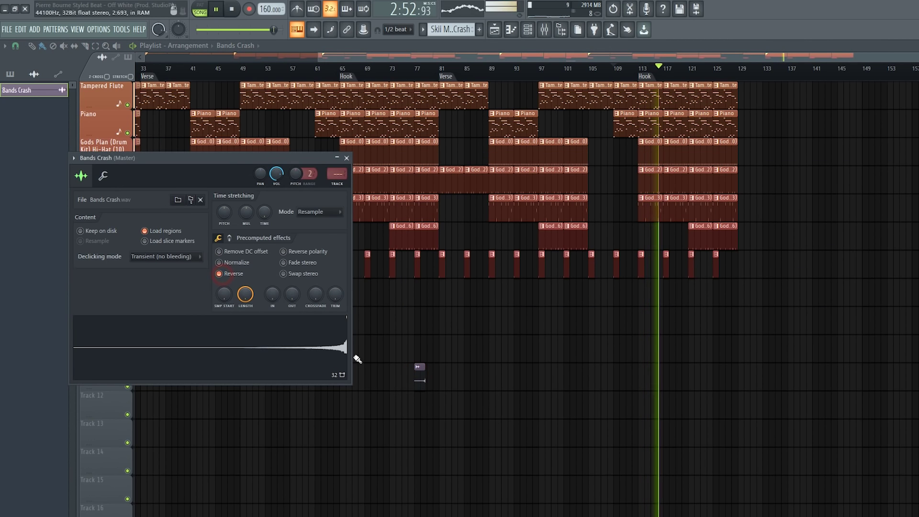
# With snapping set to Events, move the reversed crash clip to Track 8 so it ends at bar 125, and lower its volume
pyautogui.click(16, 46)
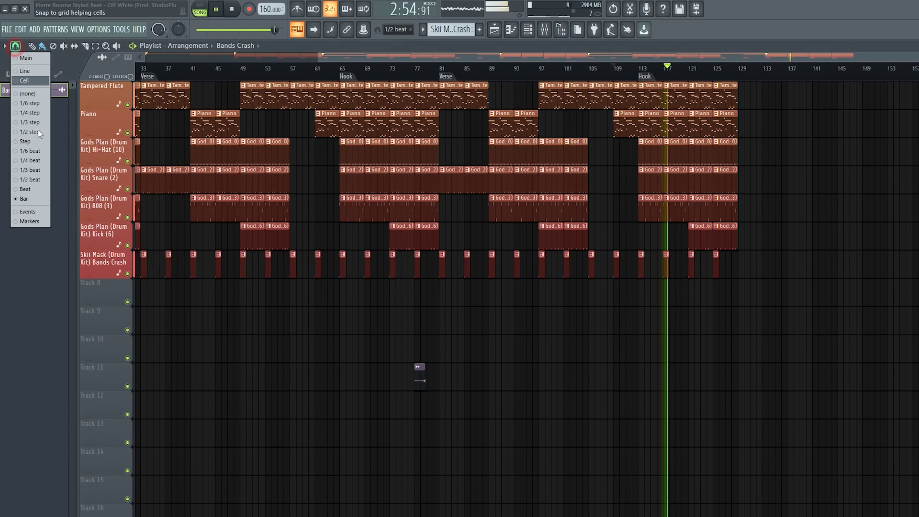
pyautogui.click(40, 212)
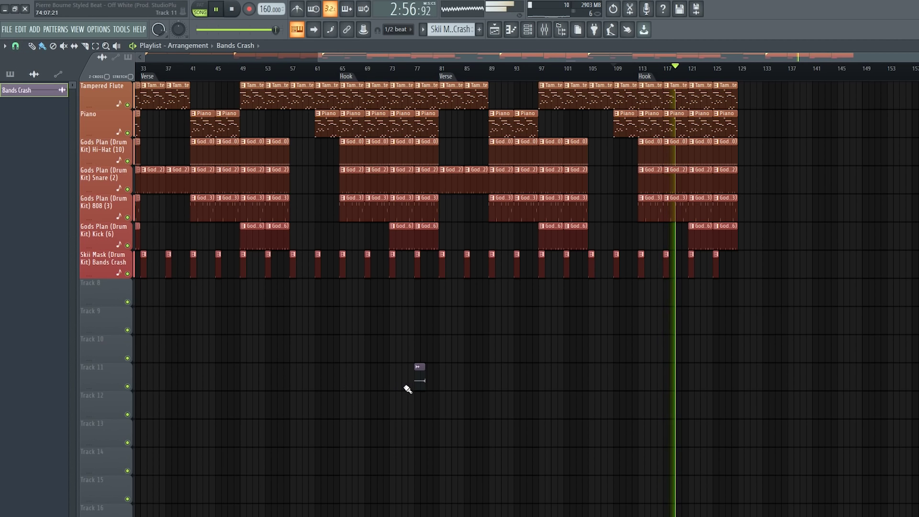
pyautogui.moveTo(419, 367); pyautogui.dragTo(708, 292)
pyautogui.doubleClick(708, 292)
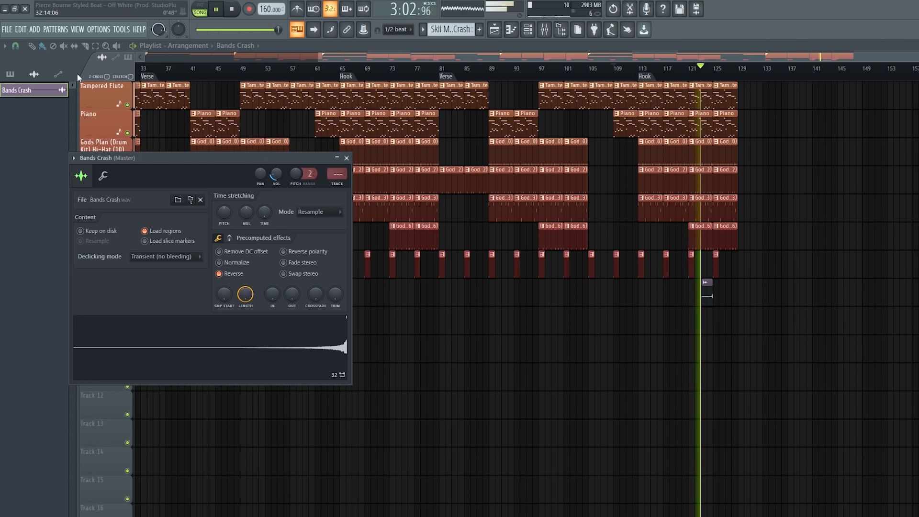
# Repeat the reversed crash every eight bars on Track 8, ending at bars 17 through 121, and delete the extra copy before bar 9
pyautogui.moveTo(705, 302); pyautogui.dragTo(682, 304)
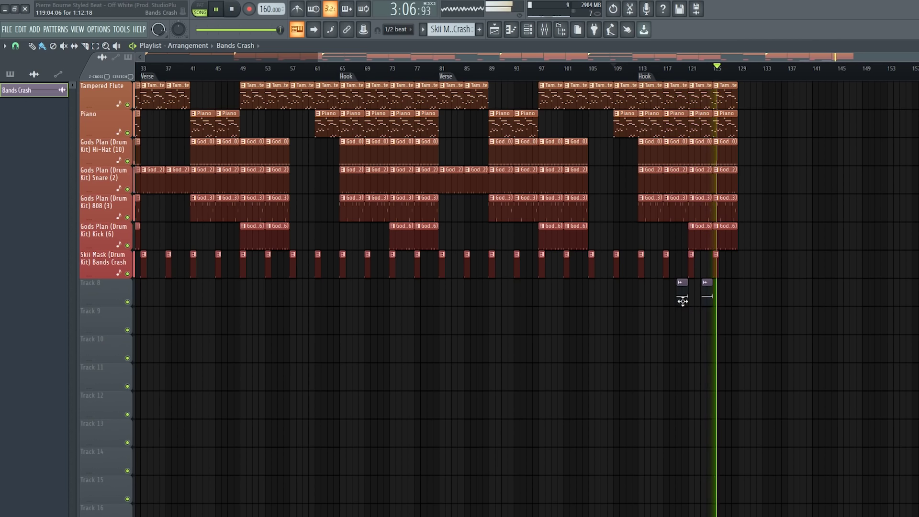
pyautogui.moveTo(706, 295); pyautogui.dragTo(236, 284)
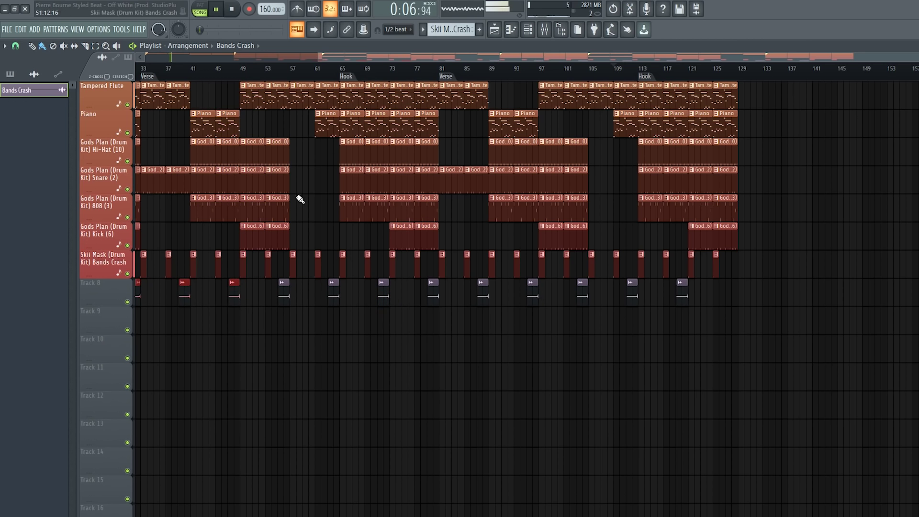
pyautogui.moveTo(466, 60); pyautogui.dragTo(196, 60)
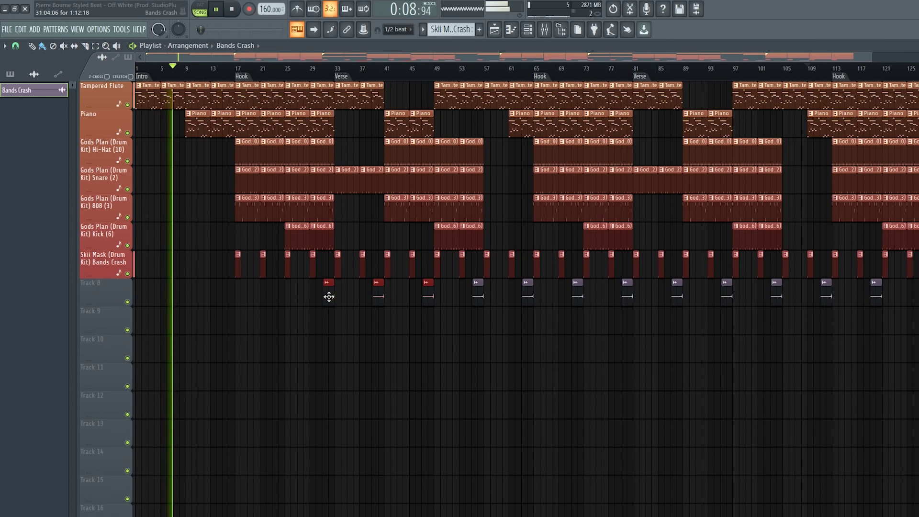
pyautogui.keyDown('shift'); pyautogui.moveTo(429, 295); pyautogui.dragTo(282, 301); pyautogui.keyUp('shift')
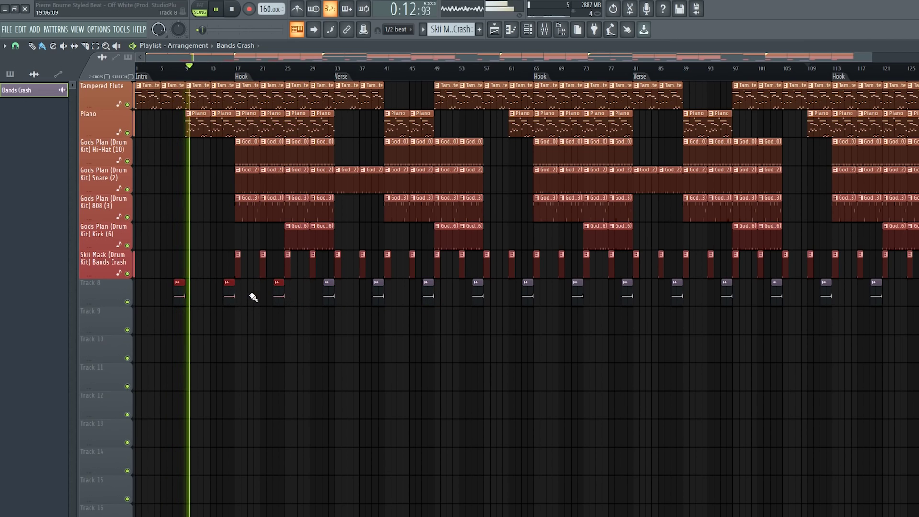
pyautogui.rightClick(180, 292)
# Play from bar 15 and set the reversed crash's channel volume to 38%
pyautogui.click(224, 75)
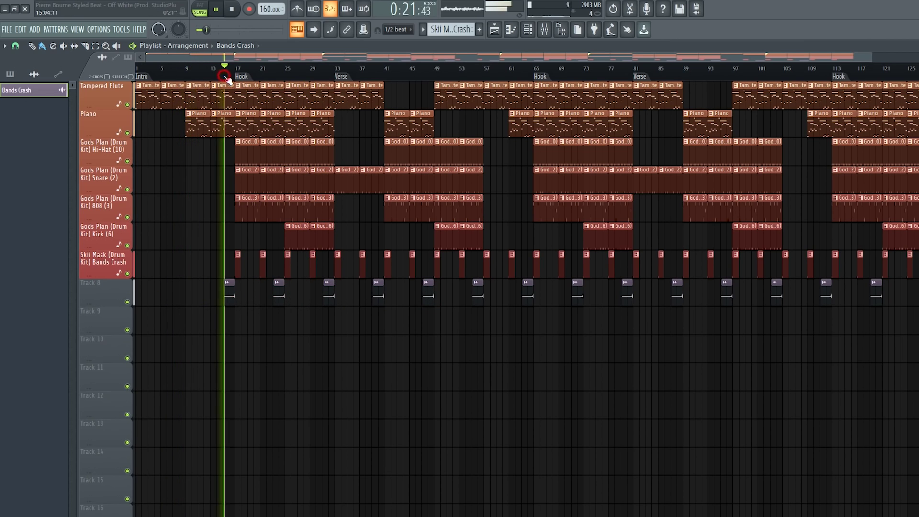
pyautogui.doubleClick(227, 292)
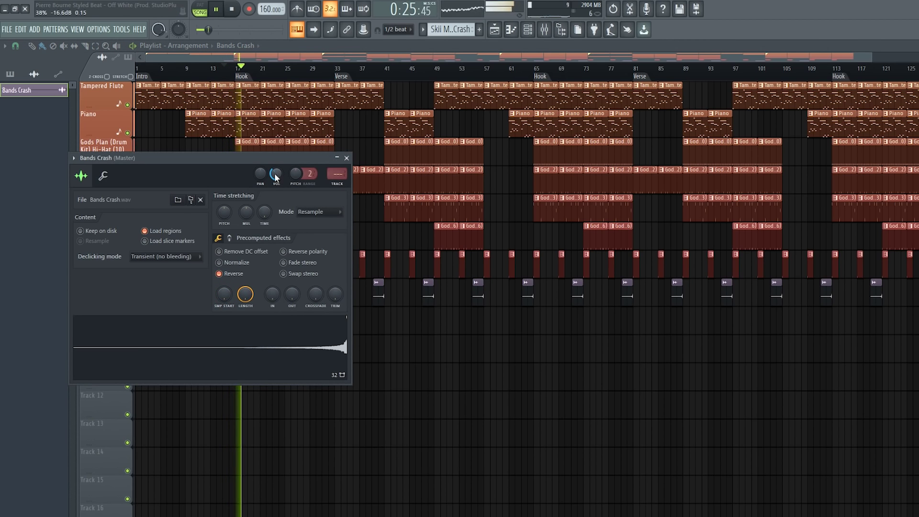
pyautogui.click(441, 52)
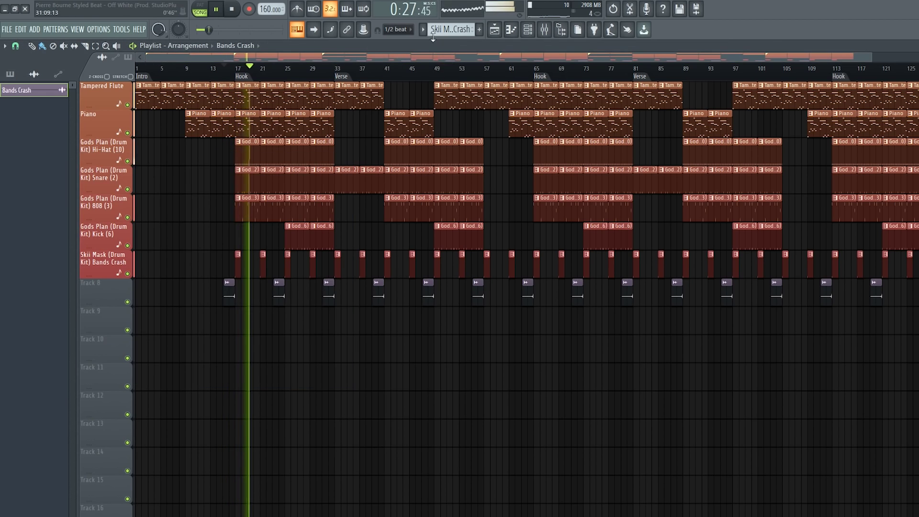
# Move playback to about bar 25 and filter the channel rack to show the Unsorted channels
pyautogui.click(545, 30)
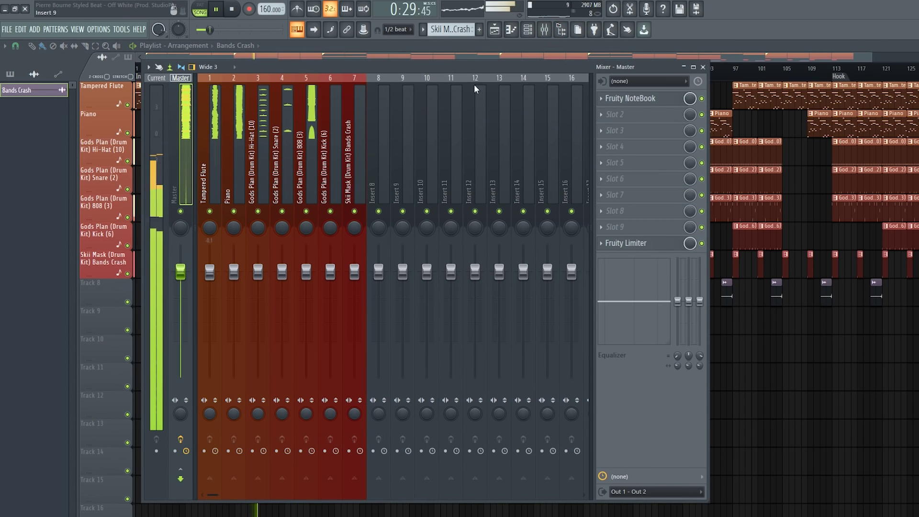
pyautogui.press('F9')
pyautogui.click(285, 71)
pyautogui.click(527, 29)
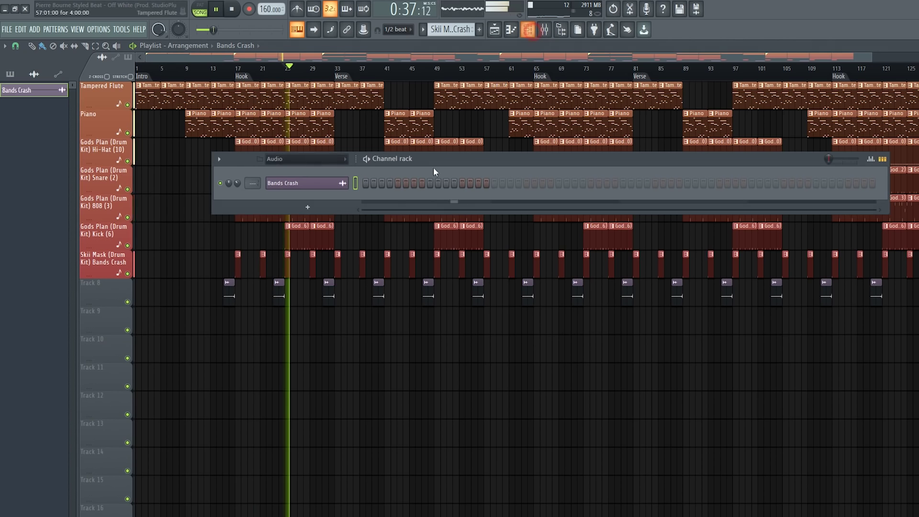
pyautogui.click(307, 158)
pyautogui.click(304, 193)
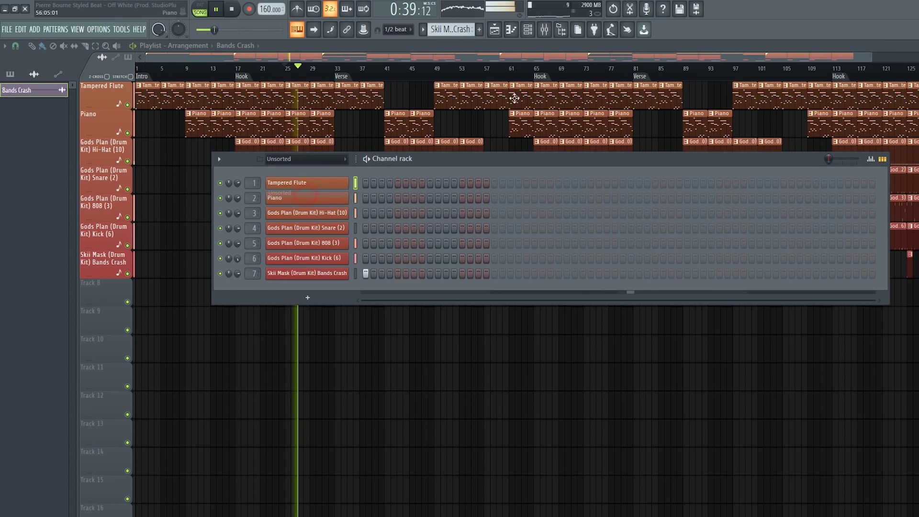
# Pull down the mixer faders of inserts 1 to 7 and set the Tampered Flute to about -19.7 dB
pyautogui.click(544, 30)
pyautogui.press('space')
pyautogui.moveTo(261, 281); pyautogui.dragTo(215, 352)
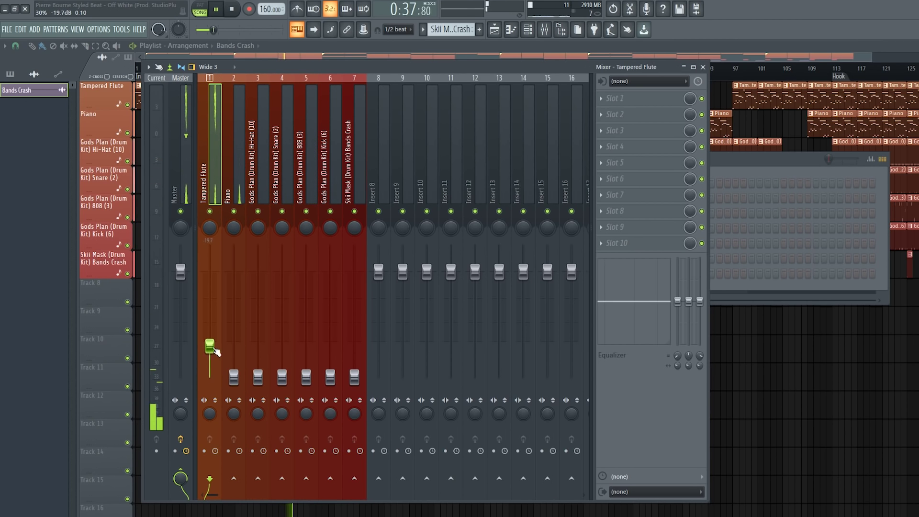
# Insert Ozone 8 Equalizer on the Tampered Flute, roll off the highs with band 7 and set band 1's low shelf to 440 Hz, -8.1 dB
pyautogui.click(615, 98)
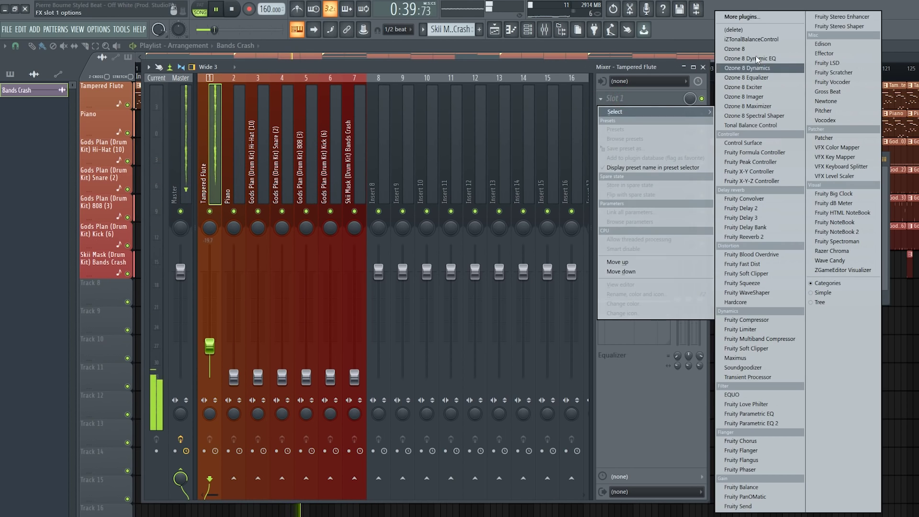
pyautogui.click(744, 77)
pyautogui.moveTo(455, 236); pyautogui.dragTo(417, 366)
pyautogui.moveTo(156, 236); pyautogui.dragTo(171, 345)
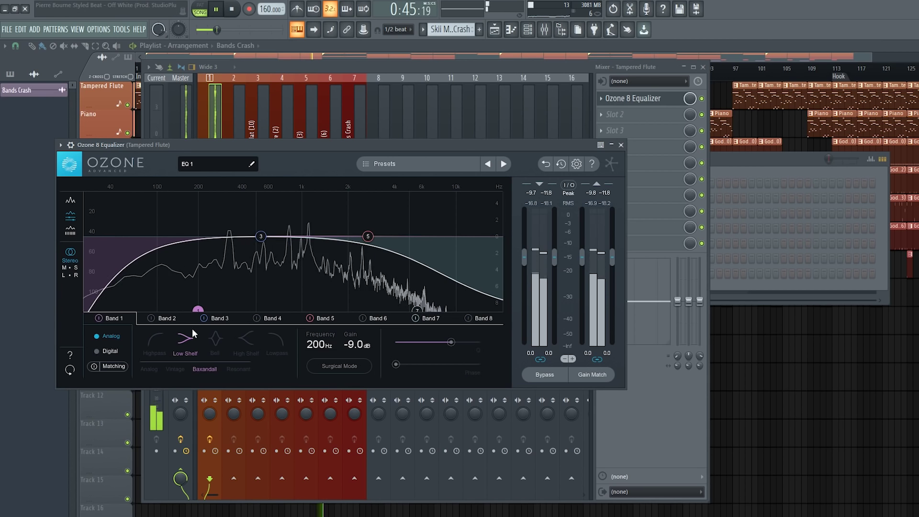
pyautogui.moveTo(198, 311); pyautogui.dragTo(251, 305)
pyautogui.click(481, 70)
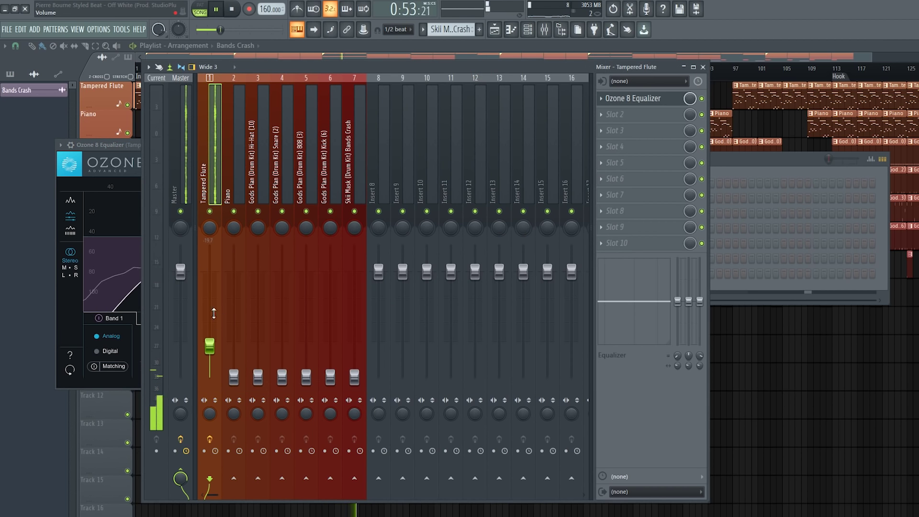
# Enable band 2 in the Tampered Flute's equalizer as a highpass at 119 Hz
pyautogui.click(141, 265)
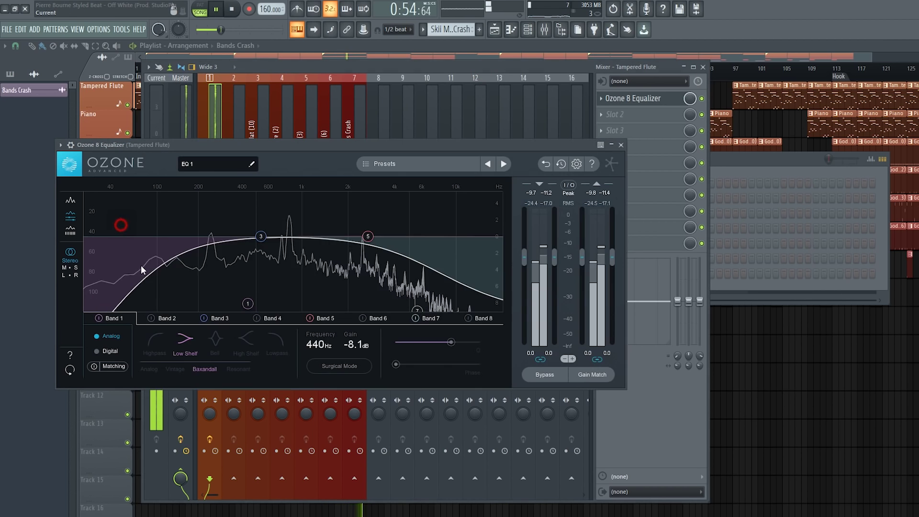
pyautogui.click(154, 339)
pyautogui.click(162, 322)
pyautogui.click(119, 318)
pyautogui.click(187, 343)
pyautogui.click(172, 321)
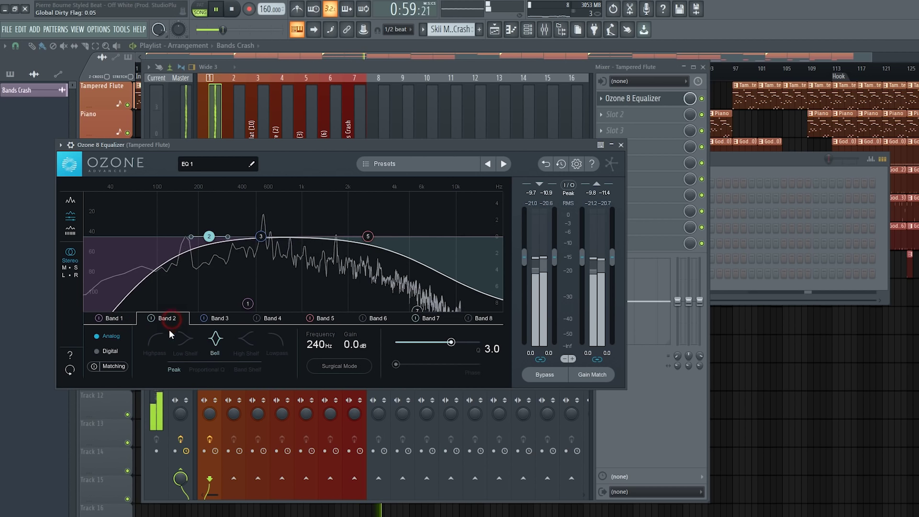
pyautogui.press('space')
pyautogui.moveTo(209, 236); pyautogui.dragTo(167, 236)
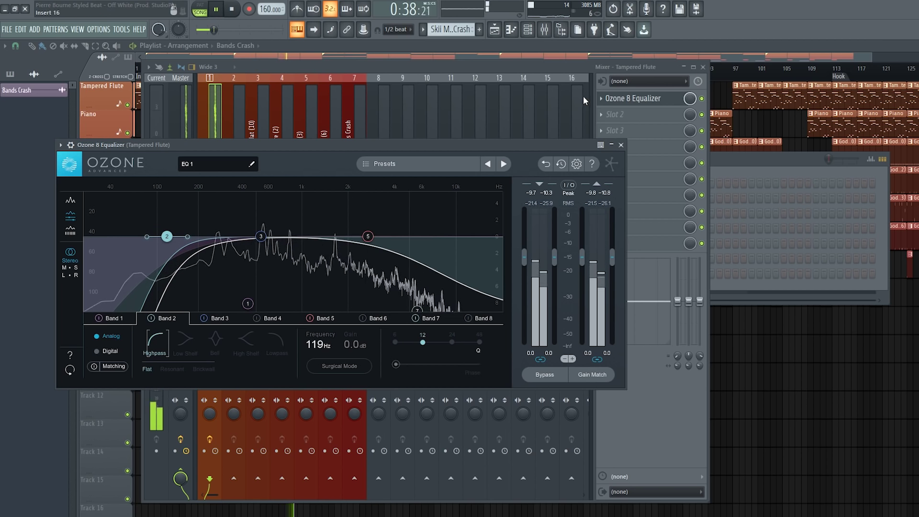
# Set the mixer levels of the Tampered Flute to about -17.5 dB and the Piano to about -16.8 dB
pyautogui.click(225, 116)
pyautogui.click(211, 352)
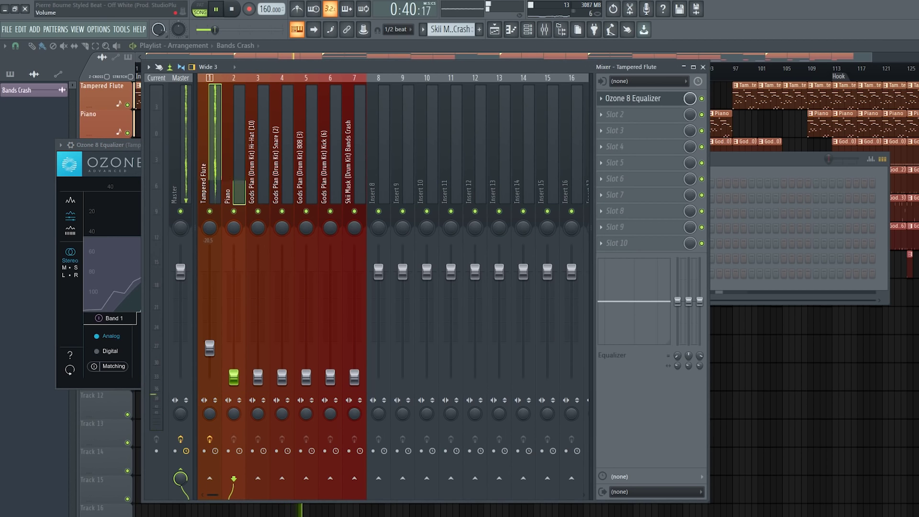
pyautogui.moveTo(211, 352); pyautogui.dragTo(211, 345)
pyautogui.click(233, 377)
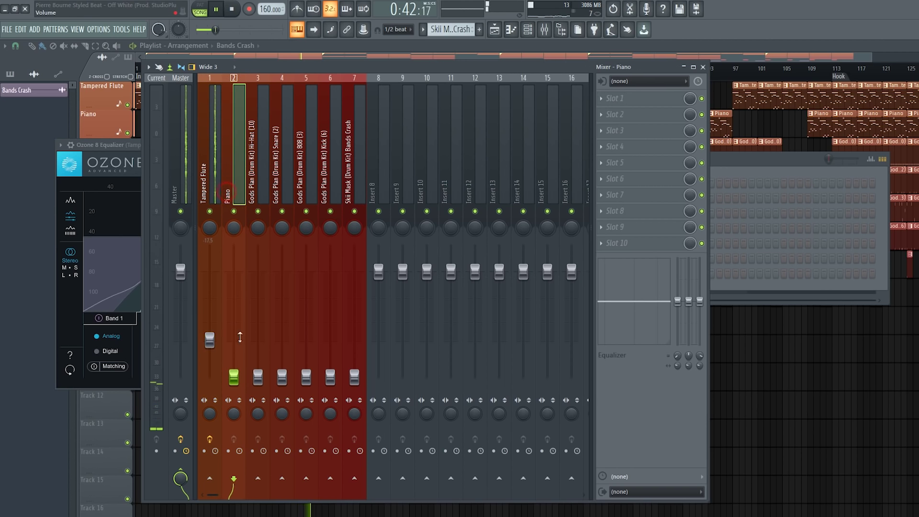
pyautogui.moveTo(234, 376); pyautogui.dragTo(233, 338)
# Insert Ozone 8 on the Piano track and set band 1 of its equalizer to a highpass that removes the lows
pyautogui.click(622, 99)
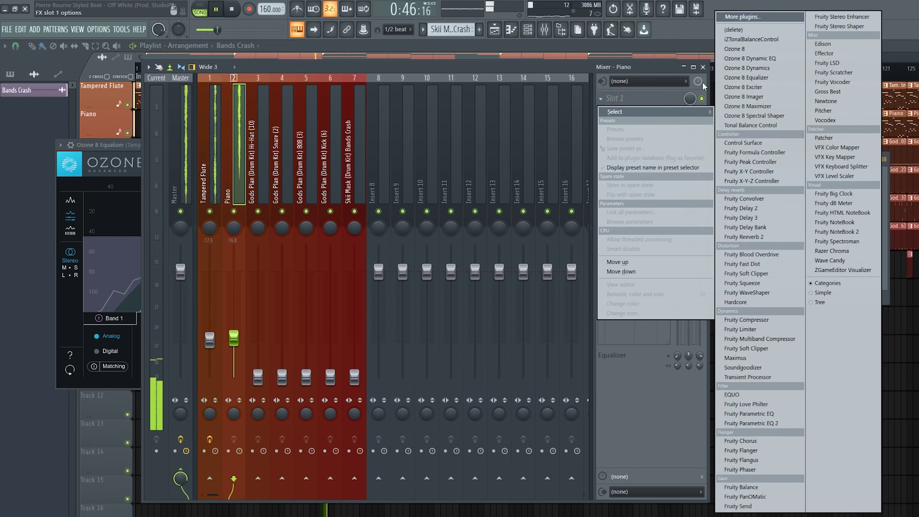
pyautogui.click(734, 48)
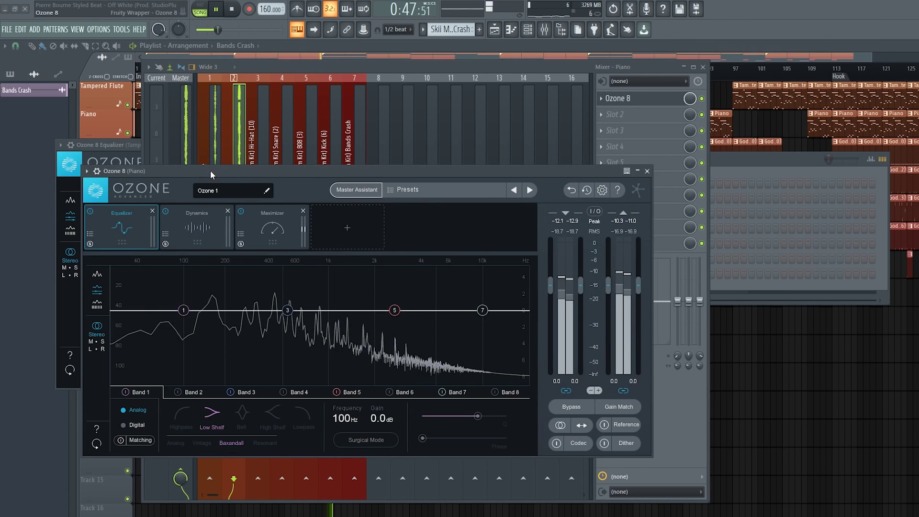
pyautogui.moveTo(211, 170); pyautogui.dragTo(268, 144)
pyautogui.press('space')
pyautogui.press('space')
pyautogui.moveTo(240, 284); pyautogui.dragTo(329, 421)
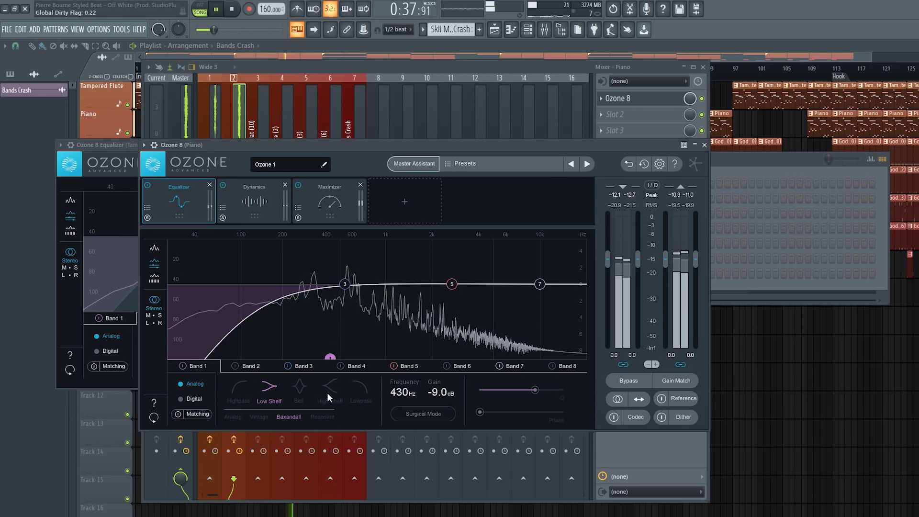
pyautogui.click(241, 389)
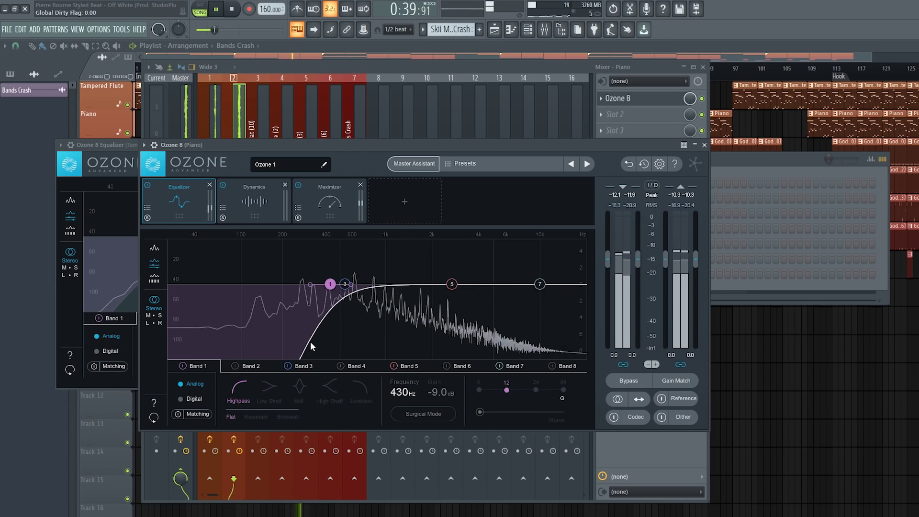
pyautogui.moveTo(329, 284)
pyautogui.mouseDown()
pyautogui.moveTo(272, 286)
pyautogui.moveTo(320, 297)
pyautogui.moveTo(313, 286)
pyautogui.mouseUp()
# Boost band 5 slightly and pull down the highs with band 7 in the Piano's equalizer
pyautogui.moveTo(452, 284); pyautogui.dragTo(435, 267)
pyautogui.scroll(-6, 436, 267)
pyautogui.click(539, 284)
pyautogui.moveTo(541, 300); pyautogui.dragTo(535, 359)
pyautogui.click(211, 116)
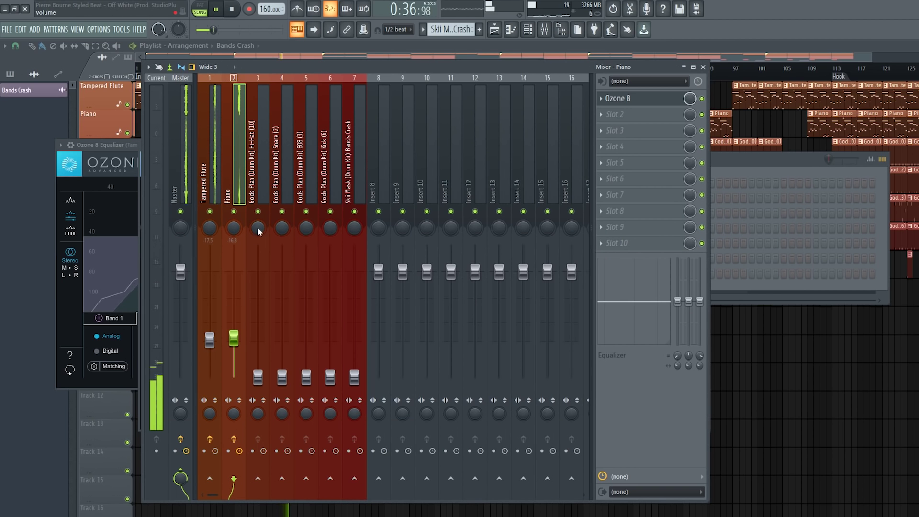
# Set mixer levels to about -18.3 dB for Piano, -23 dB for Hi-Hat, -8 dB for Snare, -12.2 dB for 808 and Kick, -8.2 dB for Bands Crash
pyautogui.moveTo(234, 338); pyautogui.dragTo(235, 345)
pyautogui.moveTo(257, 377); pyautogui.dragTo(282, 306)
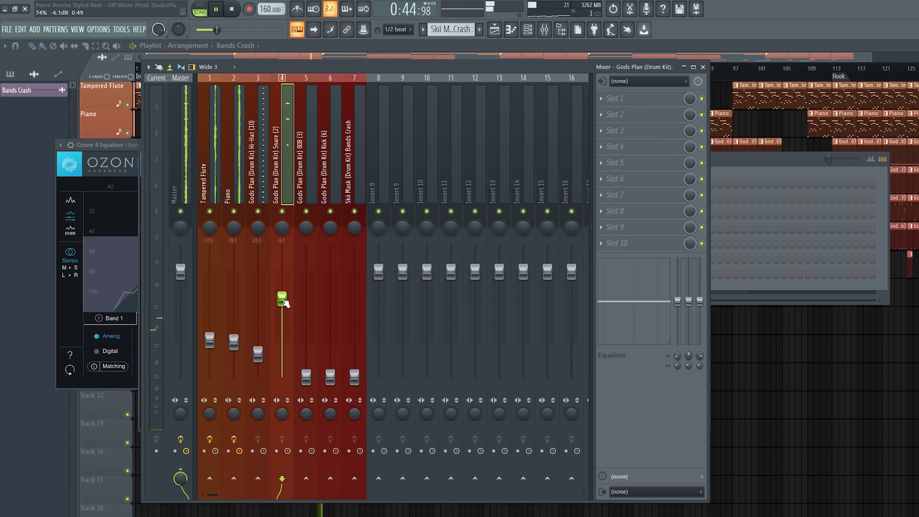
pyautogui.moveTo(306, 377); pyautogui.dragTo(306, 322)
pyautogui.press('space')
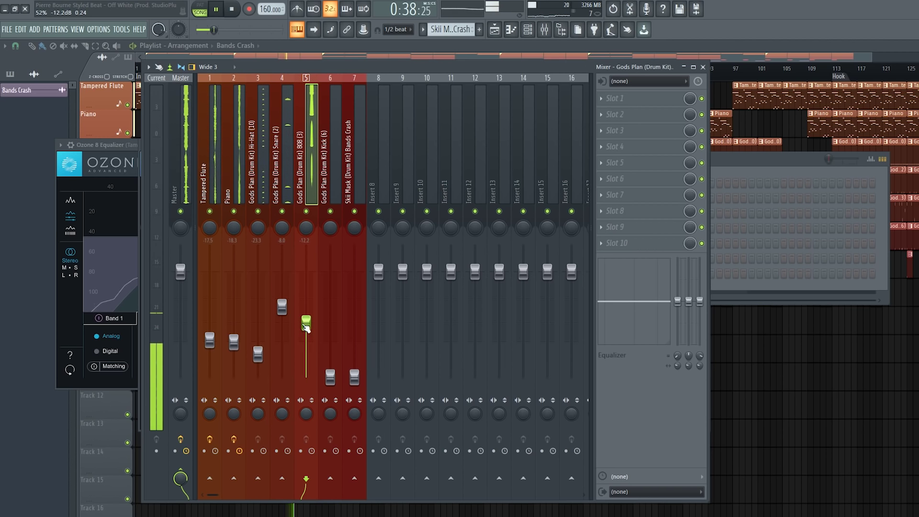
pyautogui.moveTo(331, 377); pyautogui.dragTo(330, 323)
pyautogui.moveTo(354, 377); pyautogui.dragTo(354, 307)
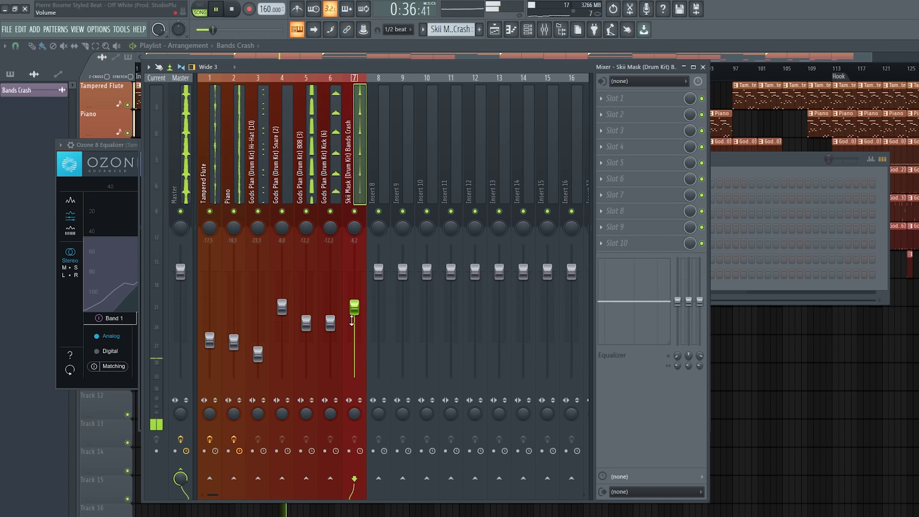
# Open the reversed Bands Crash sample's channel settings and route it to mixer track 7
pyautogui.click(356, 48)
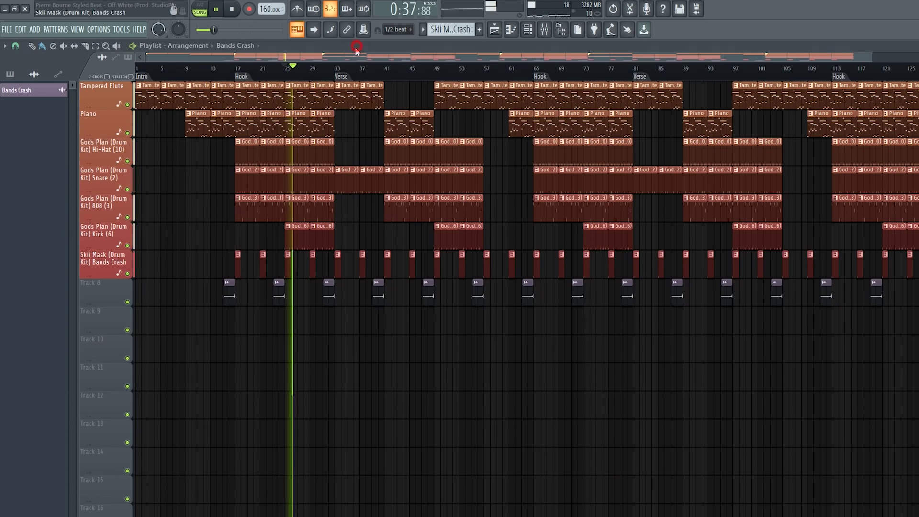
pyautogui.doubleClick(330, 297)
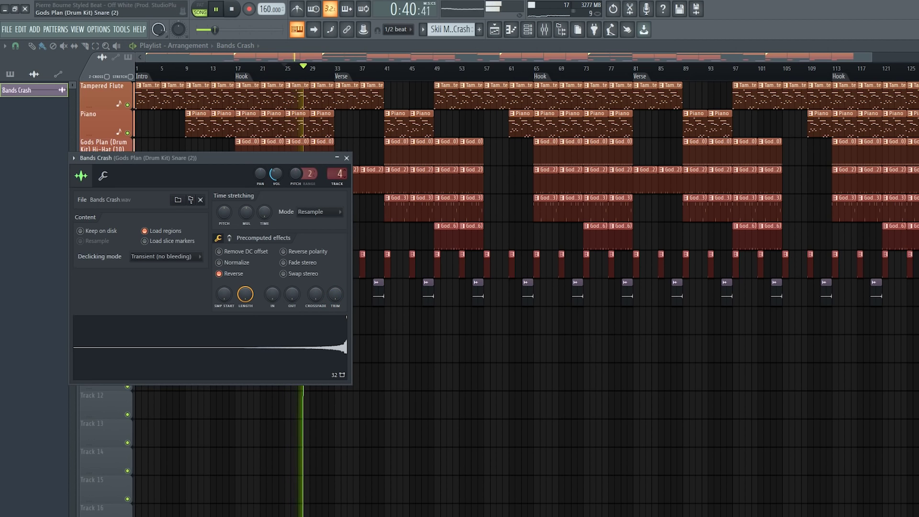
pyautogui.click(559, 32)
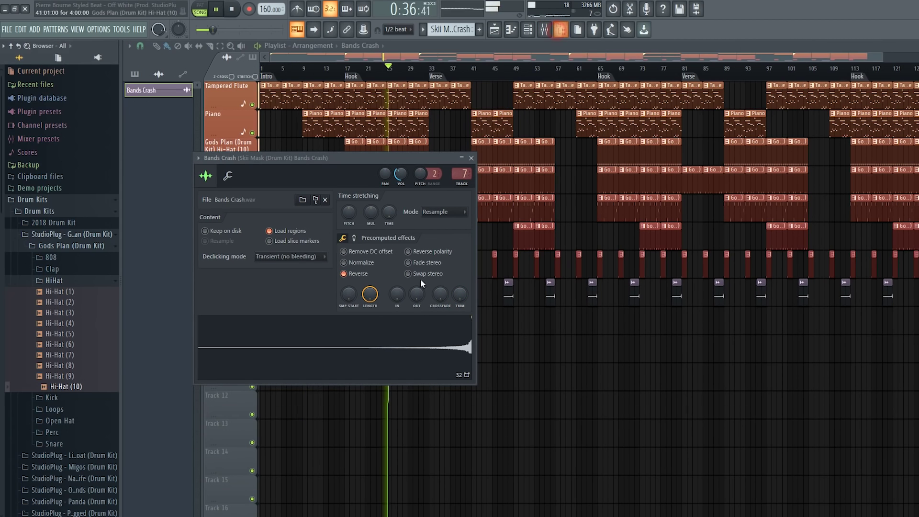
# Insert Ozone 8 Equalizer on the Bands Crash mixer track and set band 1 to a highpass at about 1 kHz
pyautogui.click(546, 30)
pyautogui.click(765, 98)
pyautogui.moveTo(747, 112)
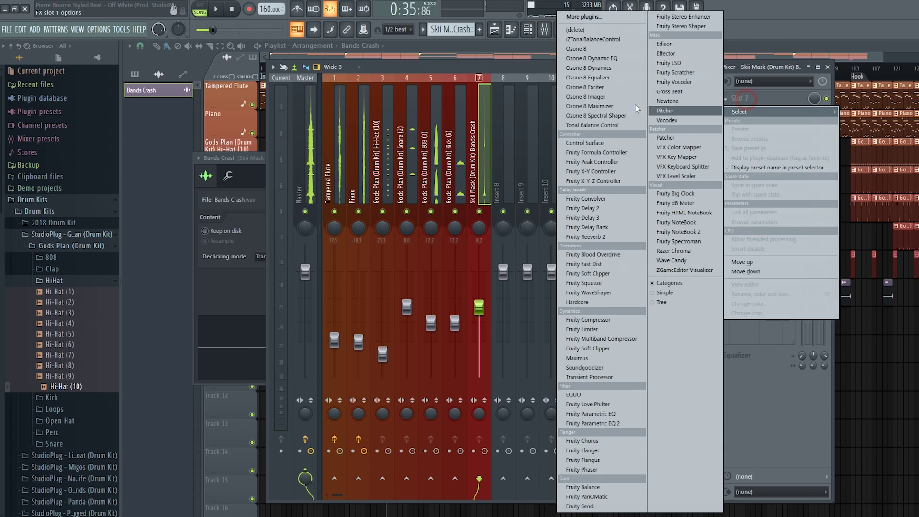
pyautogui.click(612, 80)
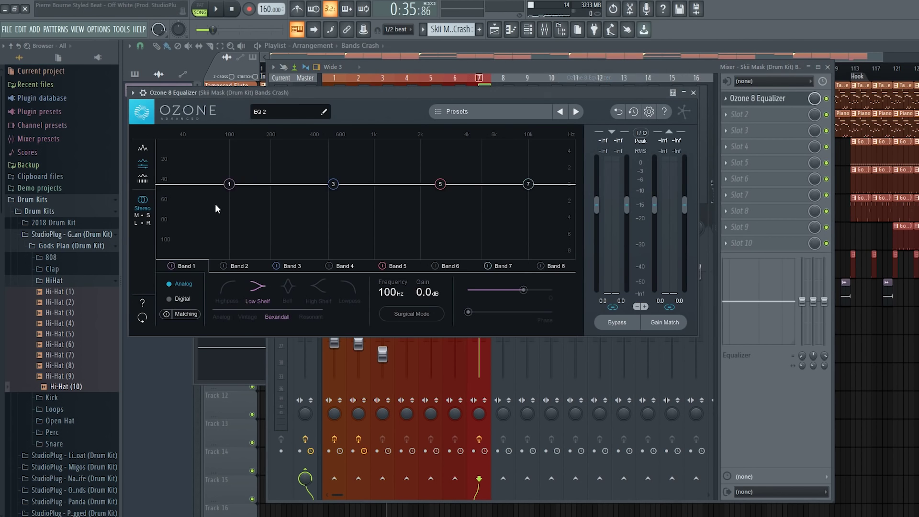
pyautogui.moveTo(225, 182); pyautogui.dragTo(250, 353)
pyautogui.press('space')
pyautogui.click(227, 293)
pyautogui.moveTo(257, 189); pyautogui.dragTo(374, 208)
# Set the crash equalizer's band 3 to a highpass at about 1 kHz and band 7's high shelf to -9 dB at 20 kHz
pyautogui.moveTo(333, 184); pyautogui.dragTo(313, 298)
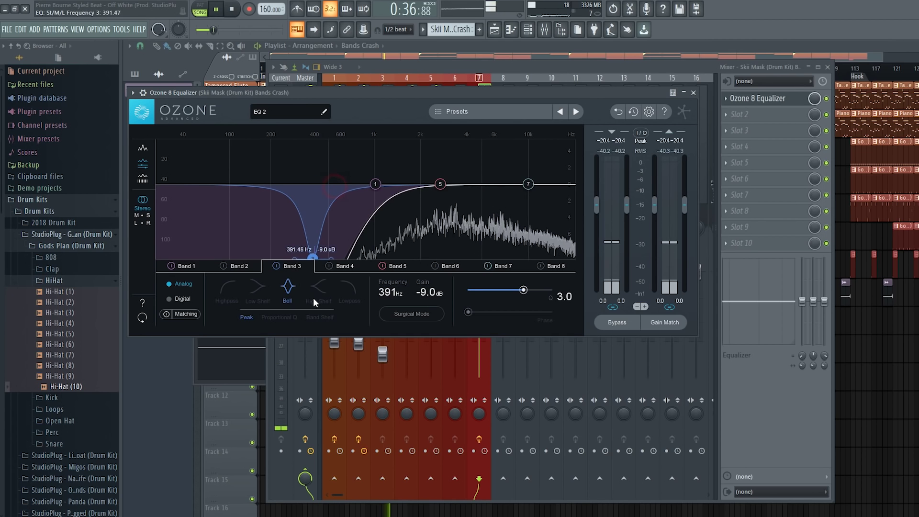
pyautogui.click(233, 288)
pyautogui.moveTo(312, 184); pyautogui.dragTo(373, 205)
pyautogui.moveTo(528, 184); pyautogui.dragTo(590, 325)
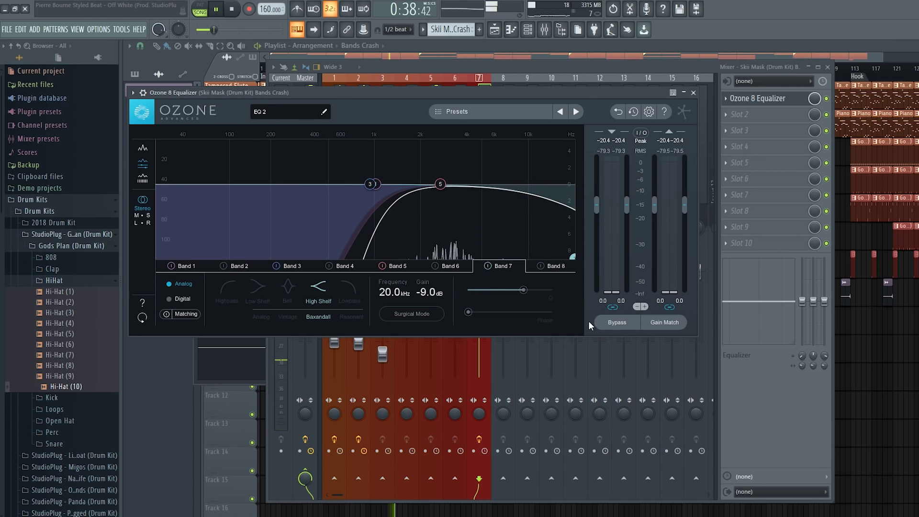
# Recolour the Master mixer track with the orange used for the Tampered Flute track
pyautogui.click(511, 79)
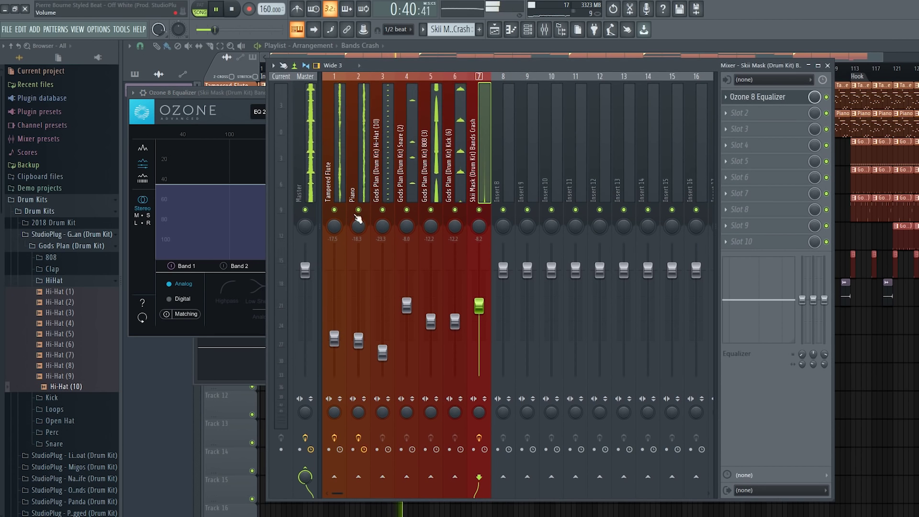
pyautogui.click(336, 193)
pyautogui.rightClick(337, 194)
pyautogui.click(385, 87)
pyautogui.press('Escape')
pyautogui.rightClick(309, 189)
pyautogui.click(355, 86)
pyautogui.click(305, 184)
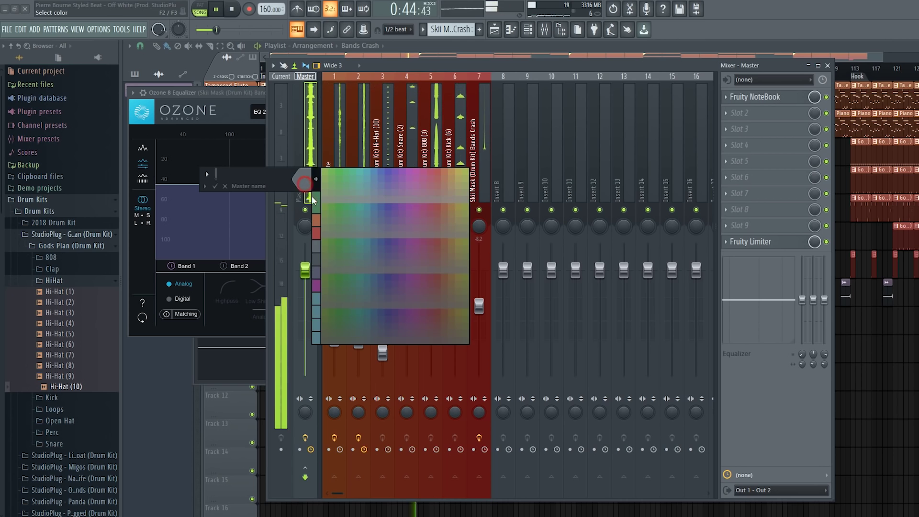
pyautogui.click(315, 218)
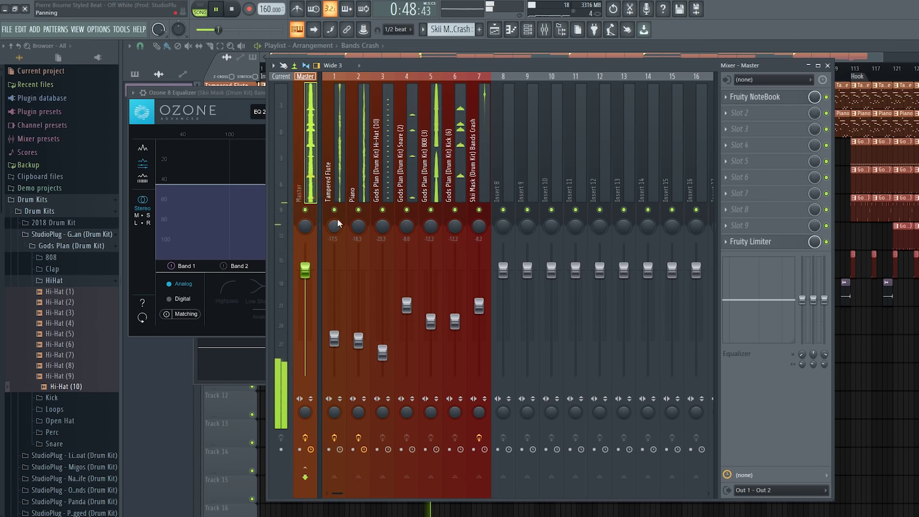
# Insert Ozone 8 in slot 9 of the Master track and load the StudioPlug Master 1 preset
pyautogui.click(739, 225)
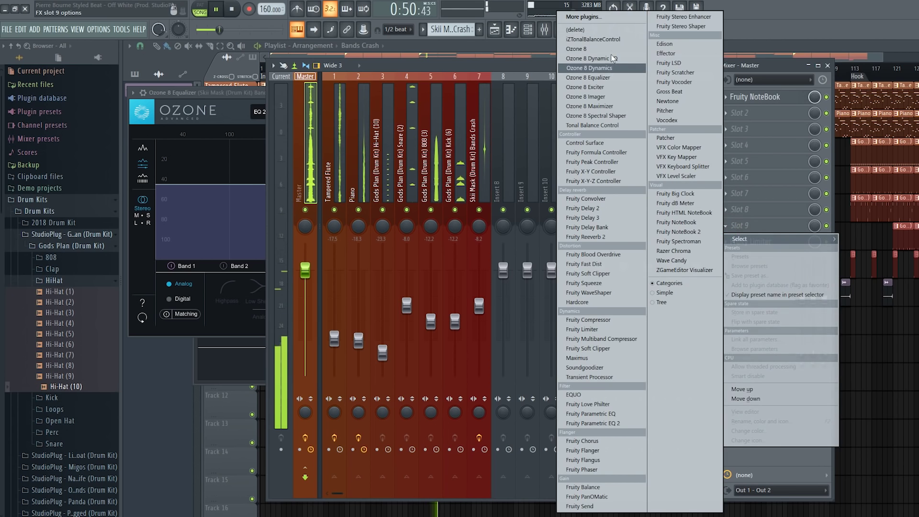
pyautogui.click(585, 49)
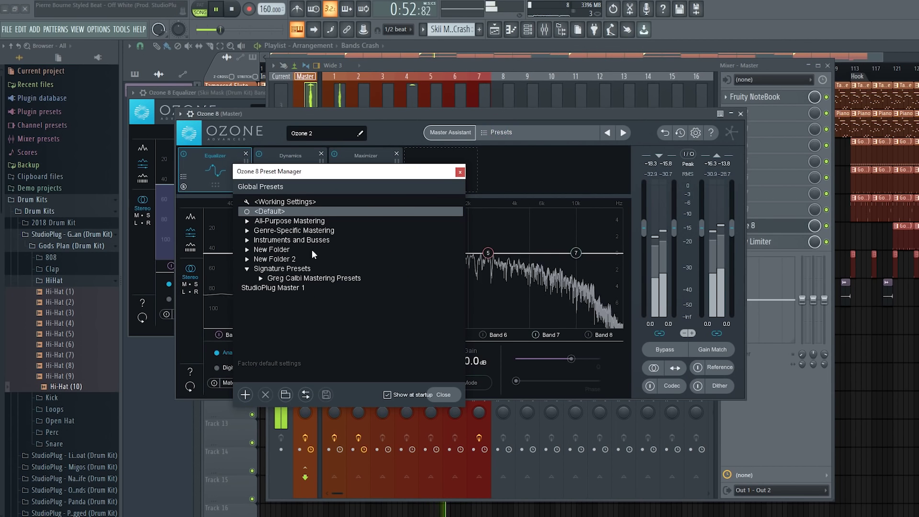
pyautogui.click(288, 287)
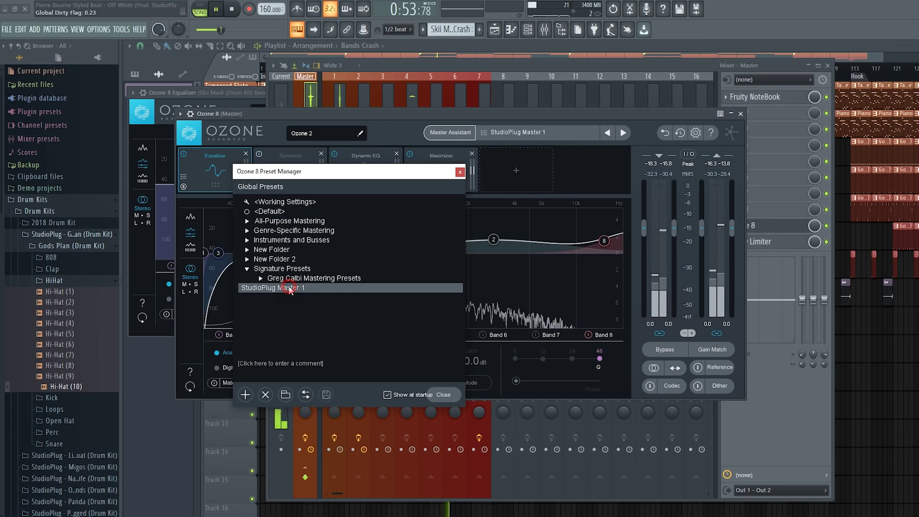
pyautogui.click(459, 173)
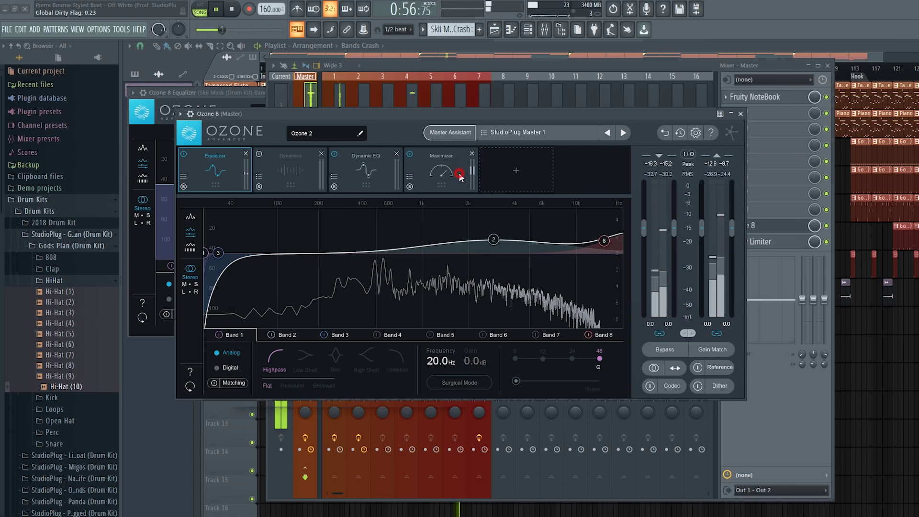
pyautogui.moveTo(425, 111); pyautogui.dragTo(405, 99)
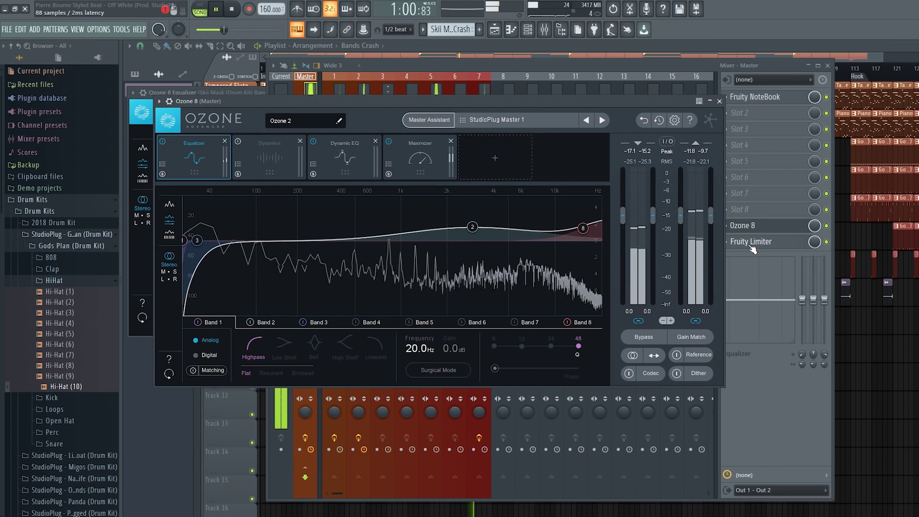
# Move the Fruity Limiter above Ozone 8 in the Master track's effect chain
pyautogui.click(731, 243)
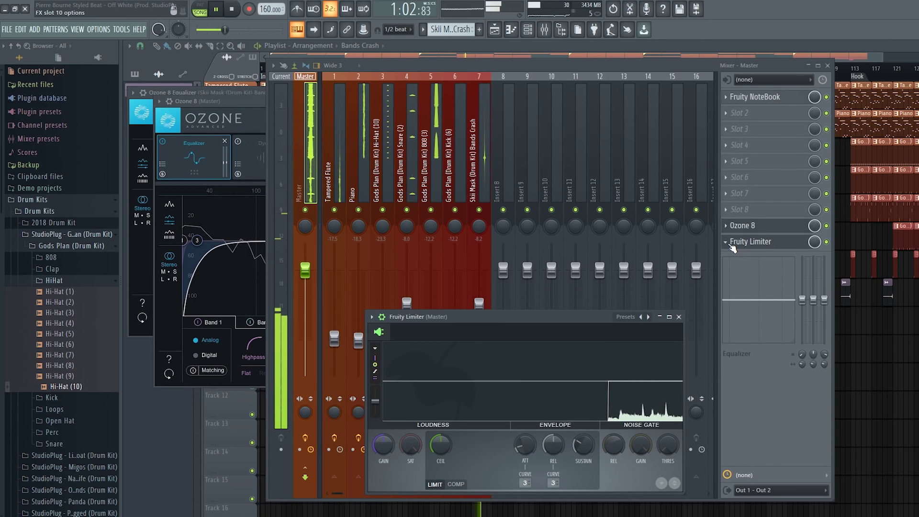
pyautogui.click(728, 243)
pyautogui.click(742, 405)
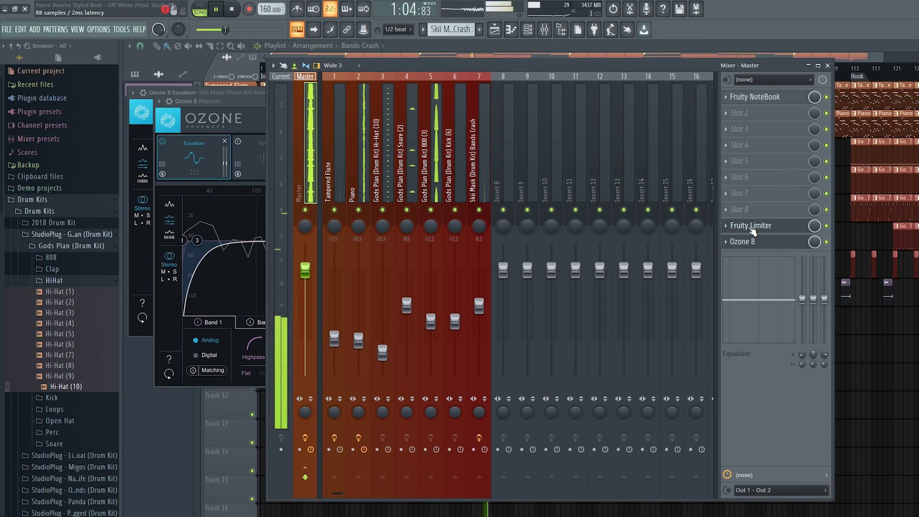
# Raise the gain of the Master track's Fruity Limiter to about 8.2 dB
pyautogui.click(750, 230)
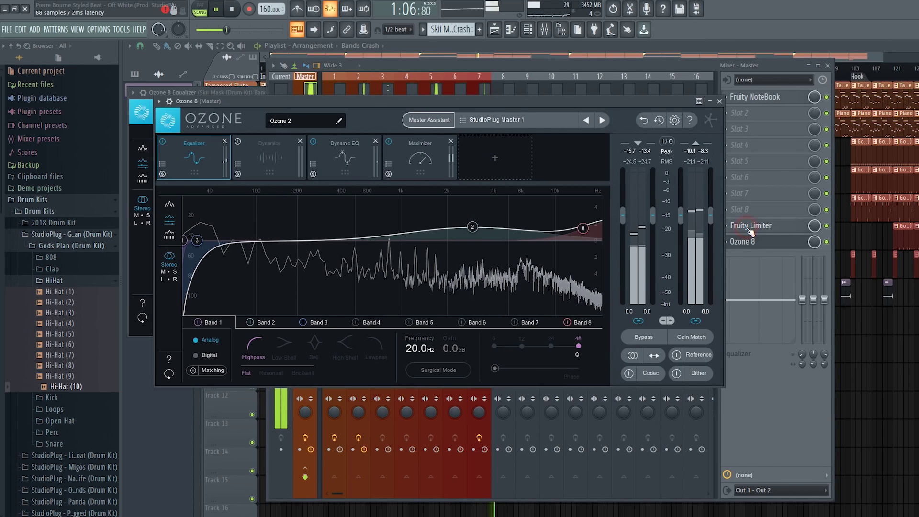
pyautogui.click(749, 230)
pyautogui.click(753, 246)
pyautogui.click(750, 243)
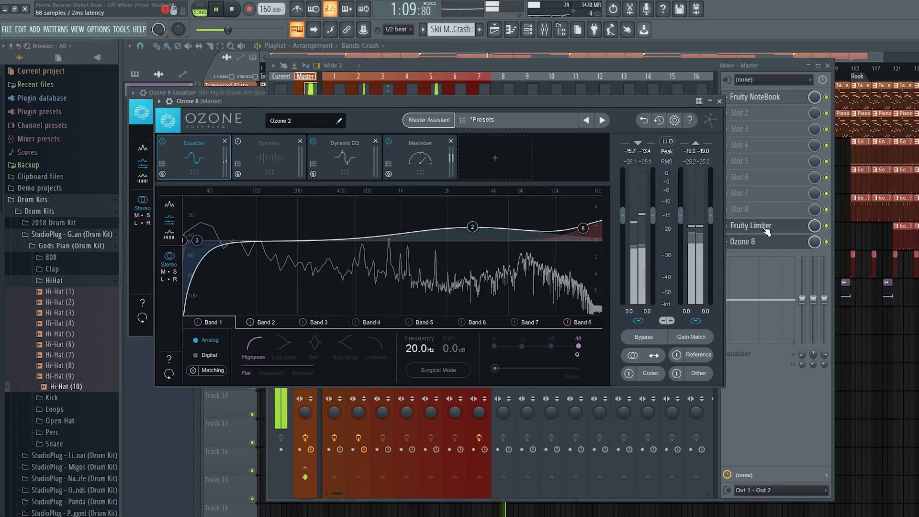
pyautogui.click(764, 229)
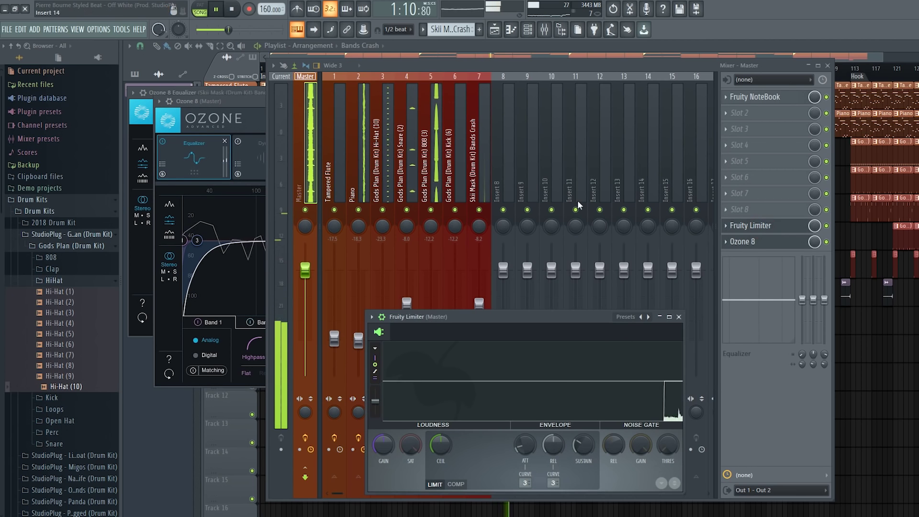
pyautogui.moveTo(551, 314); pyautogui.dragTo(633, 117)
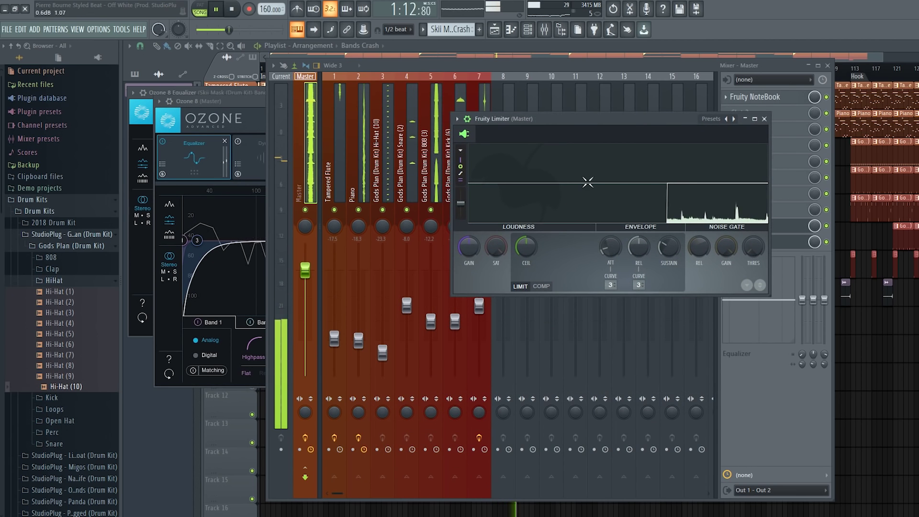
pyautogui.moveTo(468, 246); pyautogui.dragTo(469, 215)
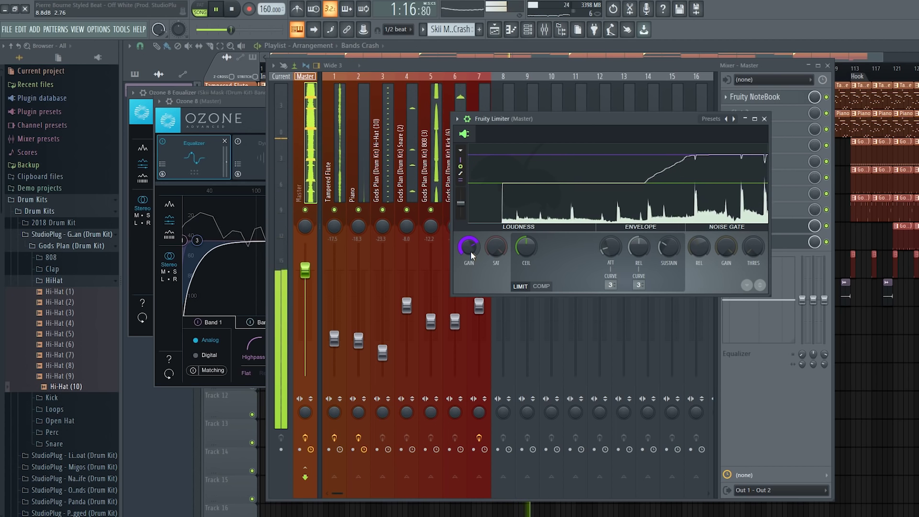
pyautogui.moveTo(471, 252); pyautogui.dragTo(471, 253)
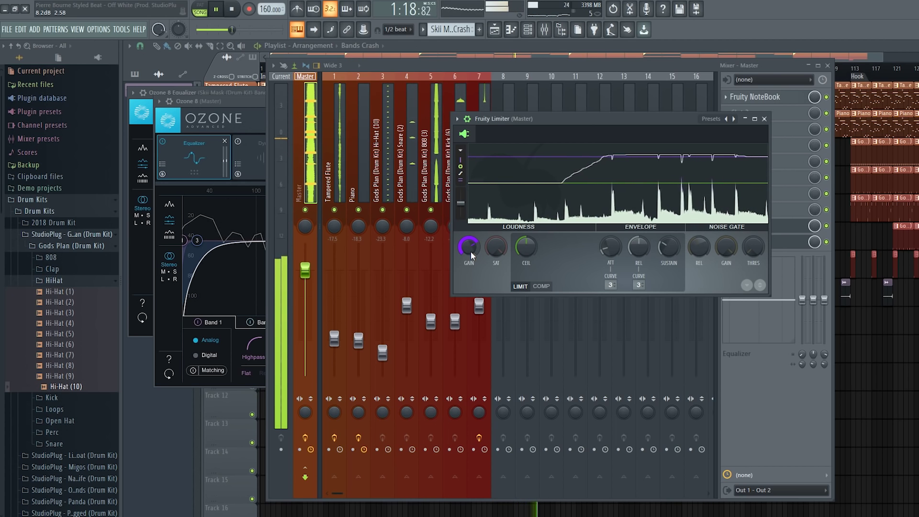
# Recolour the reversed Bands Crash clips in the playlist with the red of the Skii Mask crash track
pyautogui.click(429, 53)
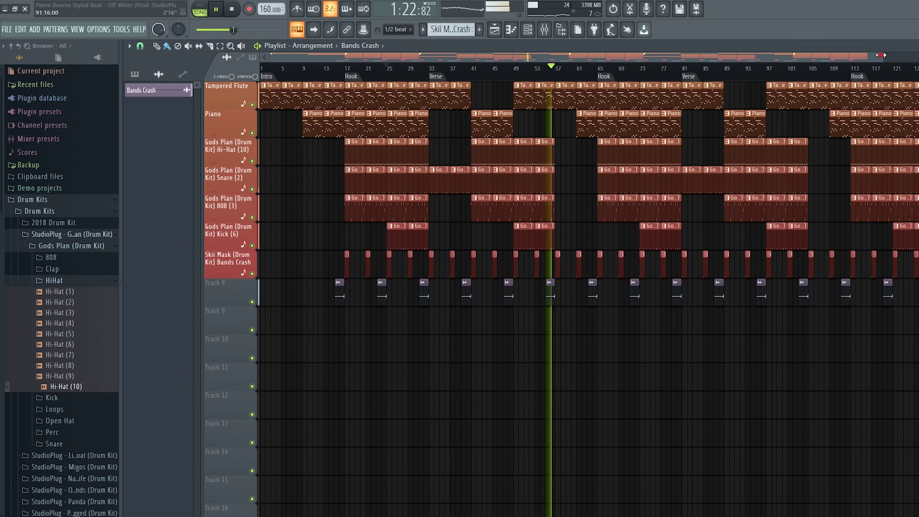
pyautogui.moveTo(882, 57); pyautogui.dragTo(916, 57)
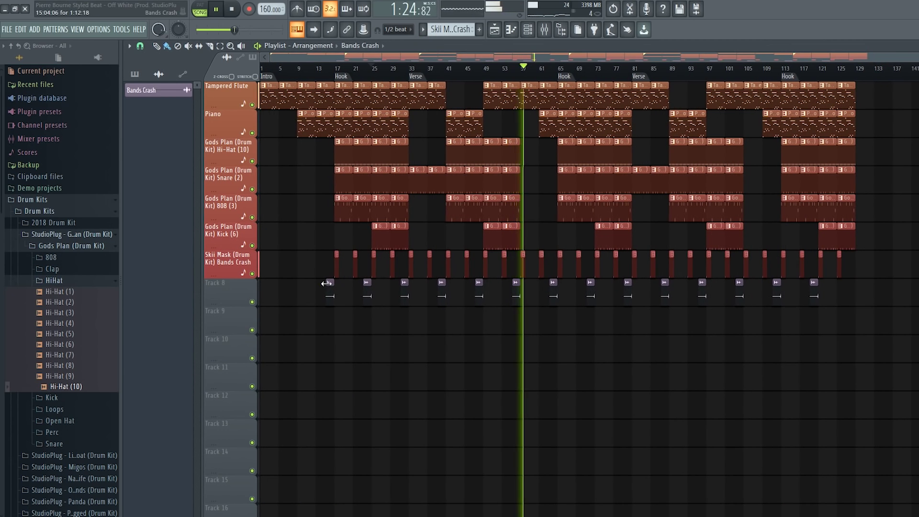
pyautogui.doubleClick(233, 263)
pyautogui.press('Return')
pyautogui.click(328, 283)
pyautogui.click(341, 329)
pyautogui.click(325, 286)
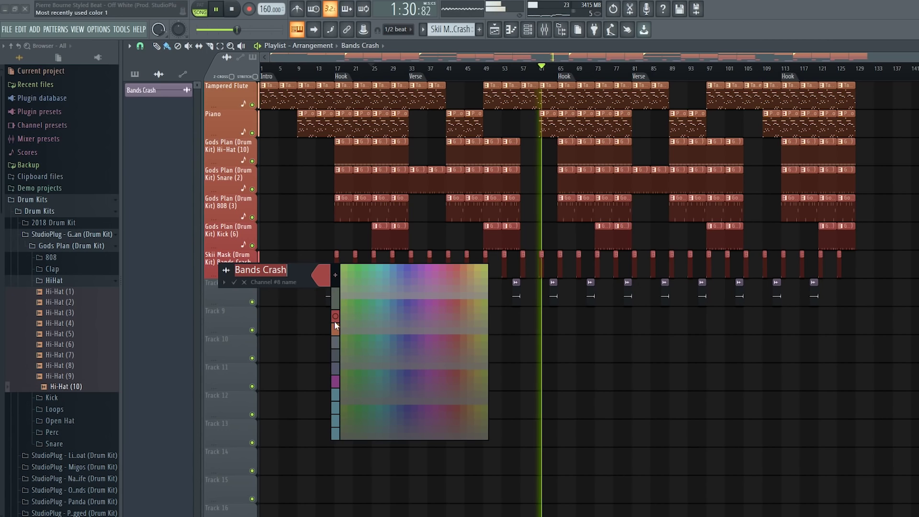
pyautogui.click(334, 320)
pyautogui.press('Return')
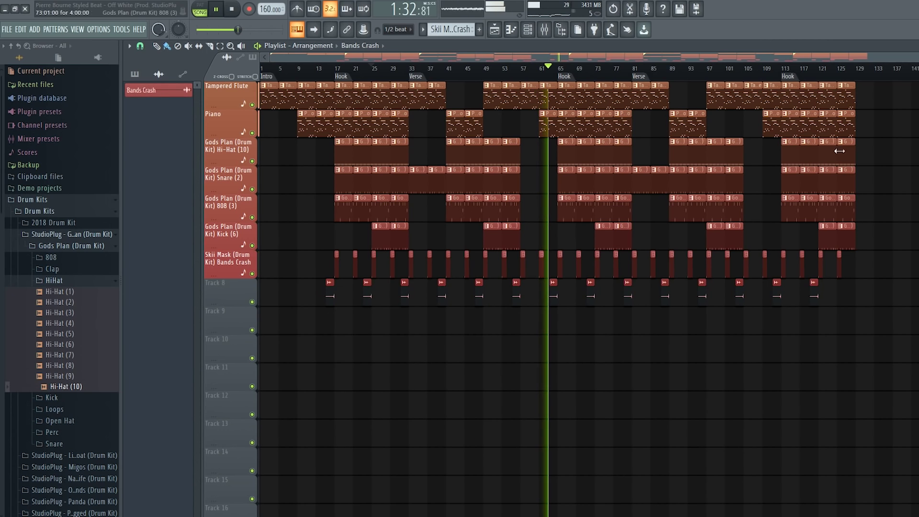
# Enlarge the playlist track height, stop playback and hide the browser
pyautogui.moveTo(916, 71); pyautogui.dragTo(916, 59)
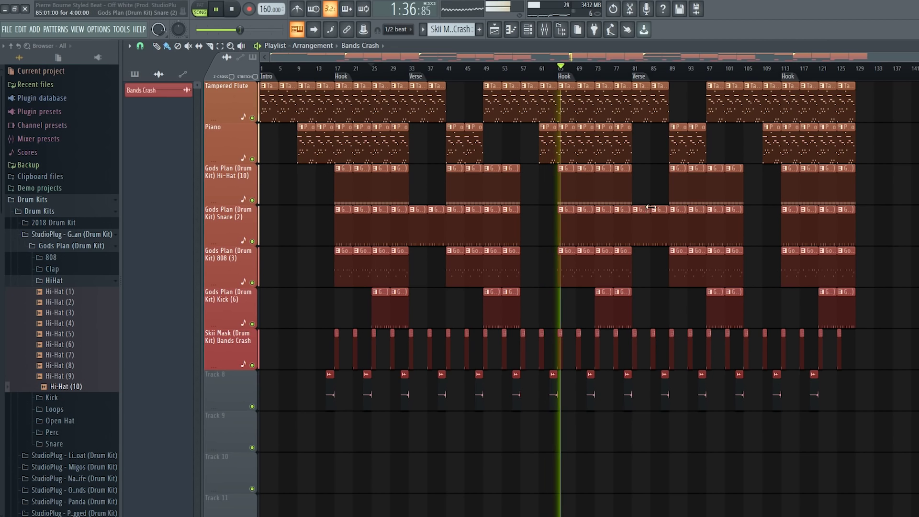
pyautogui.press('space')
pyautogui.click(444, 69)
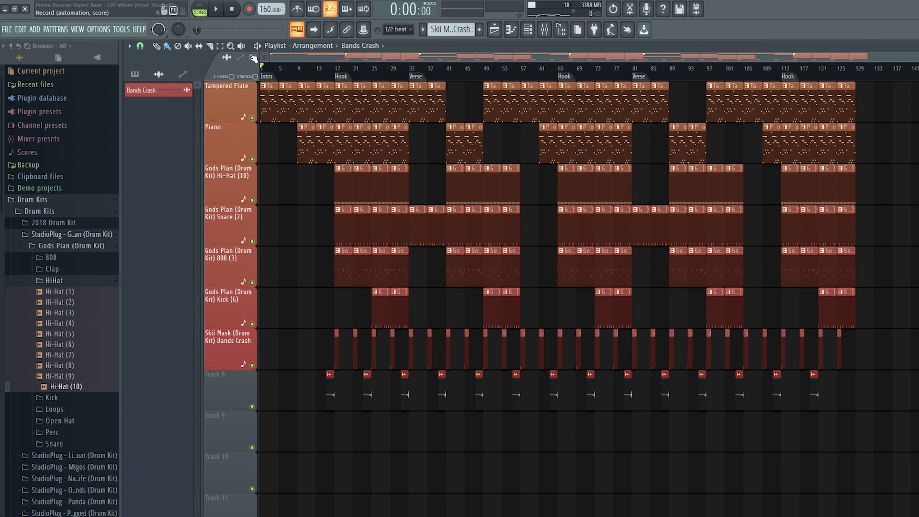
pyautogui.click(563, 30)
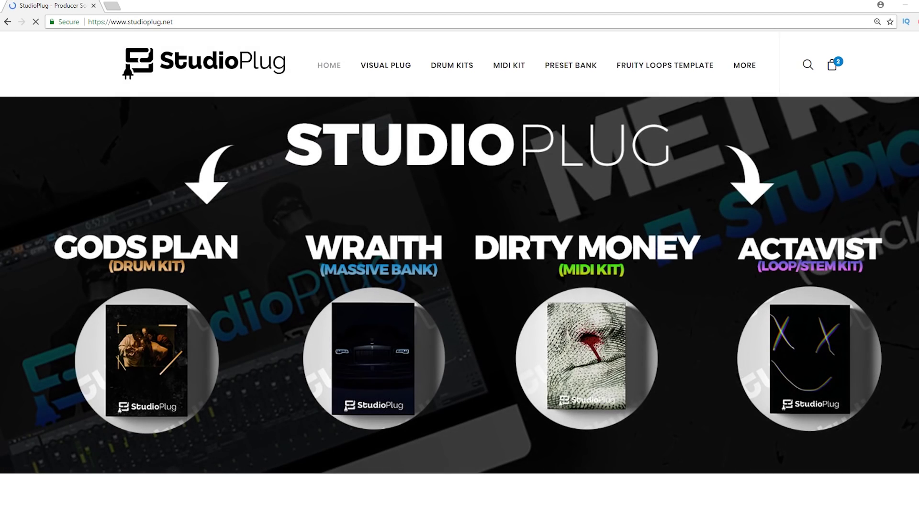
# Switch to the StudioPlug website and look through its featured kits and product sections
pyautogui.scroll(-8, 459, 272)
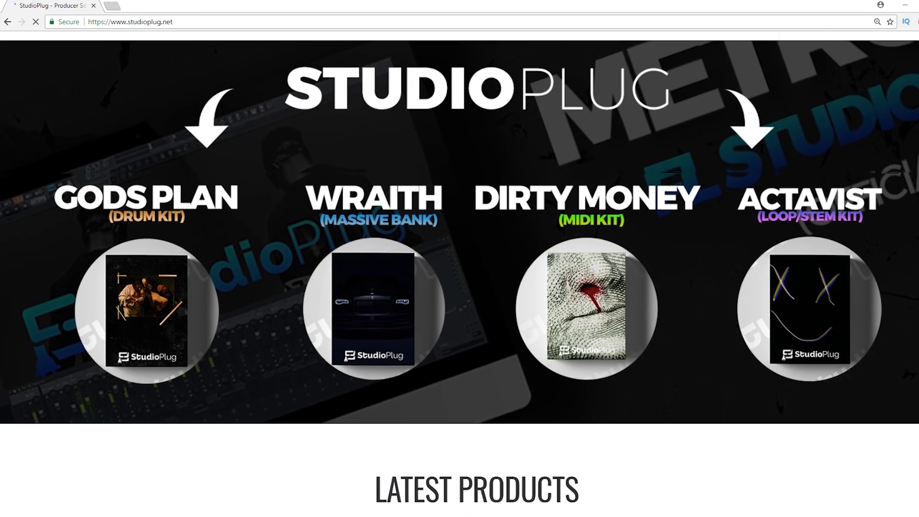
pyautogui.scroll(-12, 659, 450)
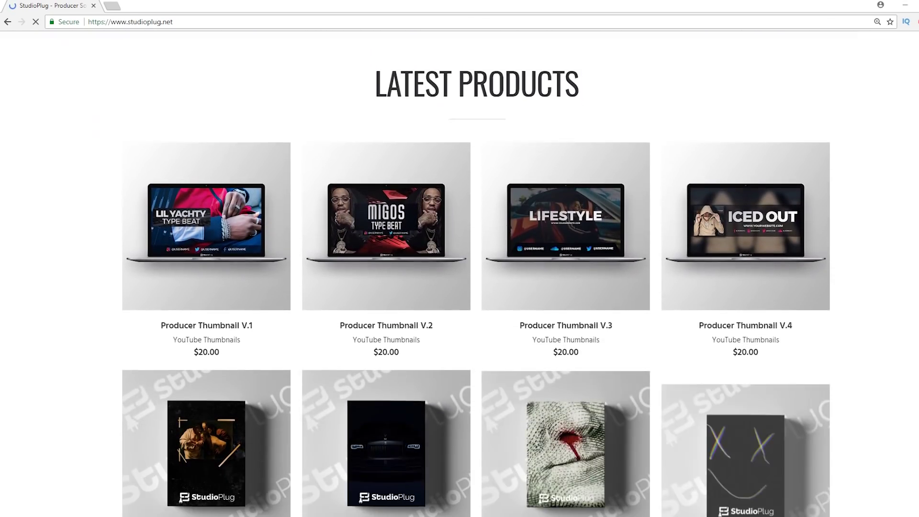
pyautogui.scroll(-7, 659, 450)
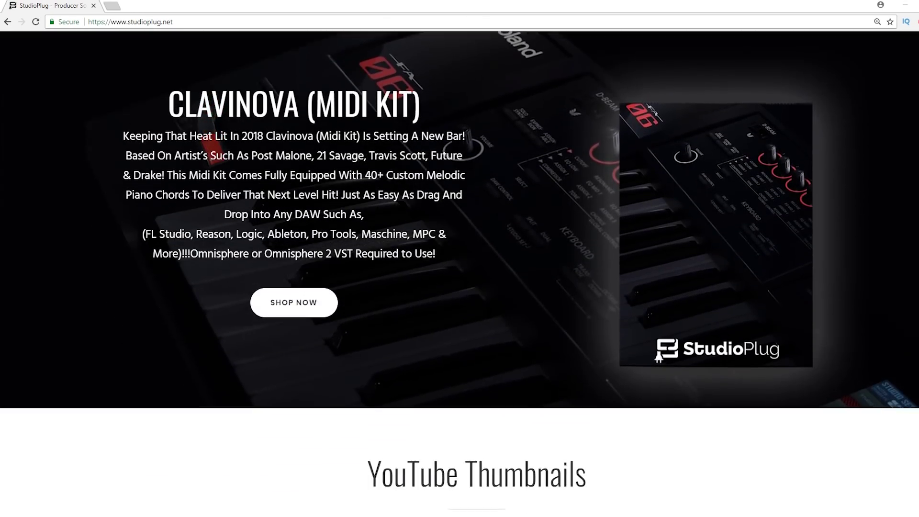
pyautogui.scroll(-7, 459, 273)
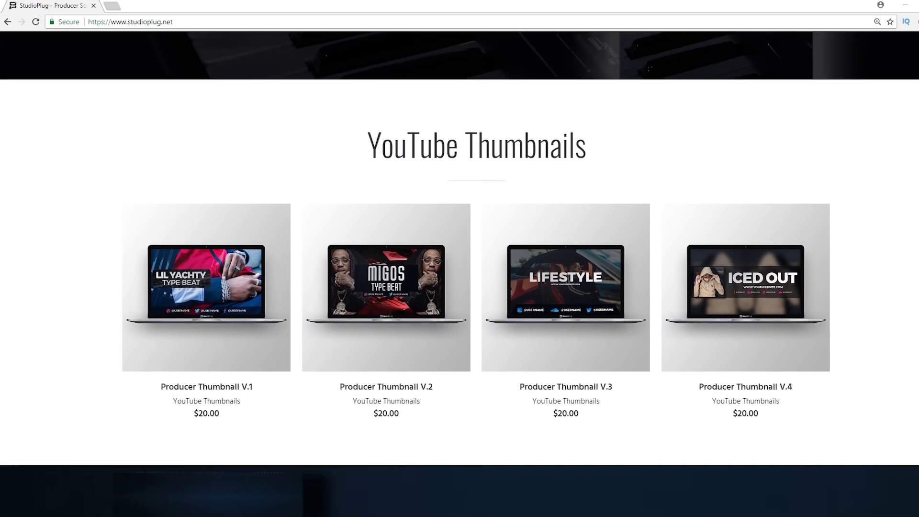
pyautogui.scroll(-2, 459, 273)
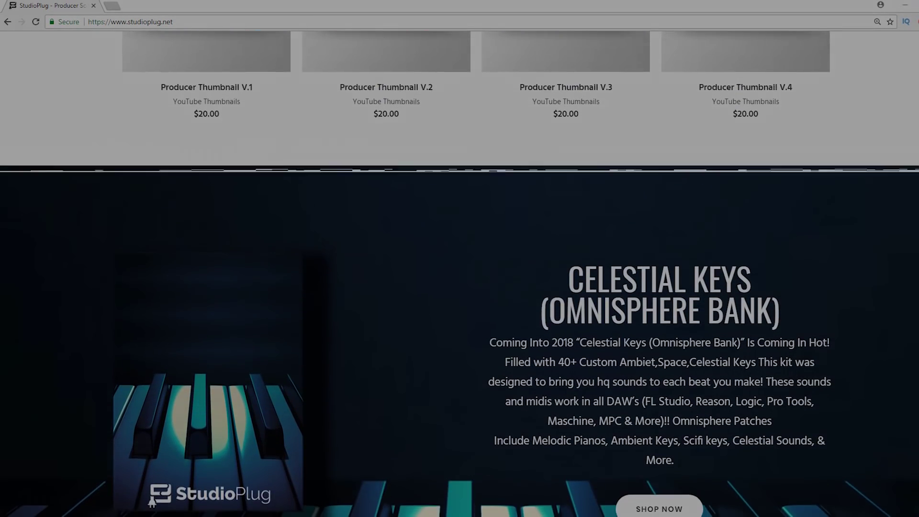